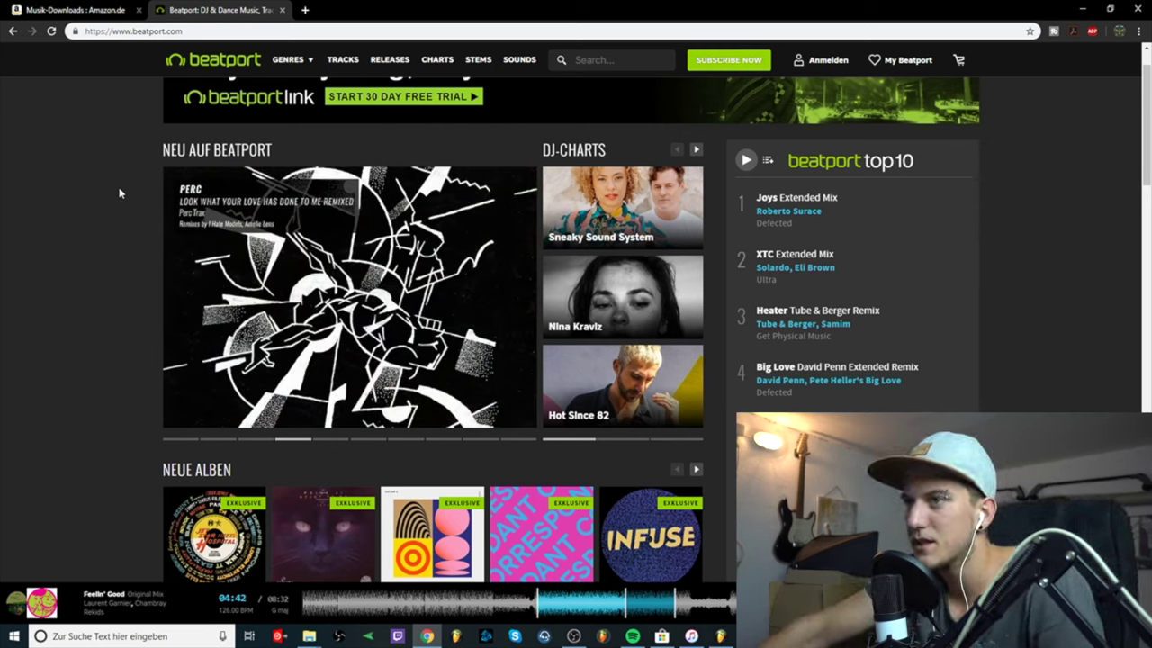
# Step: Look over the Beatport homepage and switch to the FL Studio project "Immer wenn wir uns sehen"
pyautogui.scroll(-1, 120, 203)
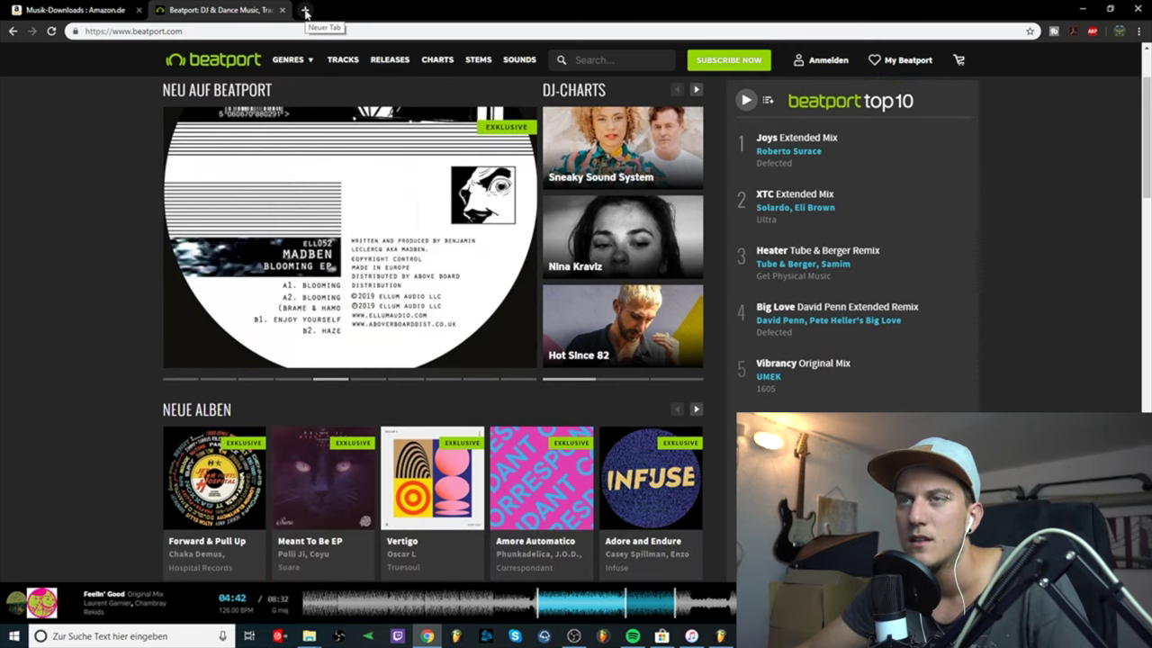
pyautogui.click(691, 636)
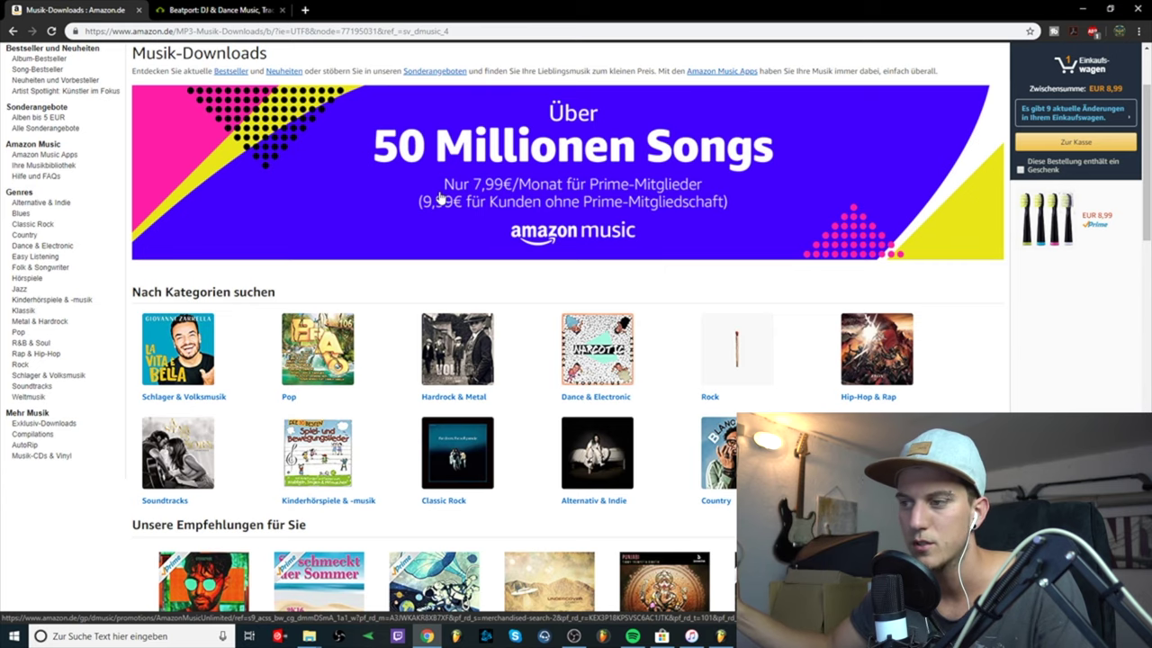
pyautogui.click(720, 636)
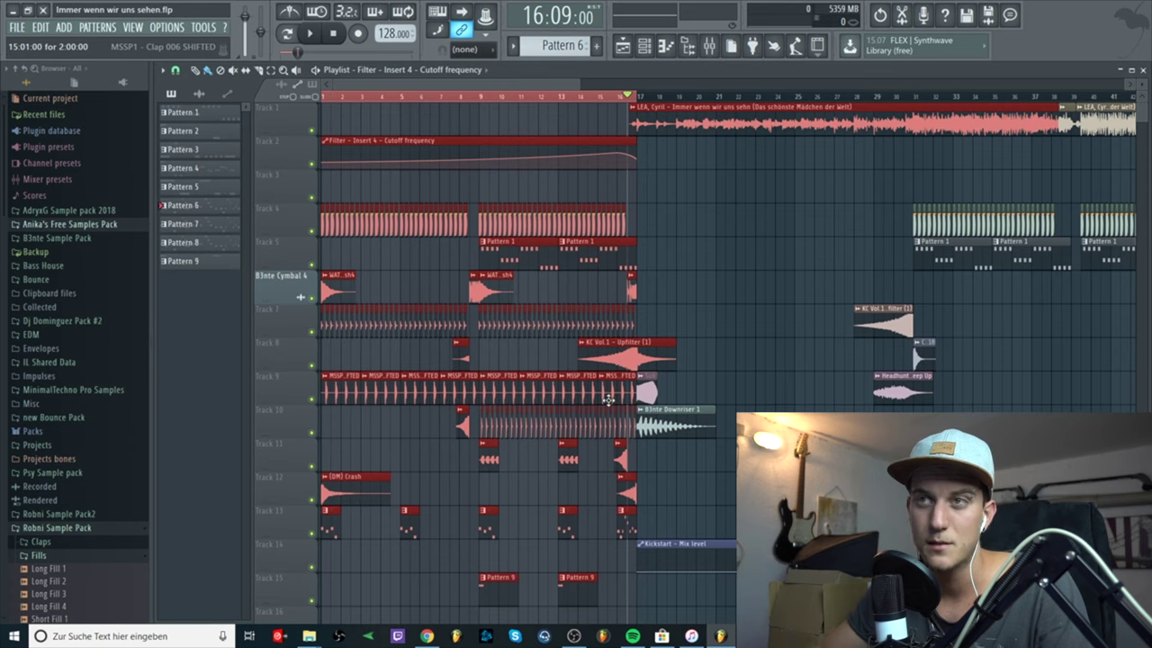
# Step: Return the playhead to the start of the song and deselect all playlist clips
pyautogui.moveTo(407, 97); pyautogui.dragTo(301, 101)
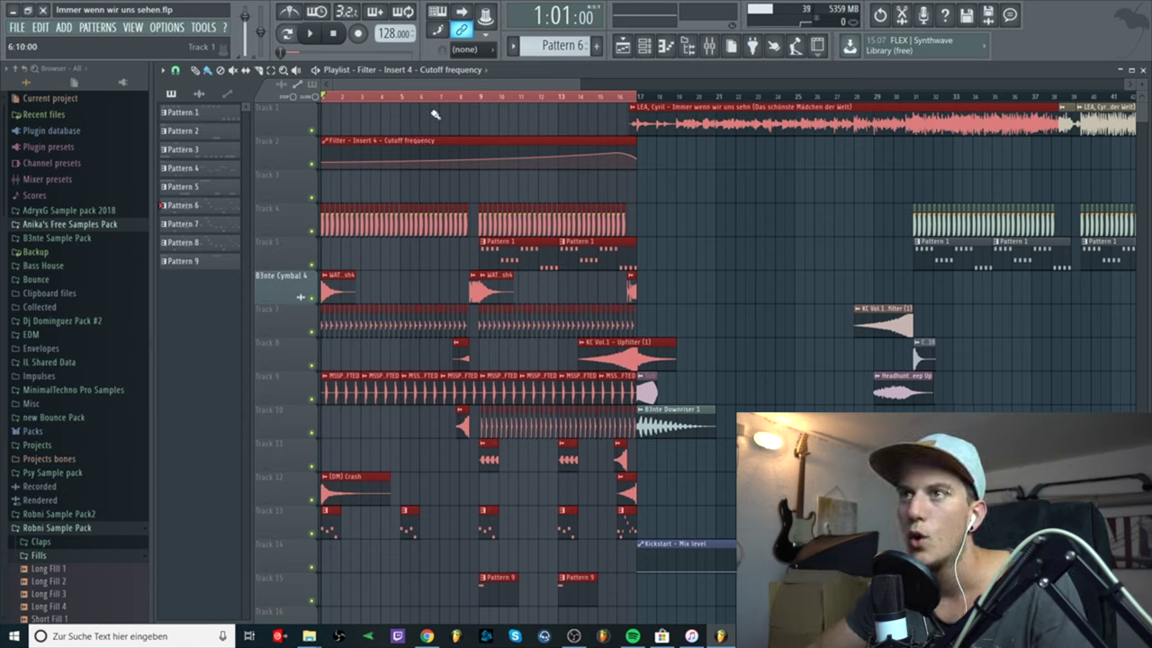
pyautogui.scroll(6, 421, 85)
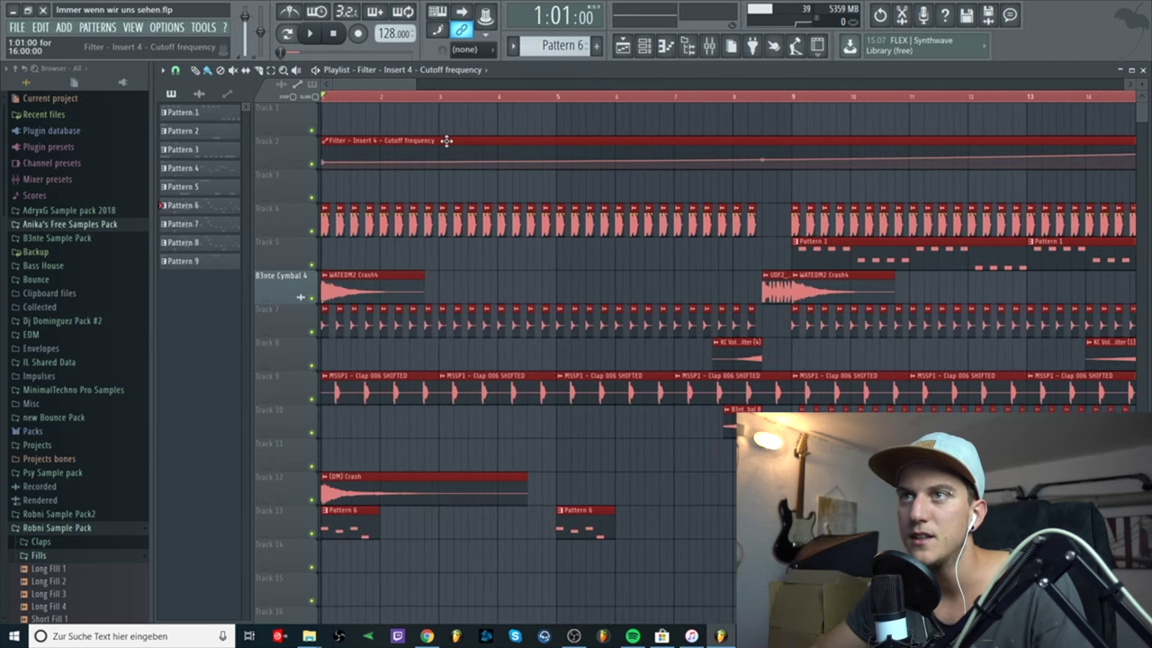
pyautogui.scroll(-3, 446, 140)
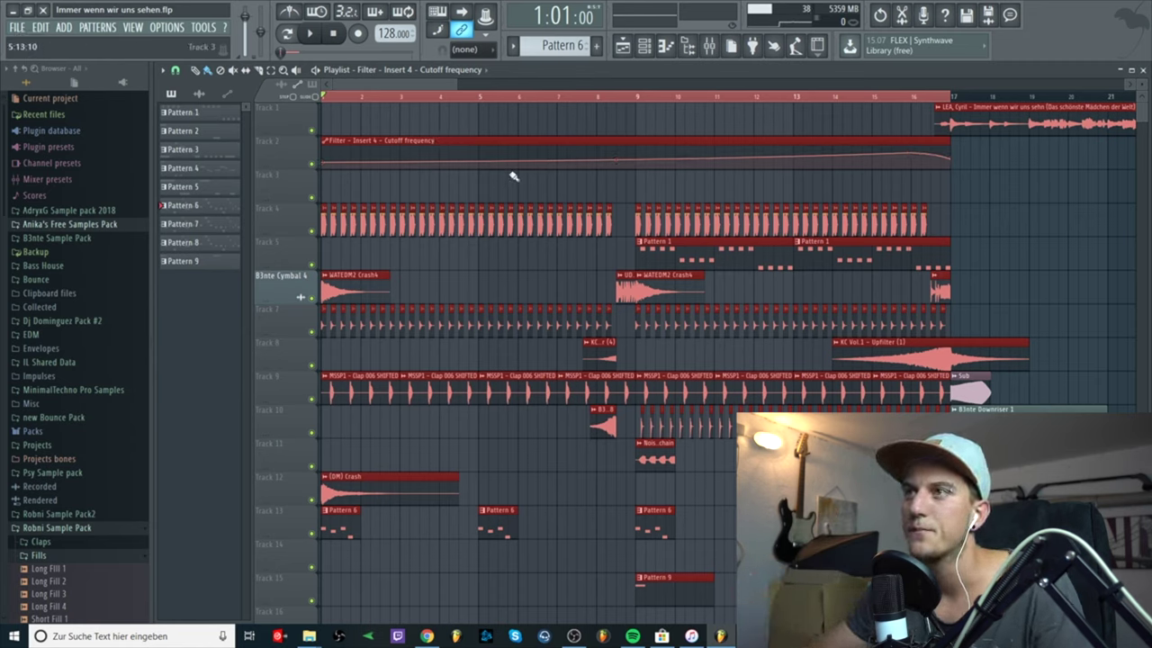
pyautogui.click(522, 125)
pyautogui.scroll(-3, 468, 228)
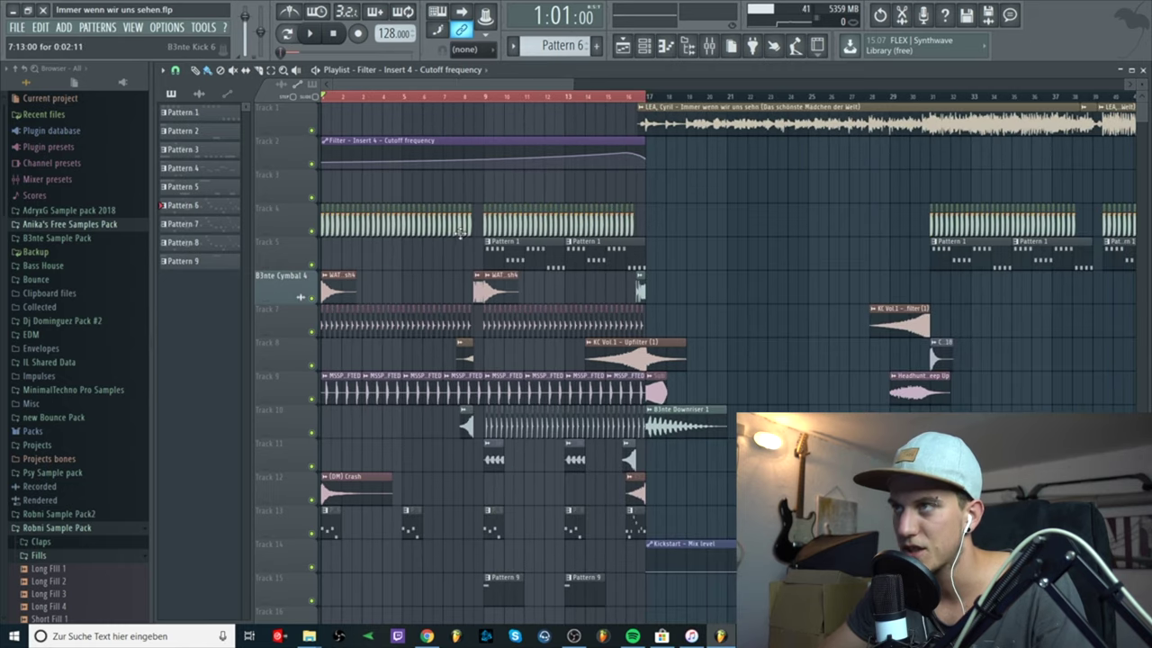
# Step: Examine the whole song arrangement and the intro's drum and effect tracks up to the vocal entry
pyautogui.scroll(-3, 612, 154)
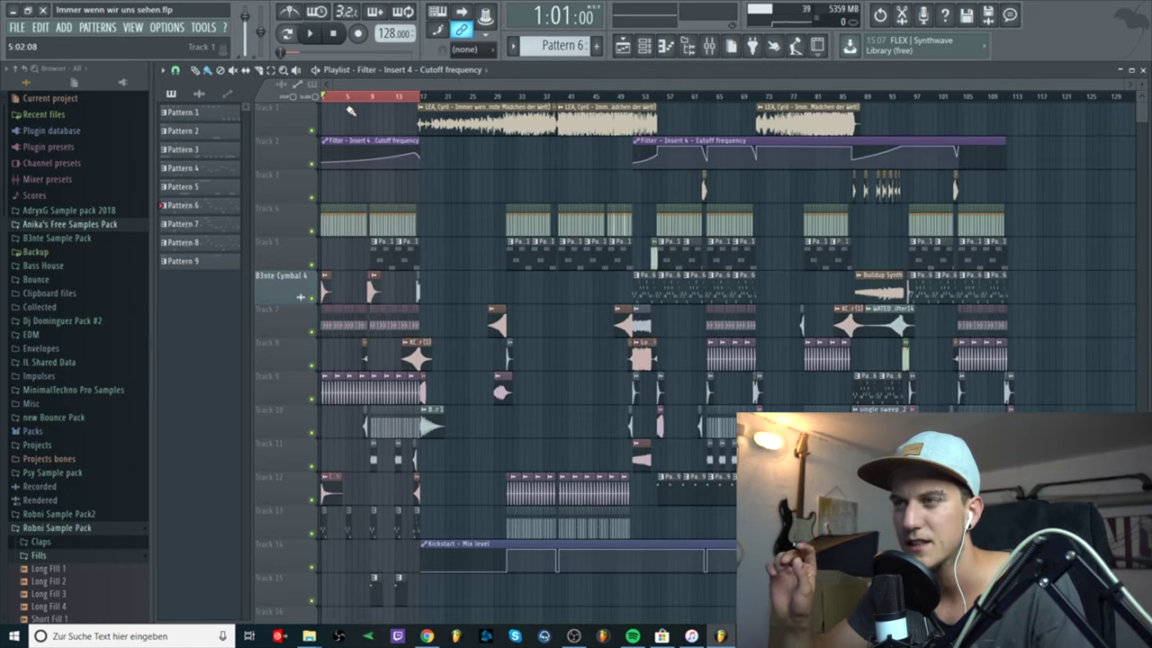
pyautogui.scroll(5, 351, 110)
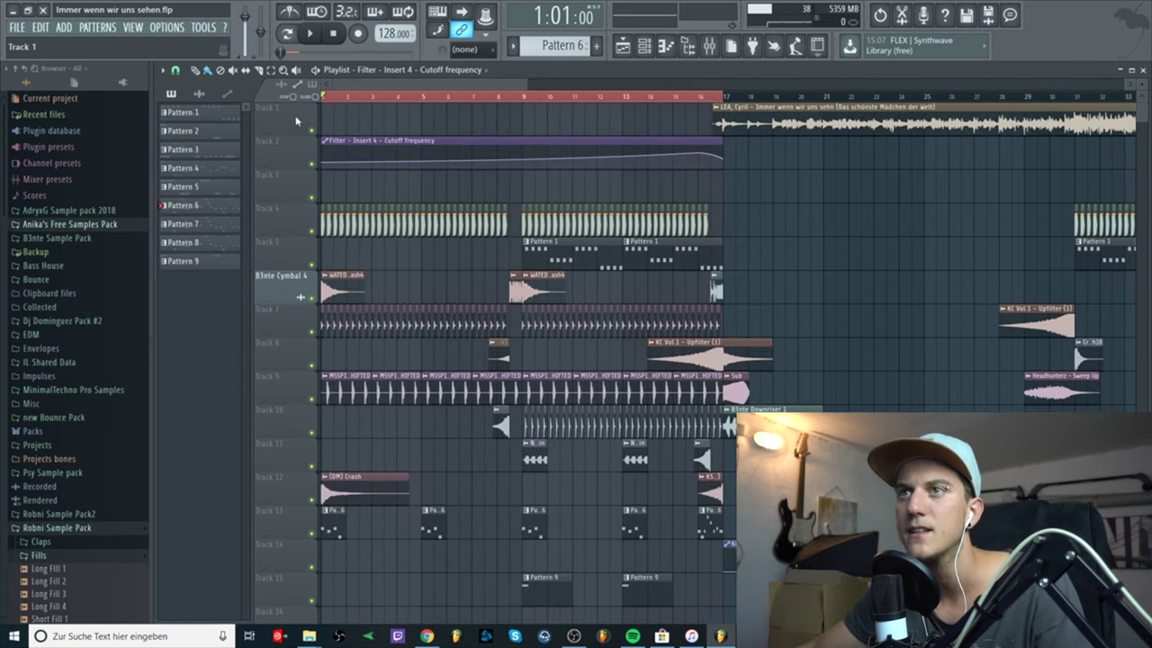
pyautogui.scroll(-2, 350, 171)
pyautogui.scroll(3, 353, 254)
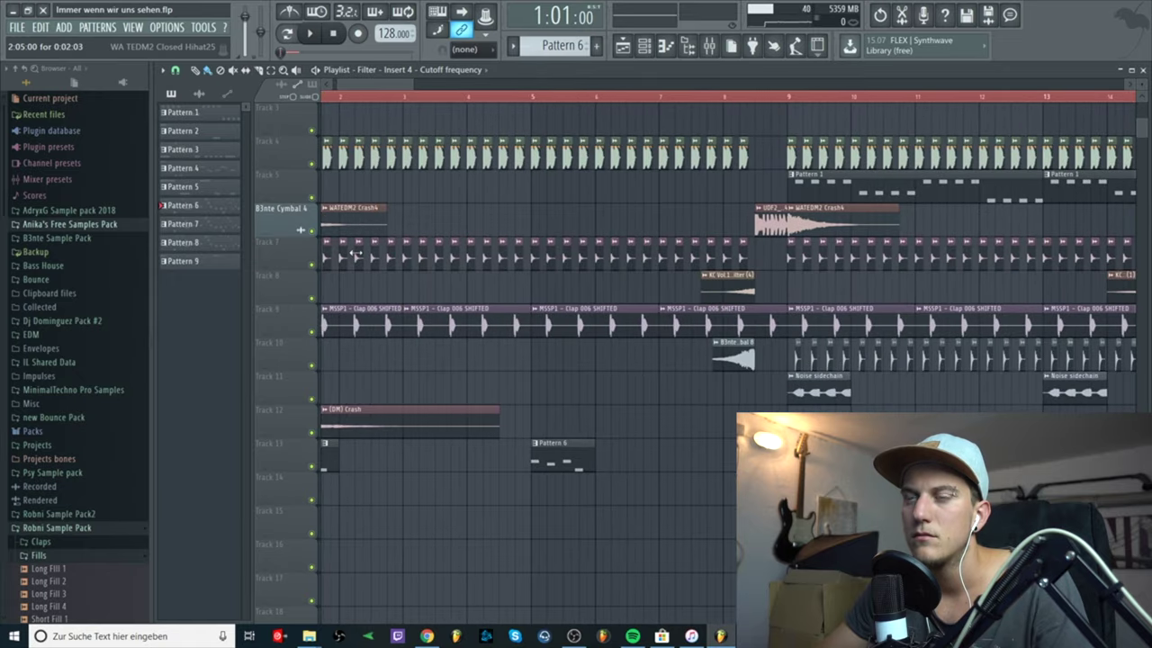
pyautogui.scroll(-3, 358, 254)
pyautogui.scroll(2, 358, 254)
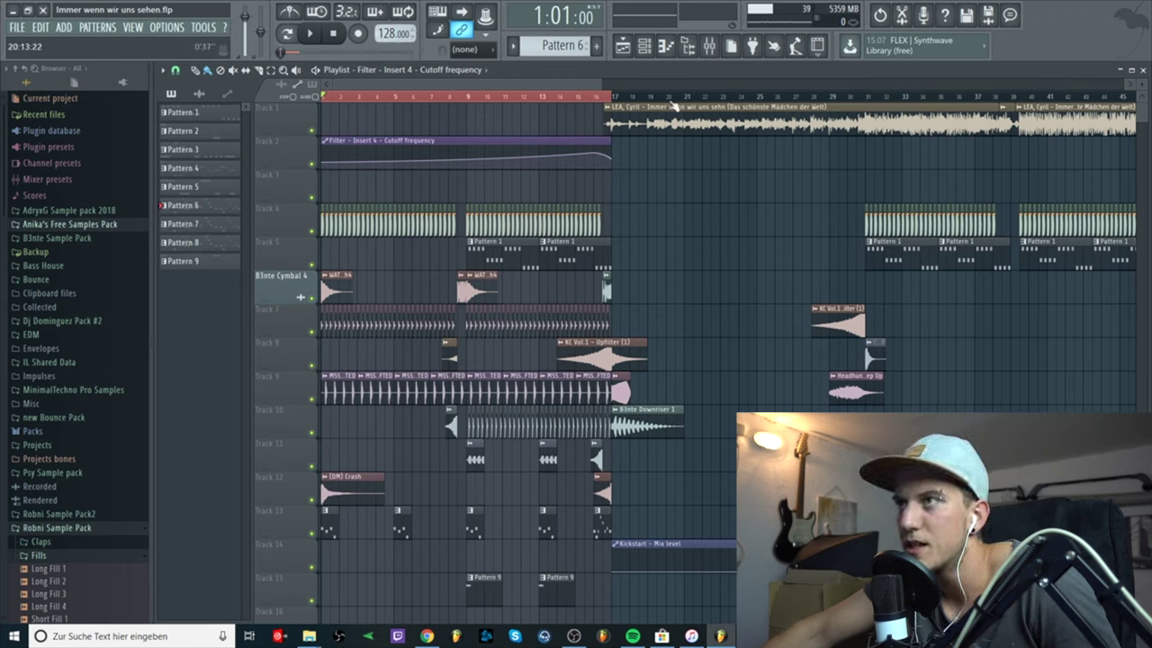
# Step: Check the estimated tempo of the LEA, Cyril audio clip on Track 1 and dismiss the detection without choosing a range
pyautogui.rightClick(609, 109)
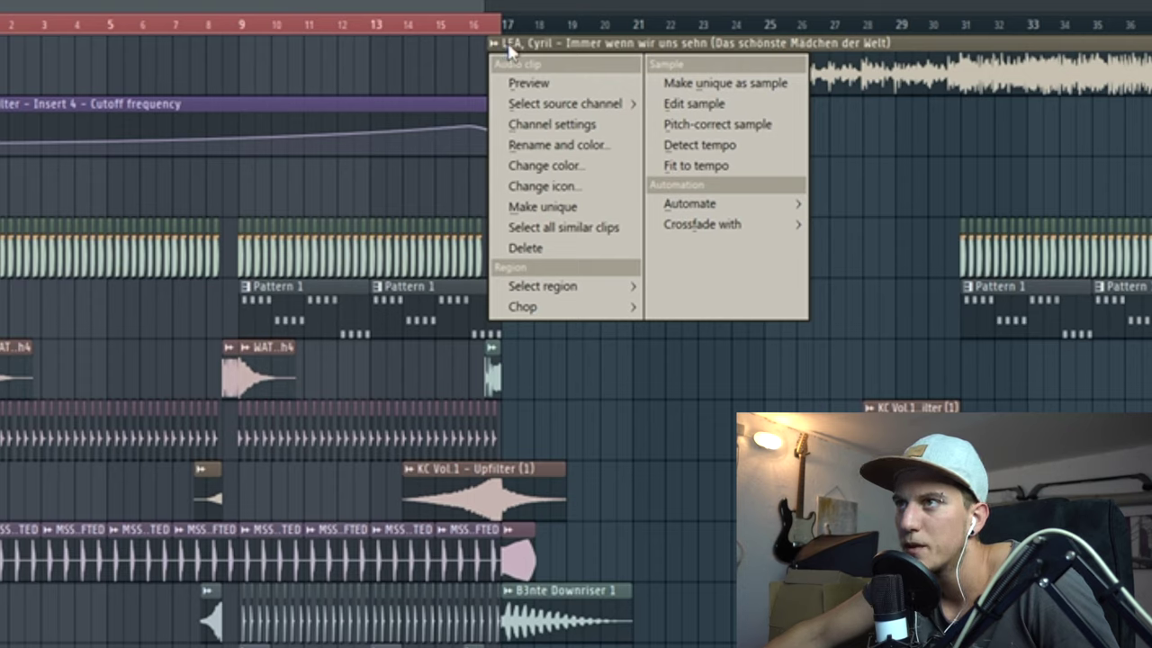
pyautogui.click(666, 166)
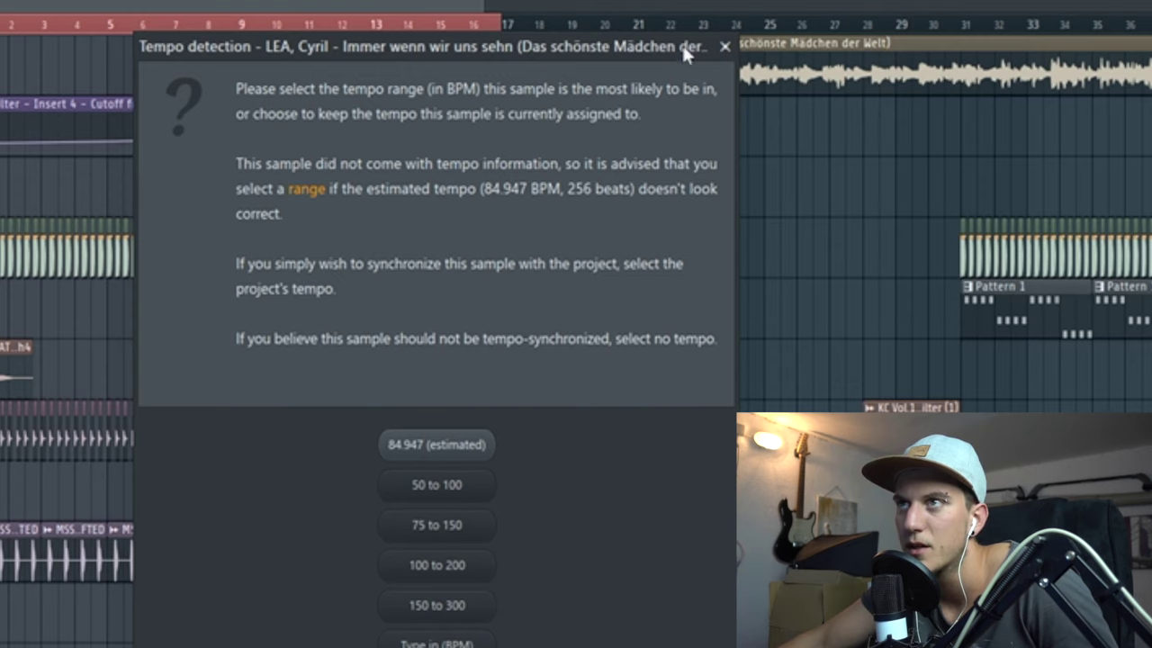
pyautogui.click(725, 46)
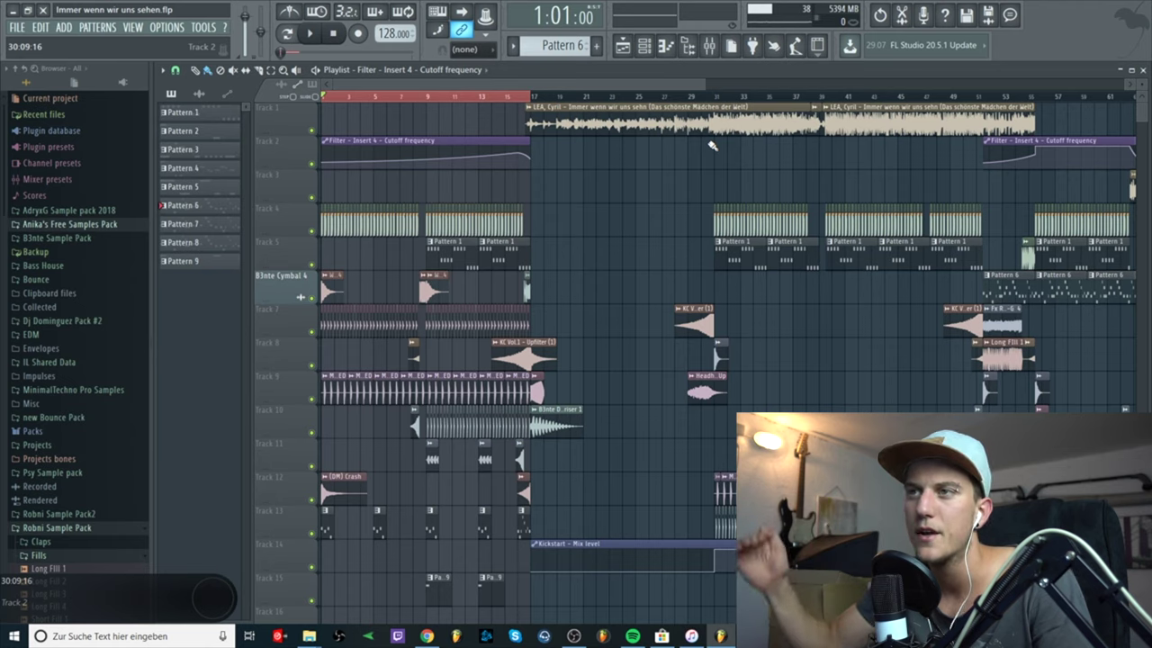
# Step: Place the playhead at bar 17, solo Track 1 and play the vocal on its own
pyautogui.scroll(6, 711, 146)
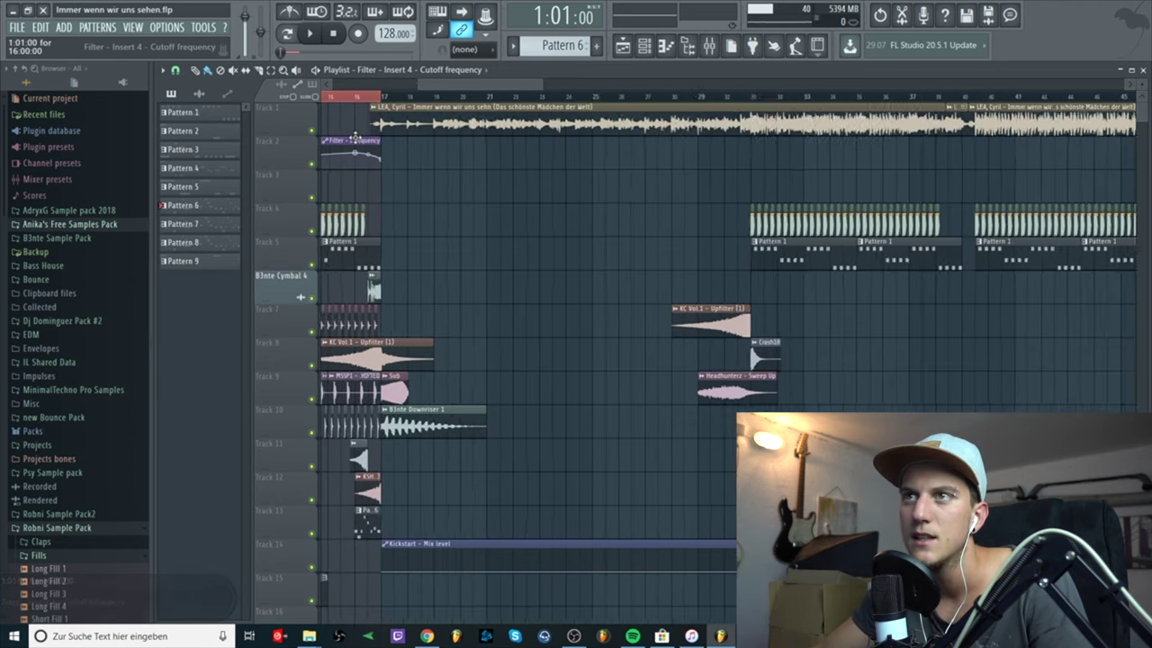
pyautogui.scroll(-4, 432, 141)
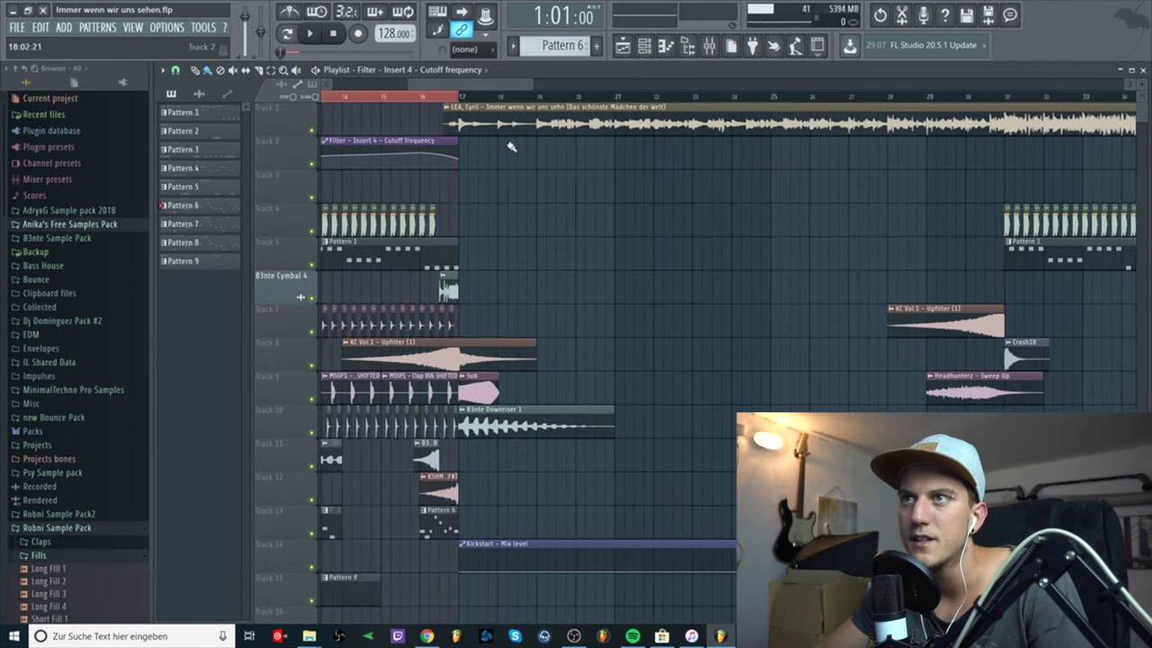
pyautogui.scroll(3, 540, 144)
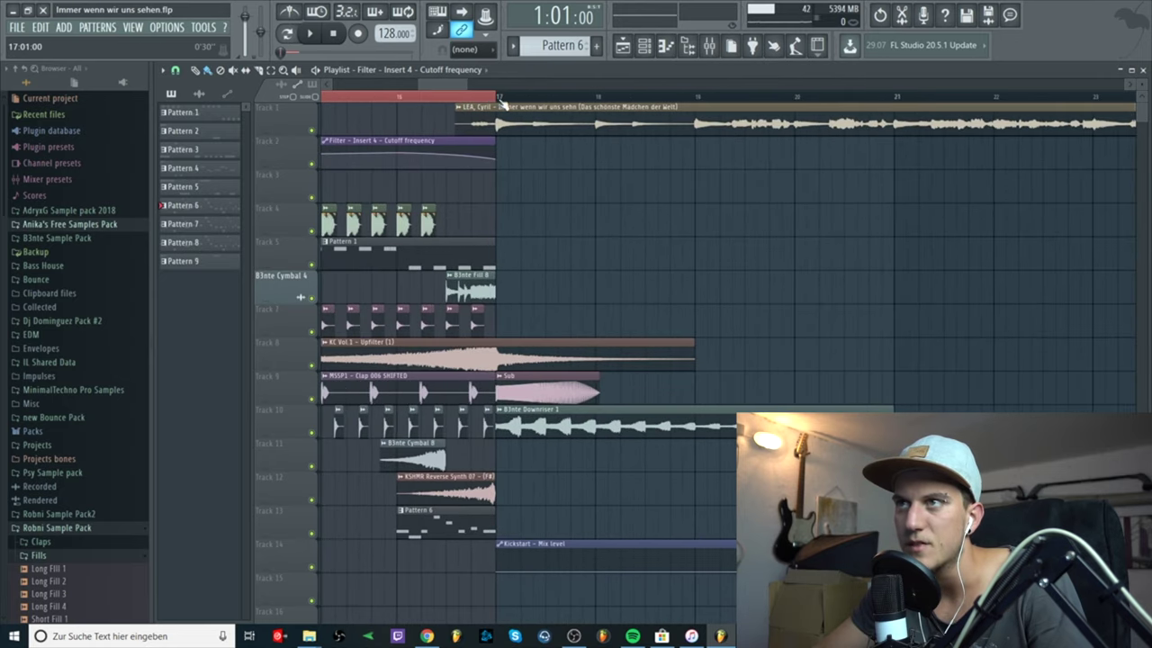
pyautogui.click(499, 99)
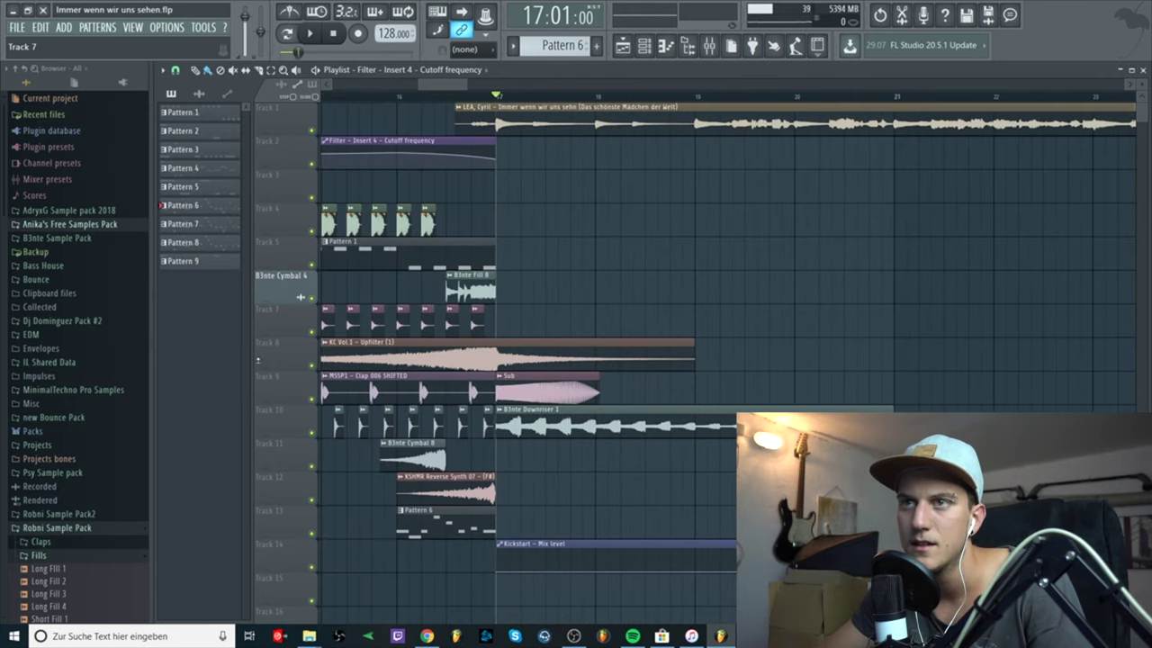
pyautogui.rightClick(313, 130)
pyautogui.press('space')
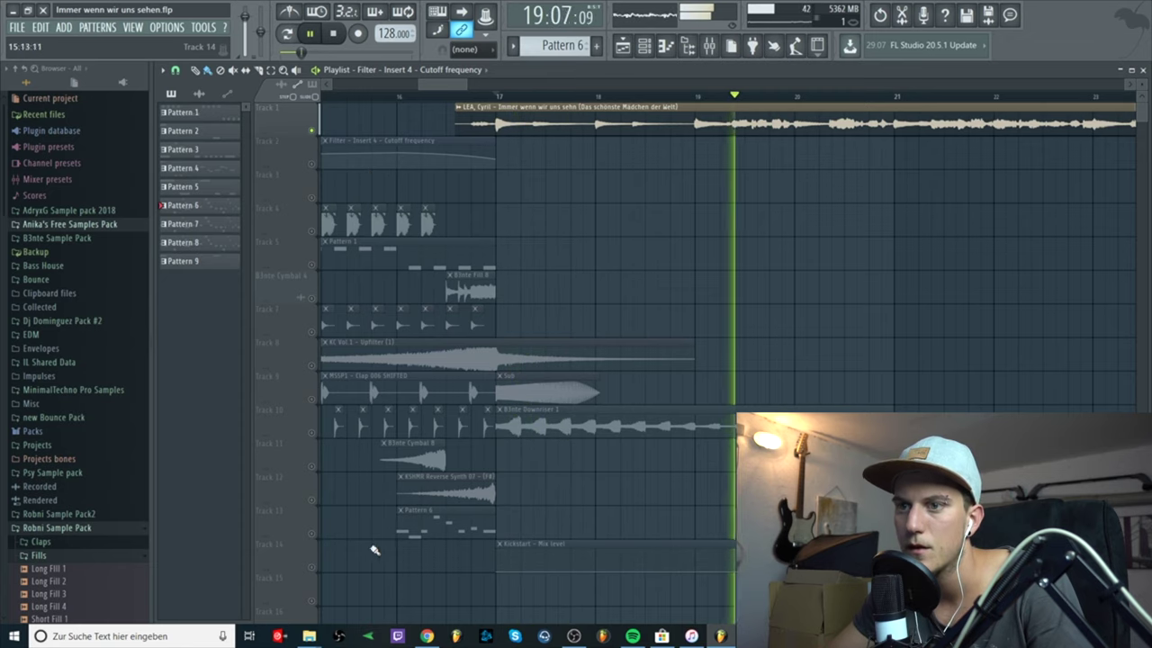
pyautogui.click(312, 567)
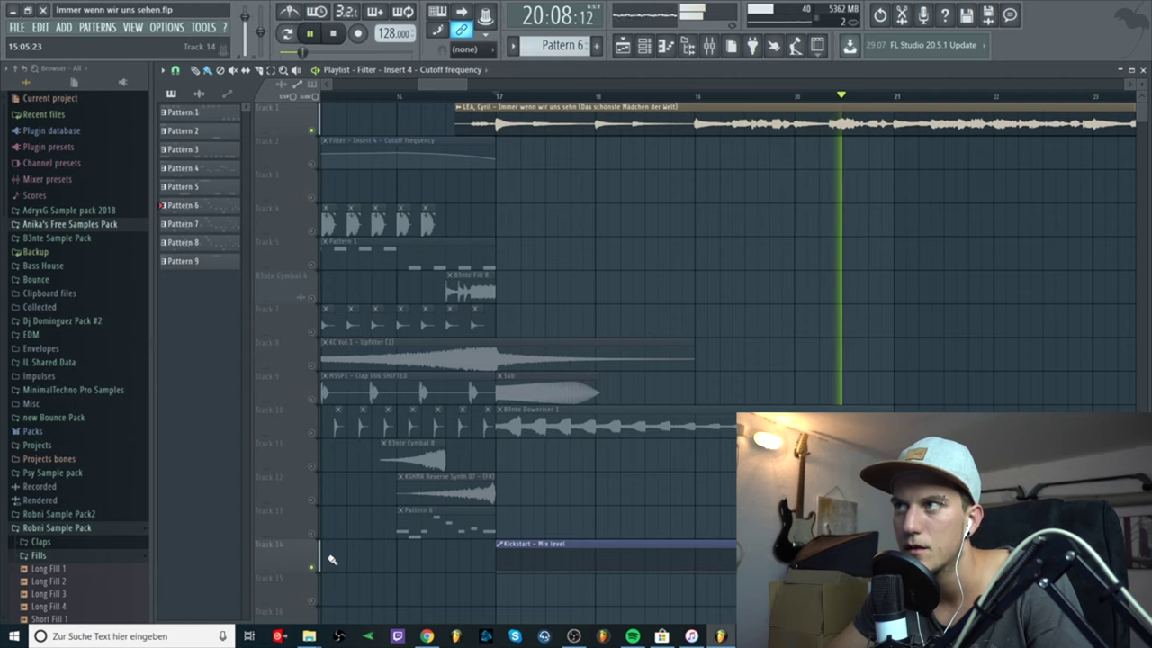
pyautogui.press('space')
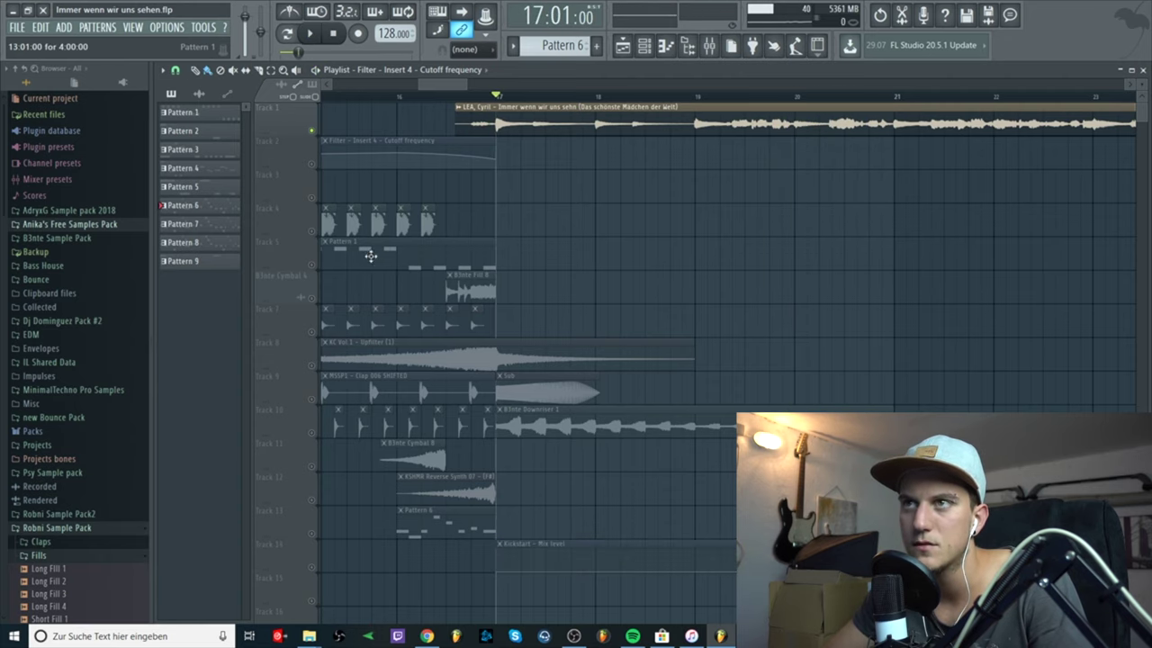
# Step: Select the intro's time range from bar 1 to bar 17 in the playlist
pyautogui.scroll(-4, 434, 108)
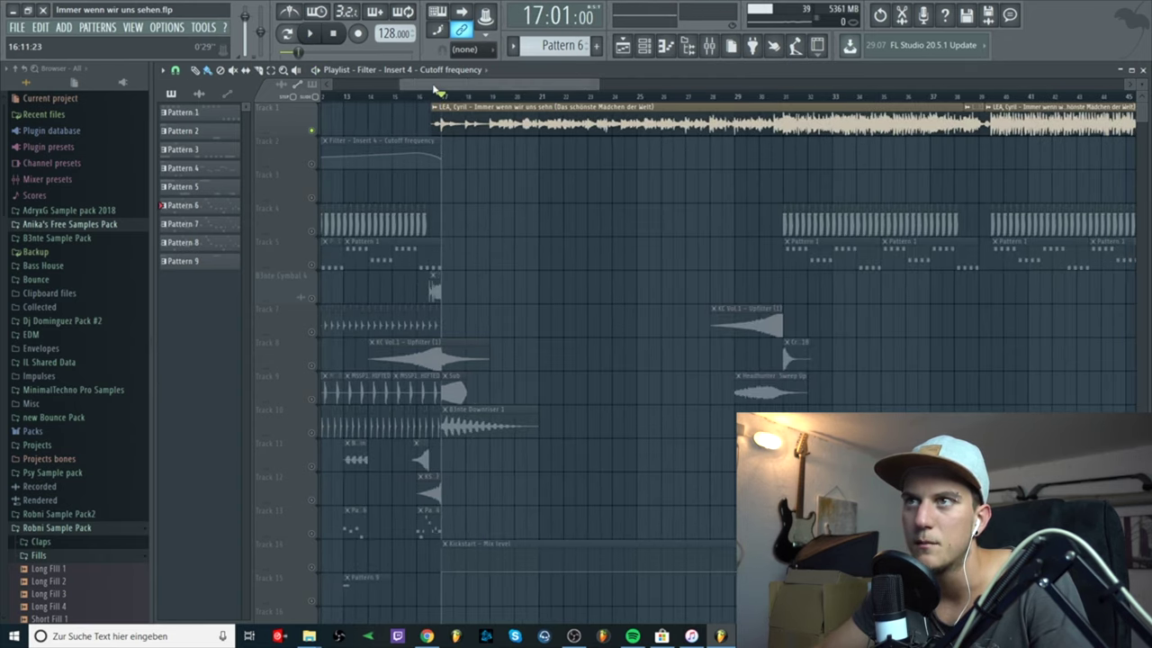
pyautogui.hscroll(-4, 441, 126)
pyautogui.click(651, 101)
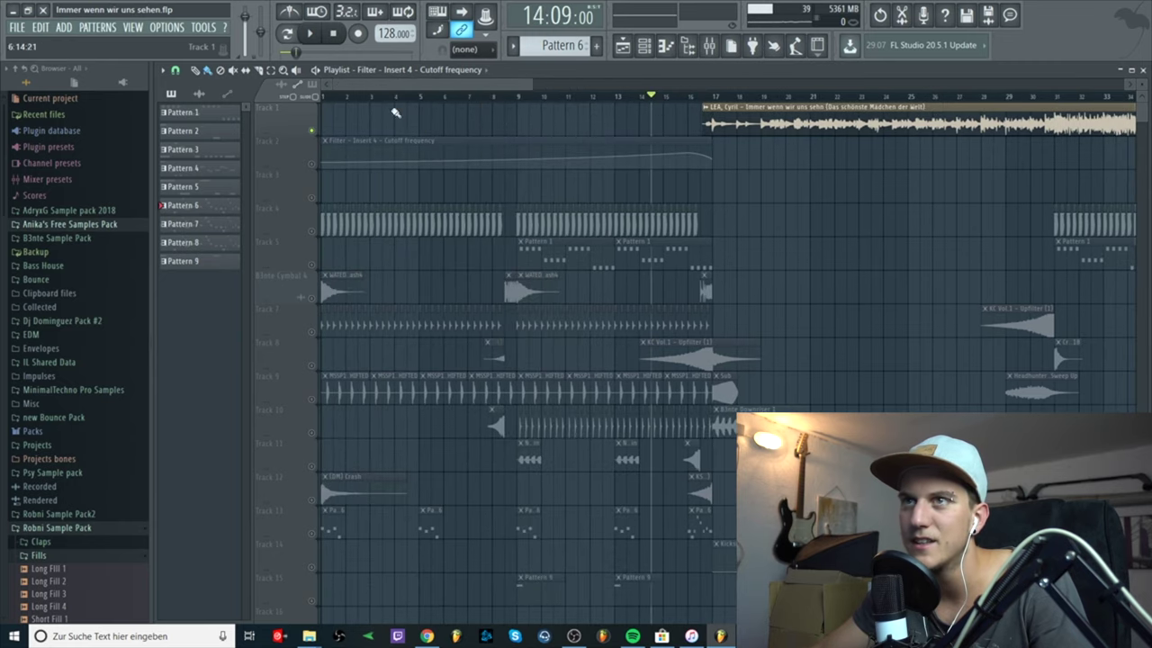
pyautogui.moveTo(326, 99); pyautogui.dragTo(717, 115)
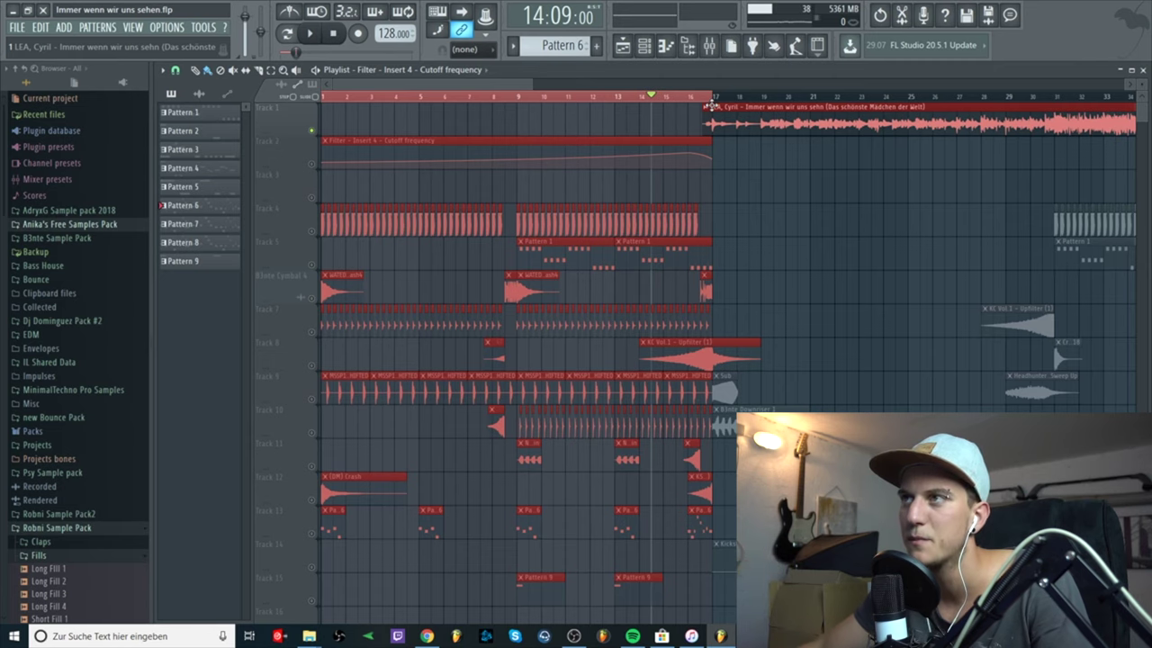
# Step: Unsolo Track 1, deselect the clips and return the playhead to bar 1
pyautogui.keyDown('ctrl'); pyautogui.click(312, 131); pyautogui.keyUp('ctrl')
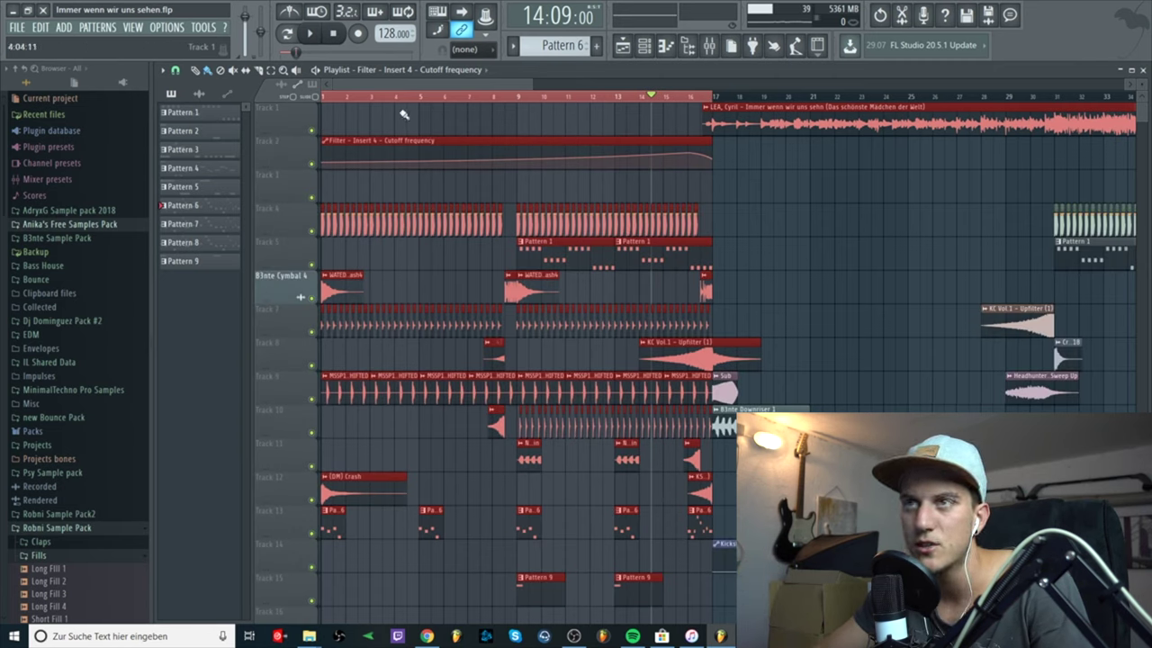
pyautogui.keyDown('ctrl'); pyautogui.click(403, 114); pyautogui.keyUp('ctrl')
pyautogui.moveTo(360, 98); pyautogui.dragTo(286, 102)
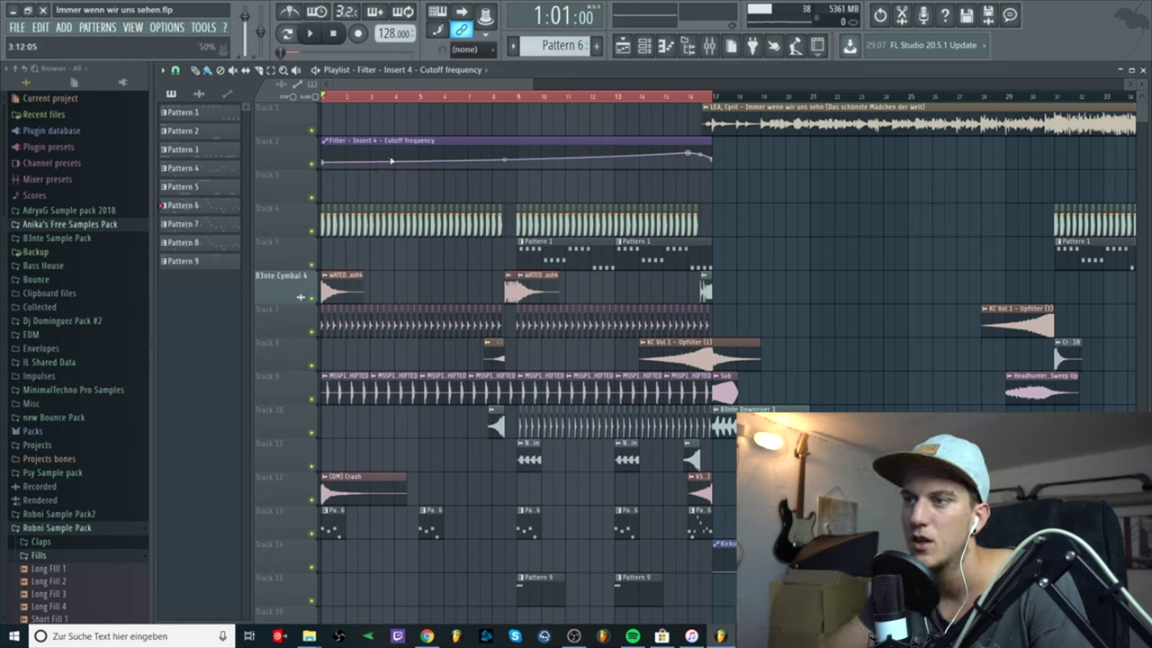
# Step: Play the looped intro, raise the system volume to 44 and stop playback
pyautogui.press('space')
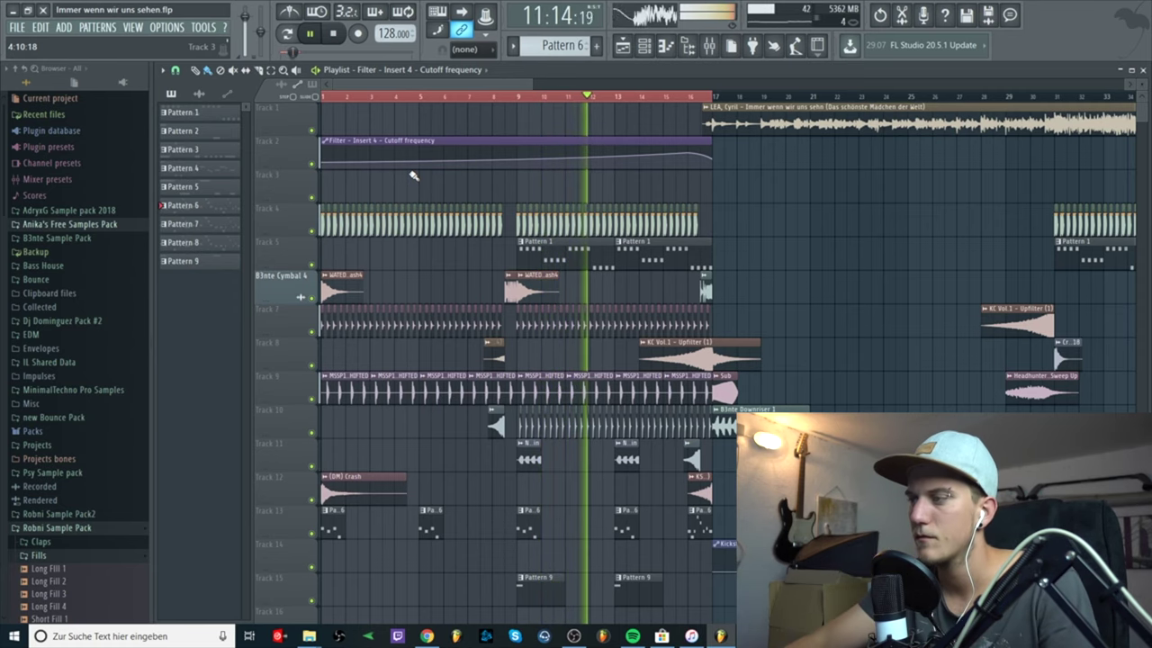
pyautogui.press('XF86AudioRaiseVolume')
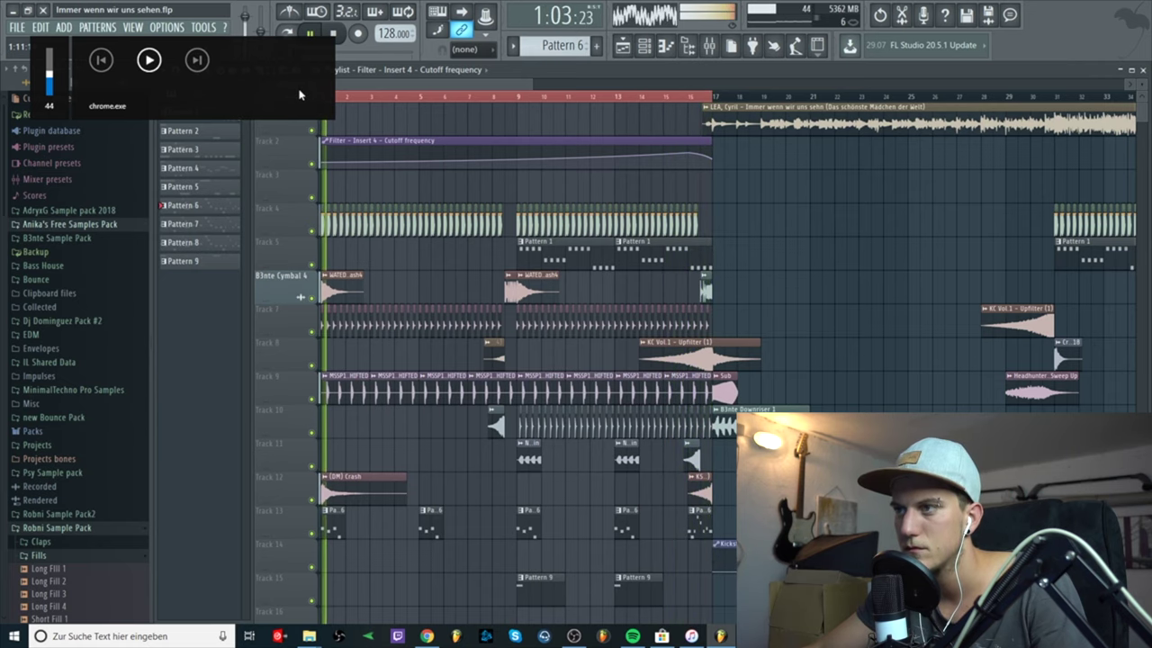
pyautogui.press('space')
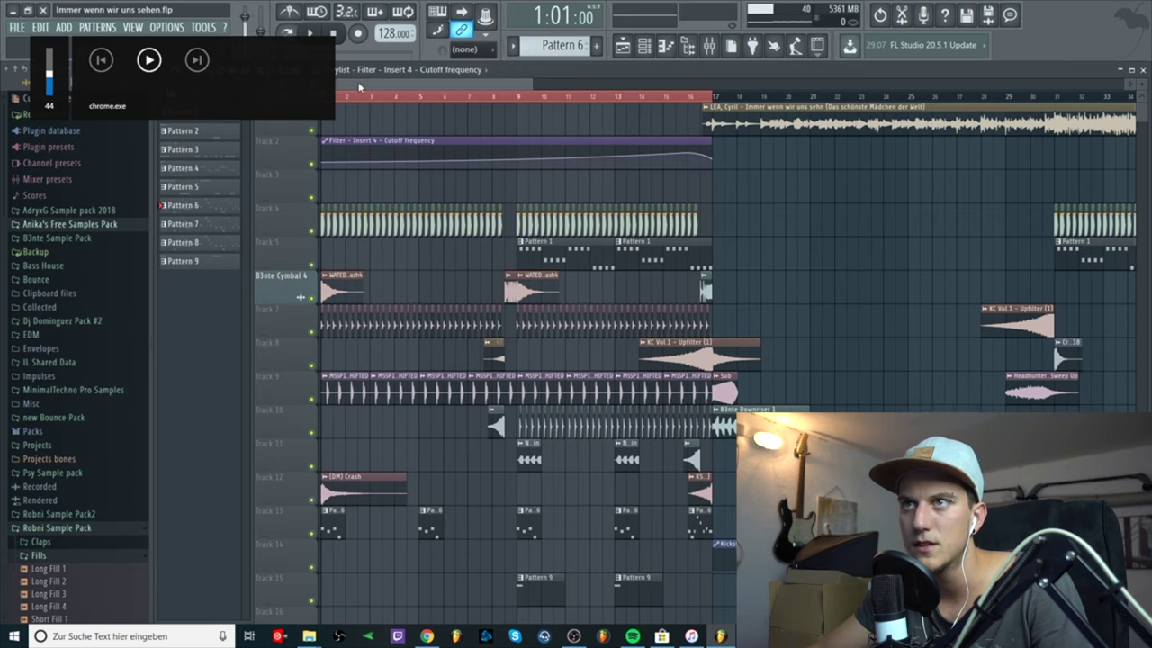
# Step: Inspect the channel settings and waveform of the B3nte Kick 6 sample on Track 4 and close them
pyautogui.moveTo(358, 86); pyautogui.dragTo(360, 88)
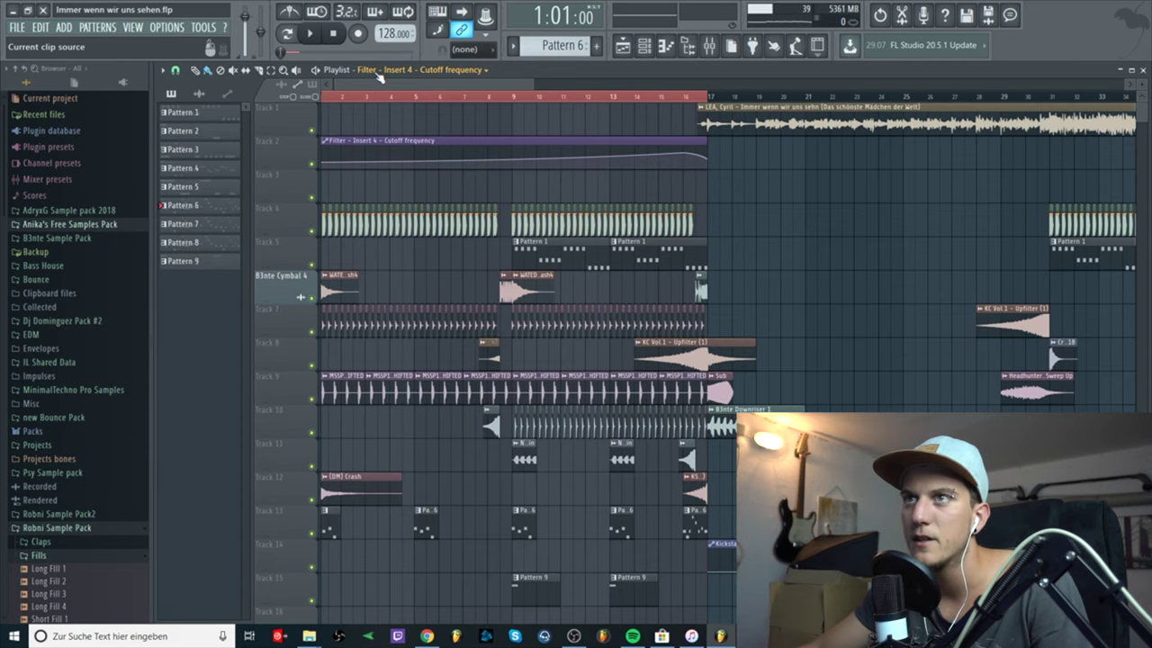
pyautogui.moveTo(370, 85); pyautogui.dragTo(366, 86)
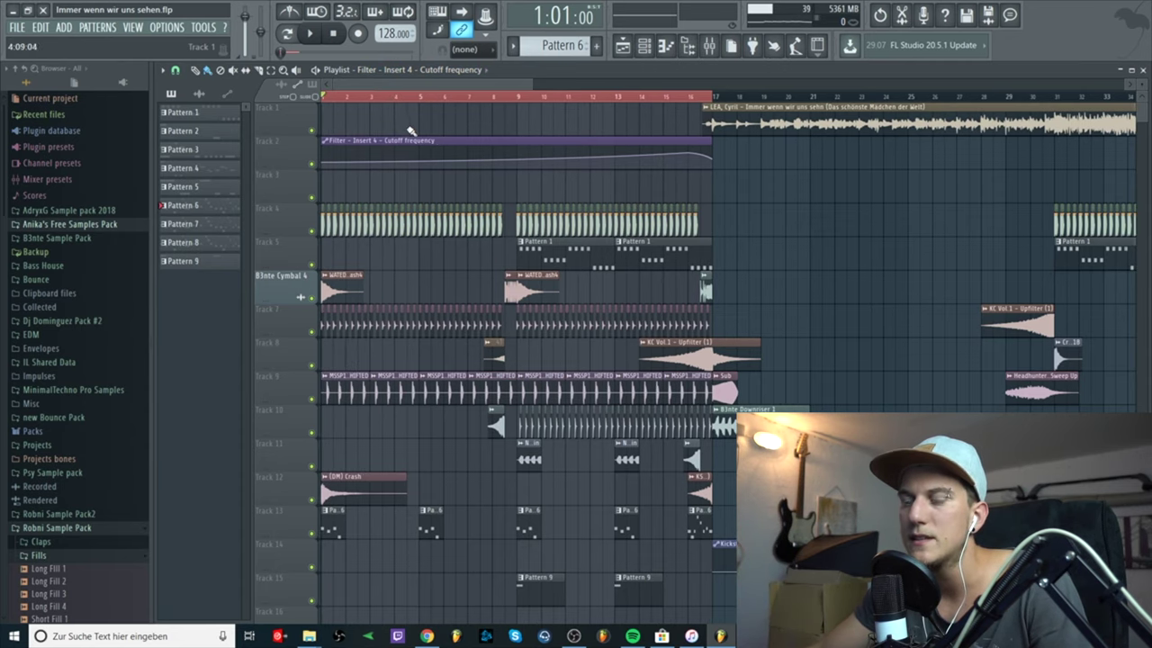
pyautogui.scroll(3, 415, 171)
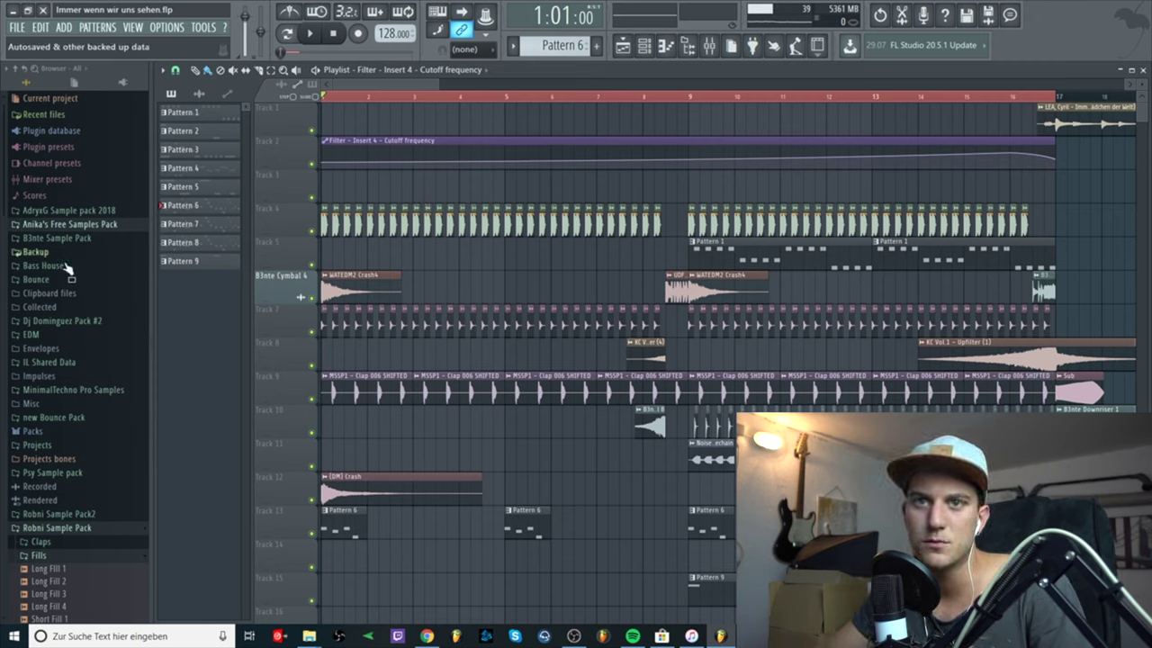
pyautogui.doubleClick(346, 225)
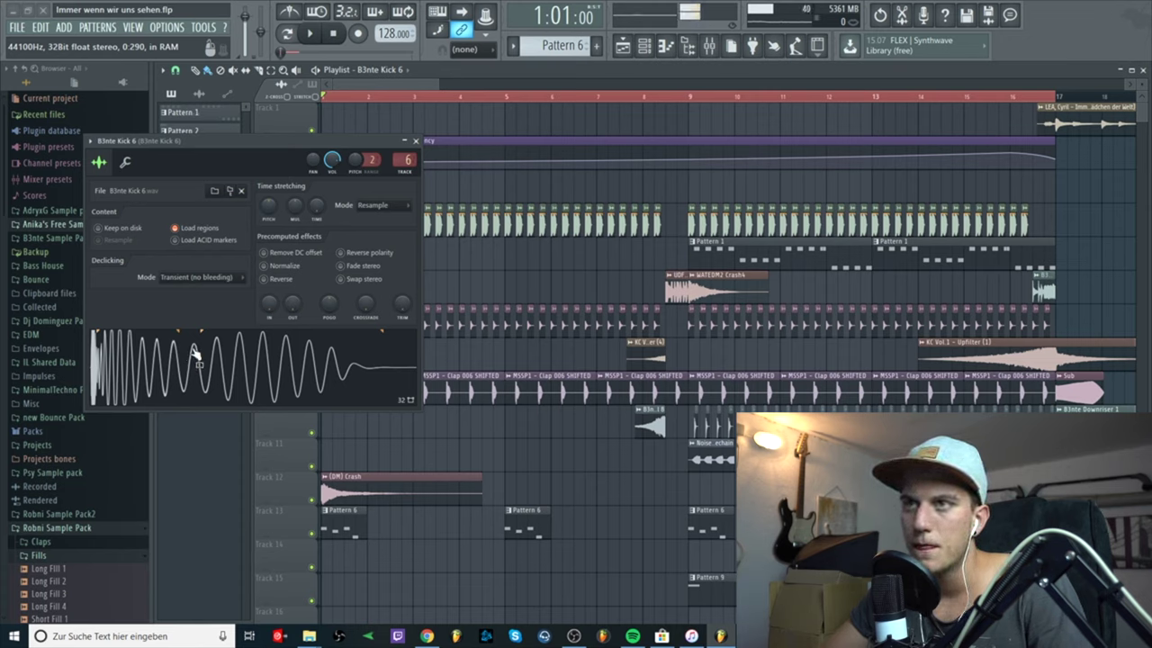
pyautogui.click(417, 141)
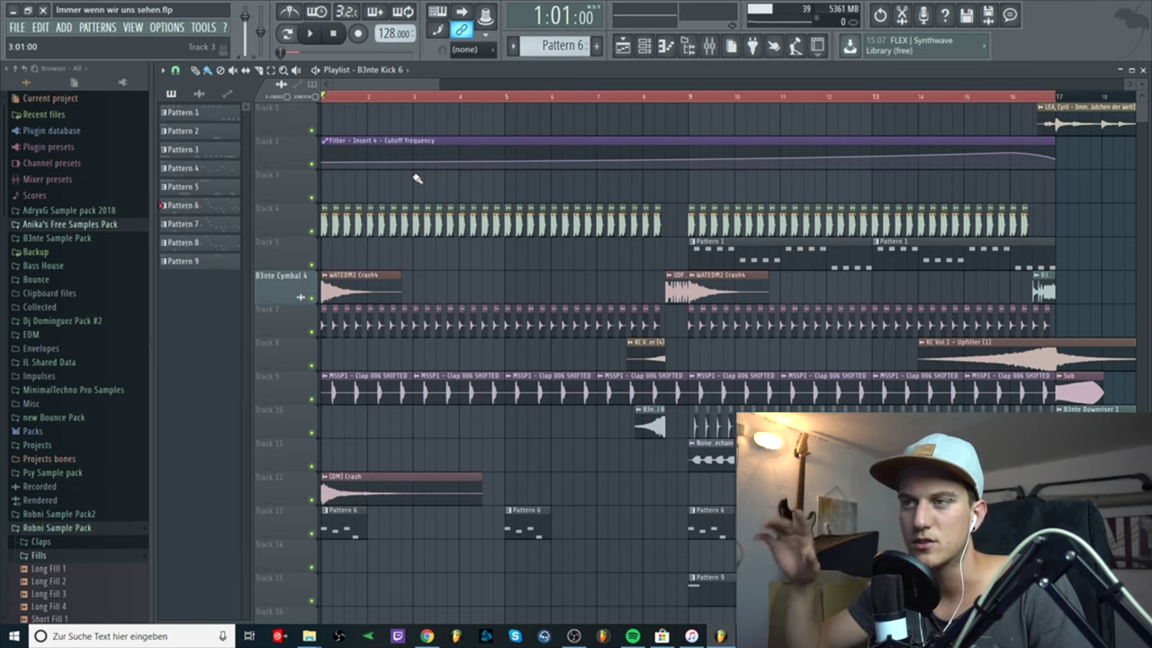
pyautogui.scroll(-1, 418, 180)
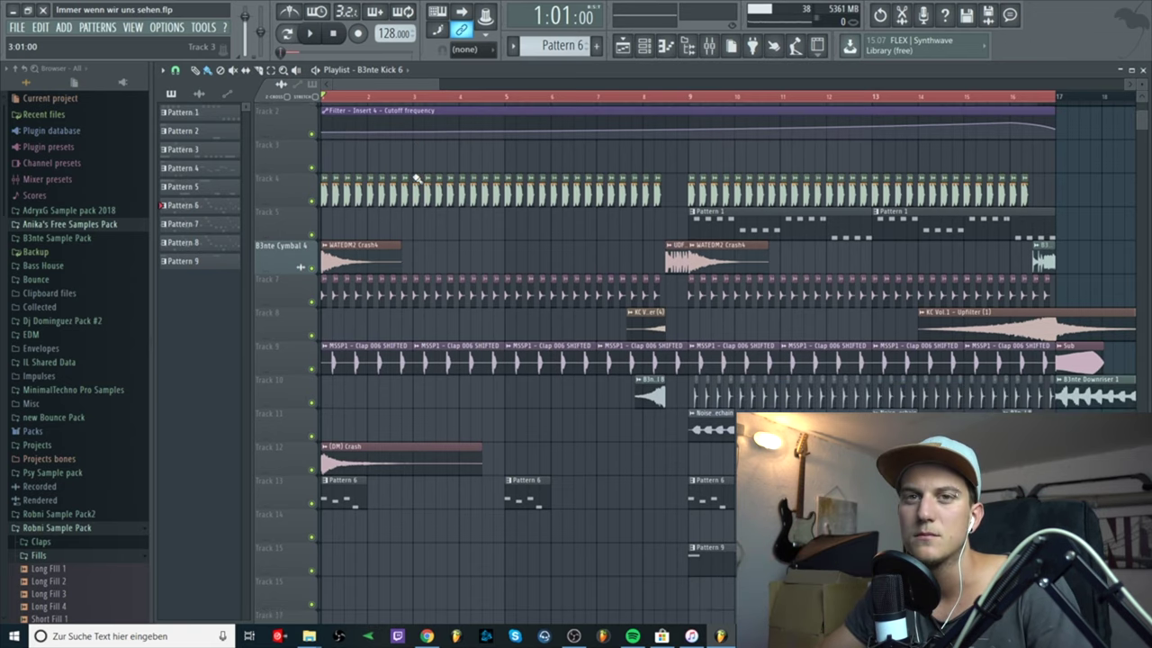
# Step: Survey the intro tracks and pick the WA TEDM2 Closed Hihat25 clip on Track 7
pyautogui.scroll(-1, 390, 185)
pyautogui.scroll(2, 369, 220)
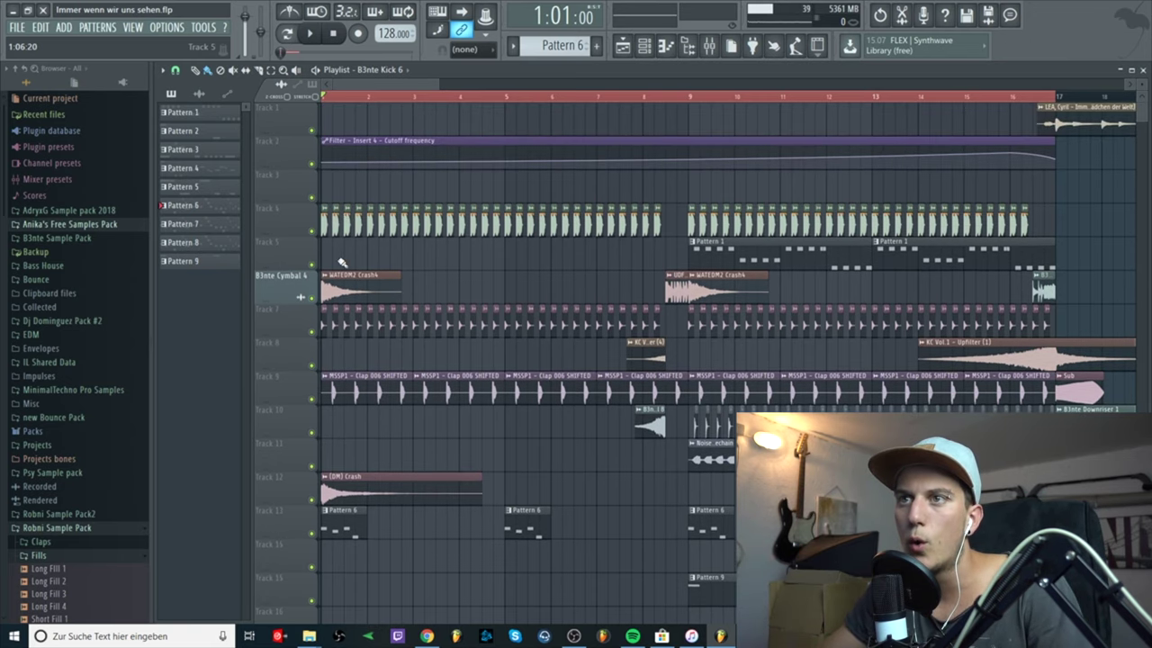
pyautogui.keyDown('ctrl'); pyautogui.scroll(2, 342, 262); pyautogui.keyUp('ctrl')
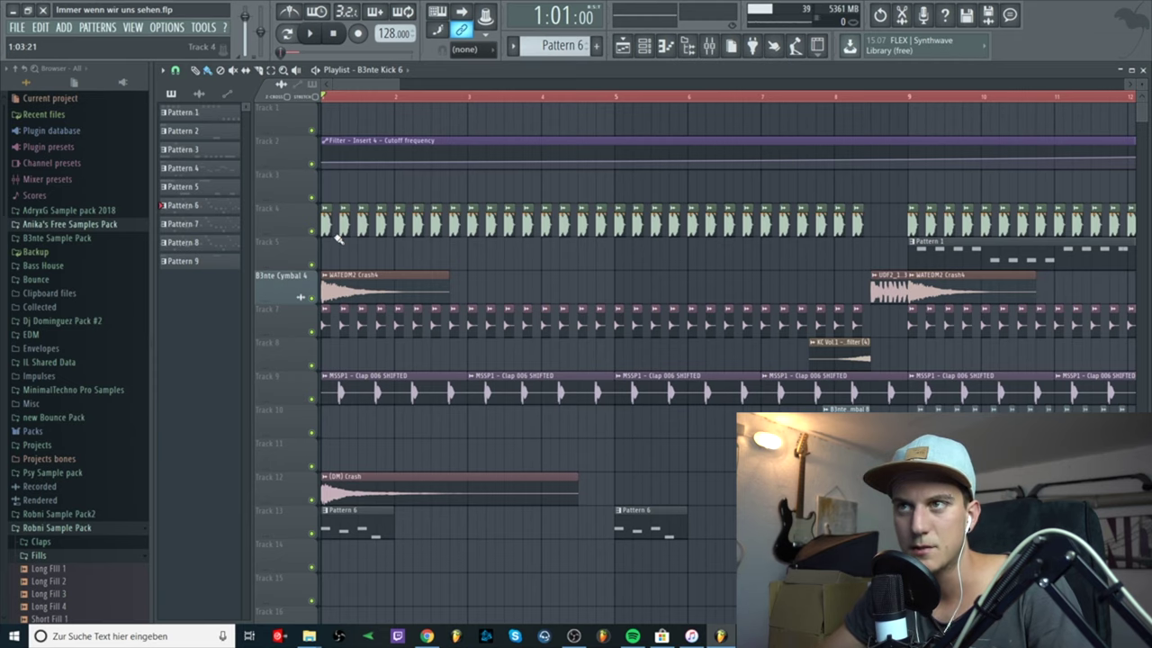
pyautogui.keyDown('ctrl'); pyautogui.scroll(-4, 339, 237); pyautogui.keyUp('ctrl')
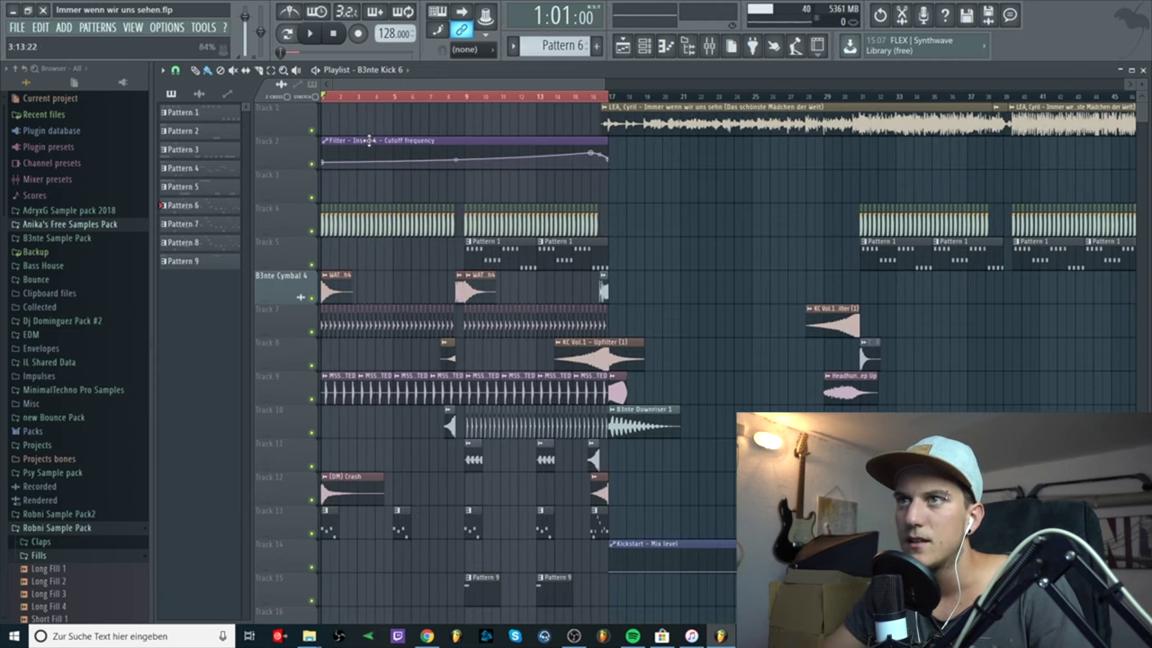
pyautogui.keyDown('ctrl'); pyautogui.scroll(5, 332, 262); pyautogui.keyUp('ctrl')
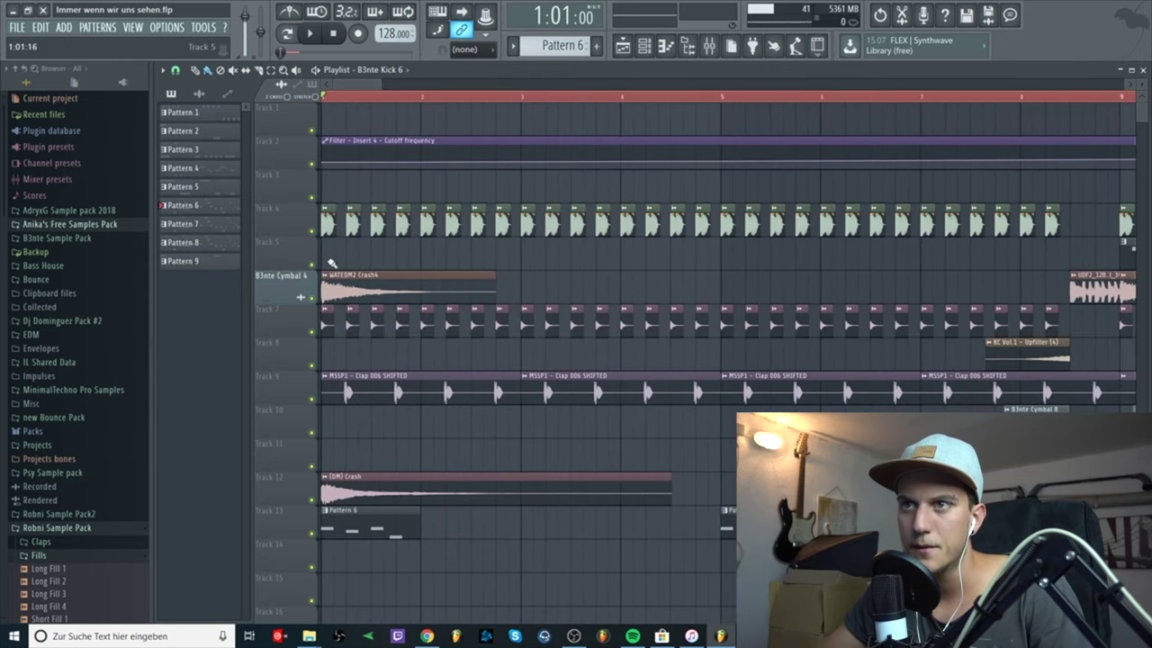
pyautogui.click(327, 314)
pyautogui.click(419, 175)
# Step: Inspect the channel settings and waveform of the WATEDM2 Crash4 sample at bar 1 and close them
pyautogui.scroll(-3, 340, 290)
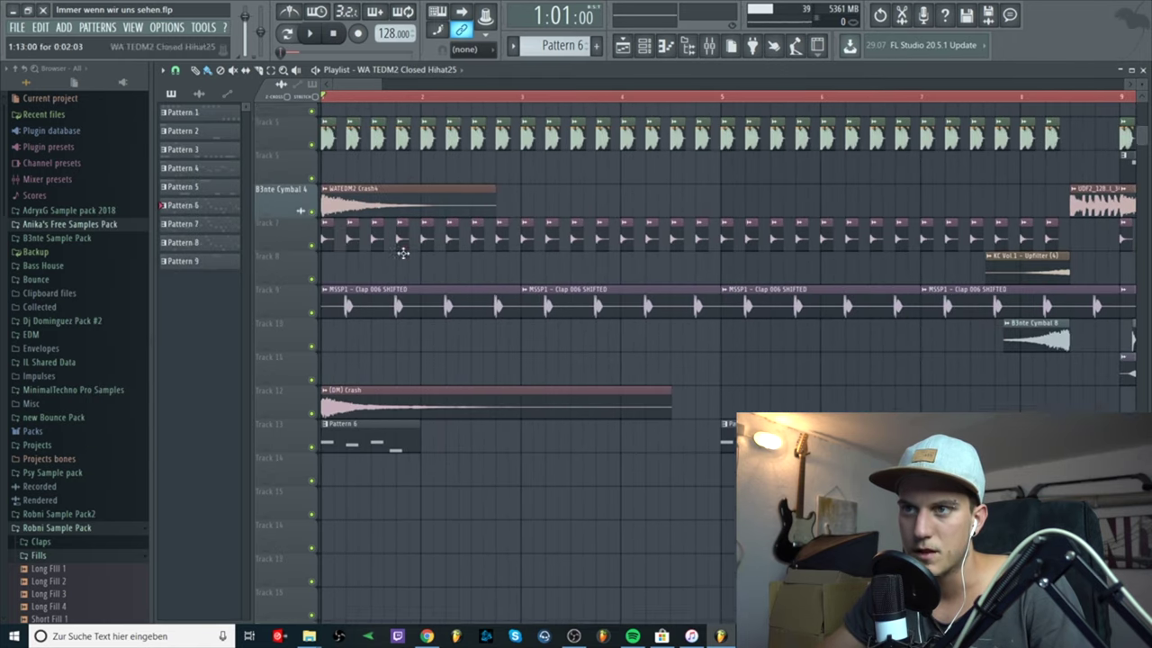
pyautogui.keyDown('ctrl'); pyautogui.scroll(-4, 355, 317); pyautogui.keyUp('ctrl')
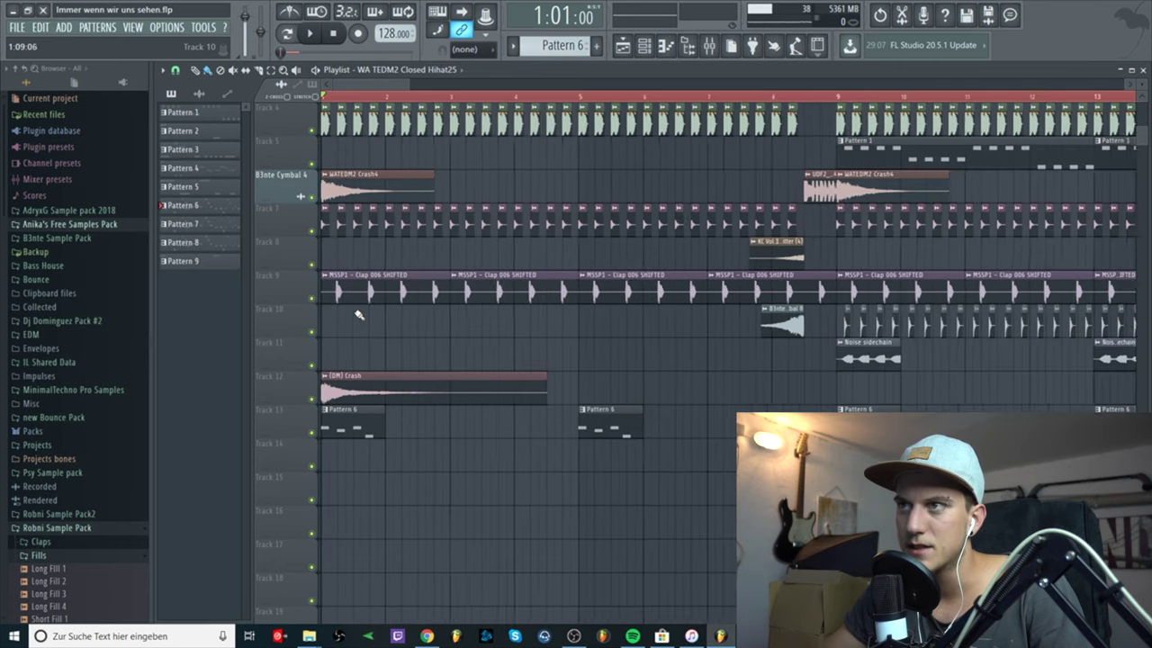
pyautogui.keyDown('ctrl'); pyautogui.scroll(4, 325, 214); pyautogui.keyUp('ctrl')
pyautogui.doubleClick(333, 193)
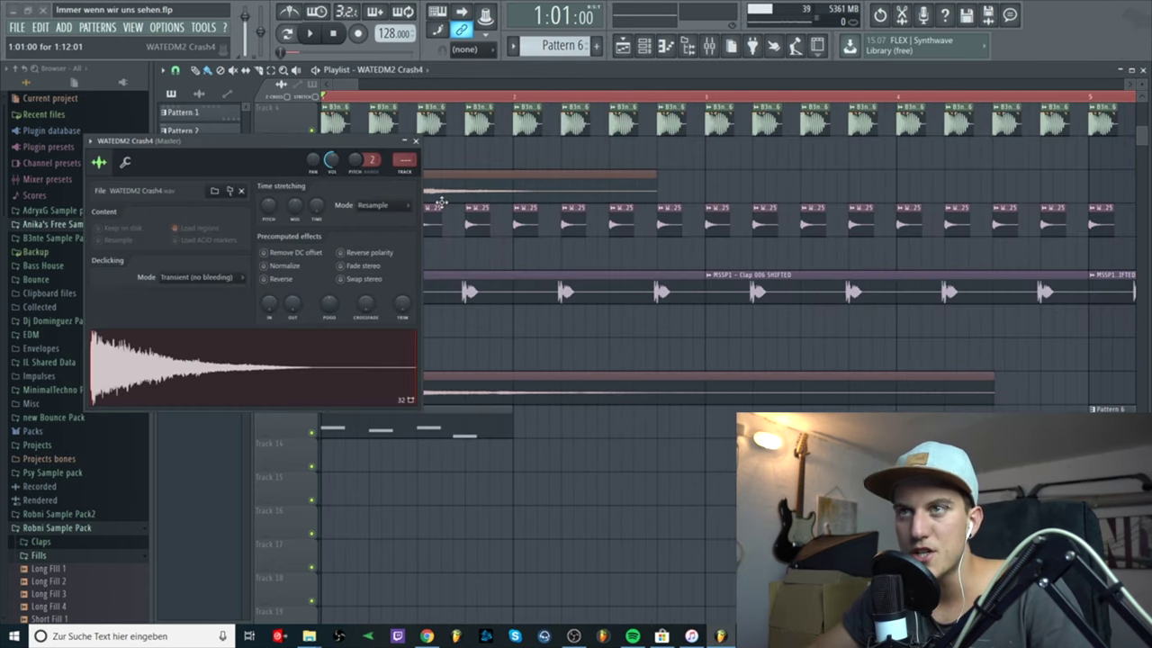
pyautogui.click(415, 142)
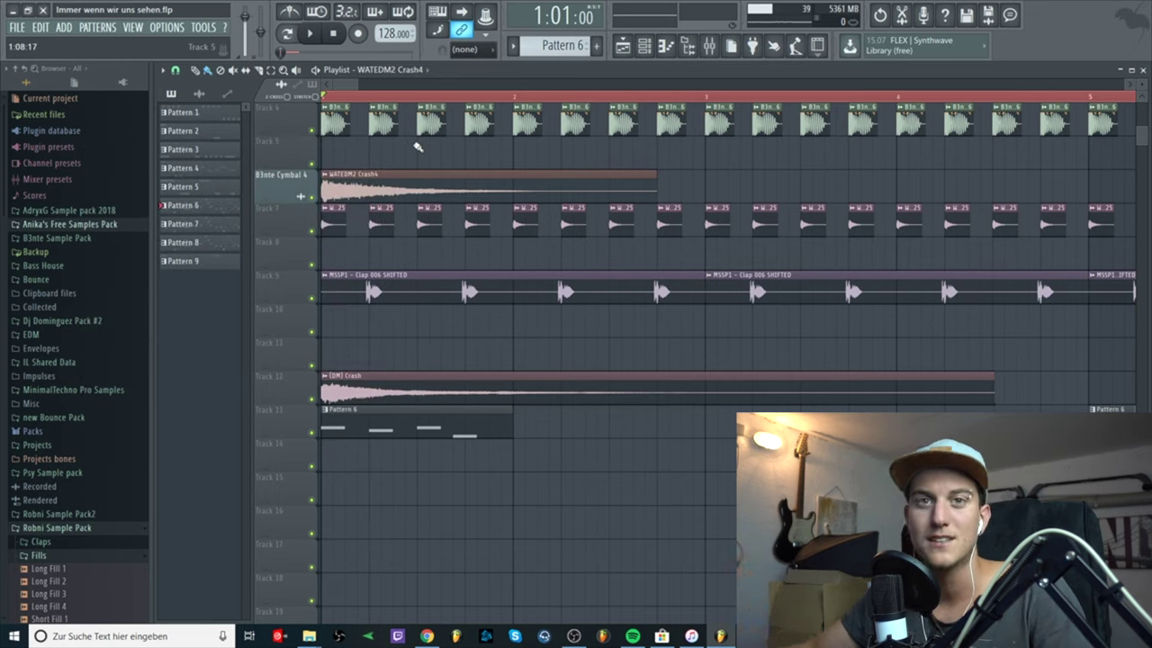
pyautogui.doubleClick(369, 191)
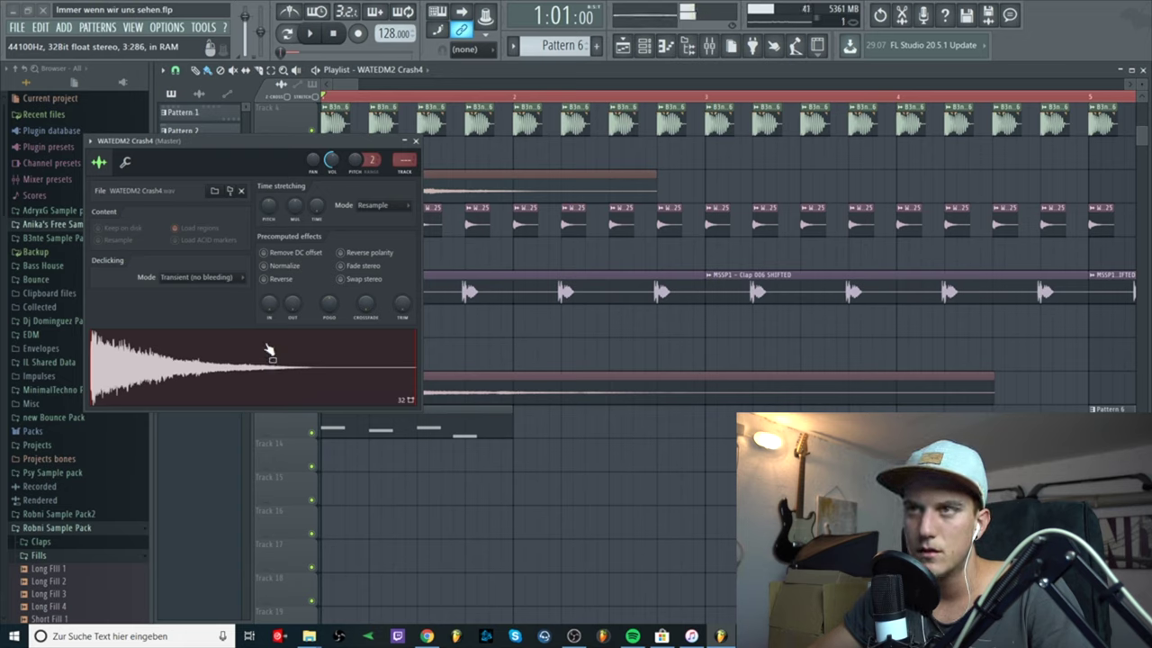
pyautogui.click(415, 142)
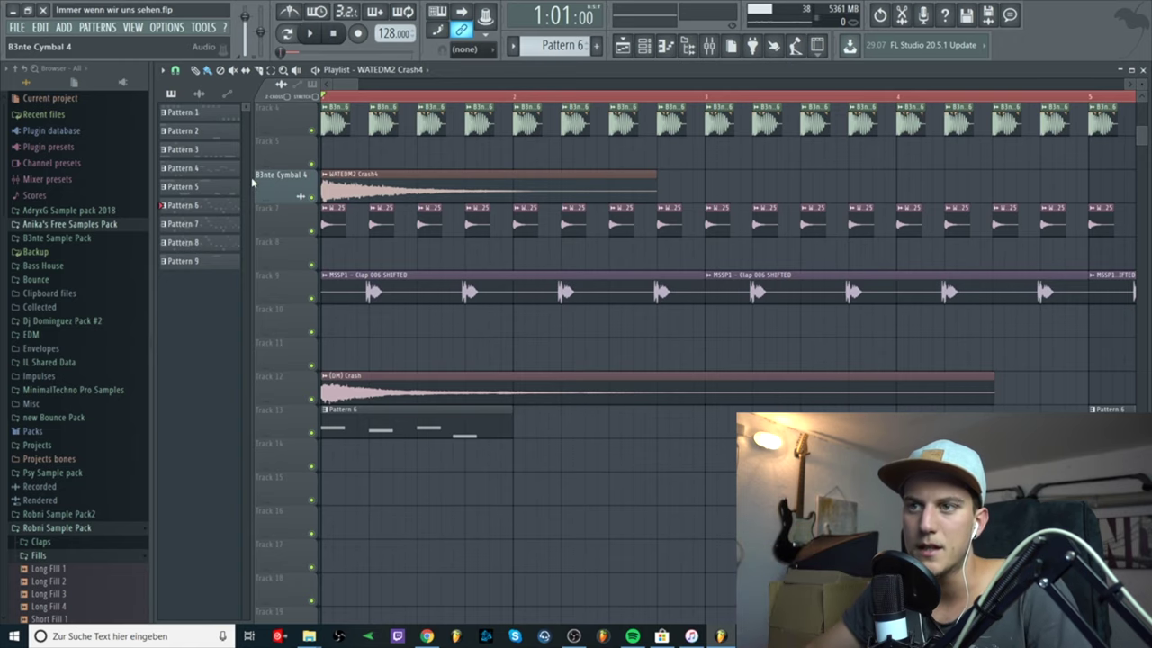
# Step: Inspect the (DM) Crash sample on Track 12, close its settings and briefly play the intro from bar 1
pyautogui.scroll(-1, 345, 317)
pyautogui.doubleClick(345, 344)
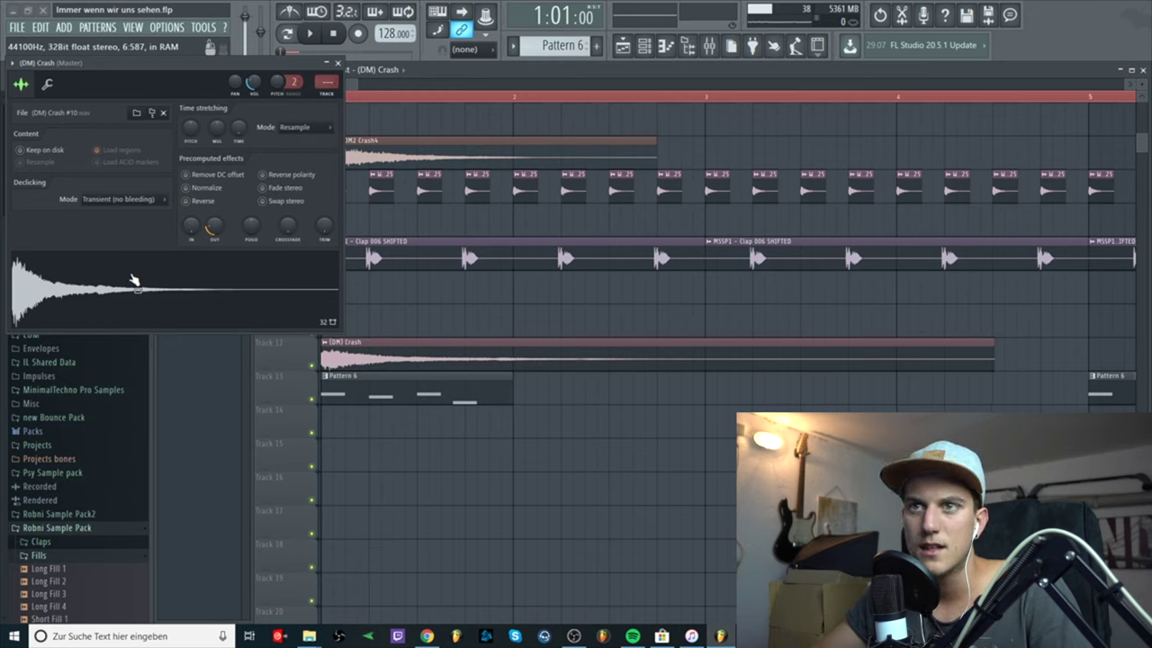
pyautogui.click(338, 63)
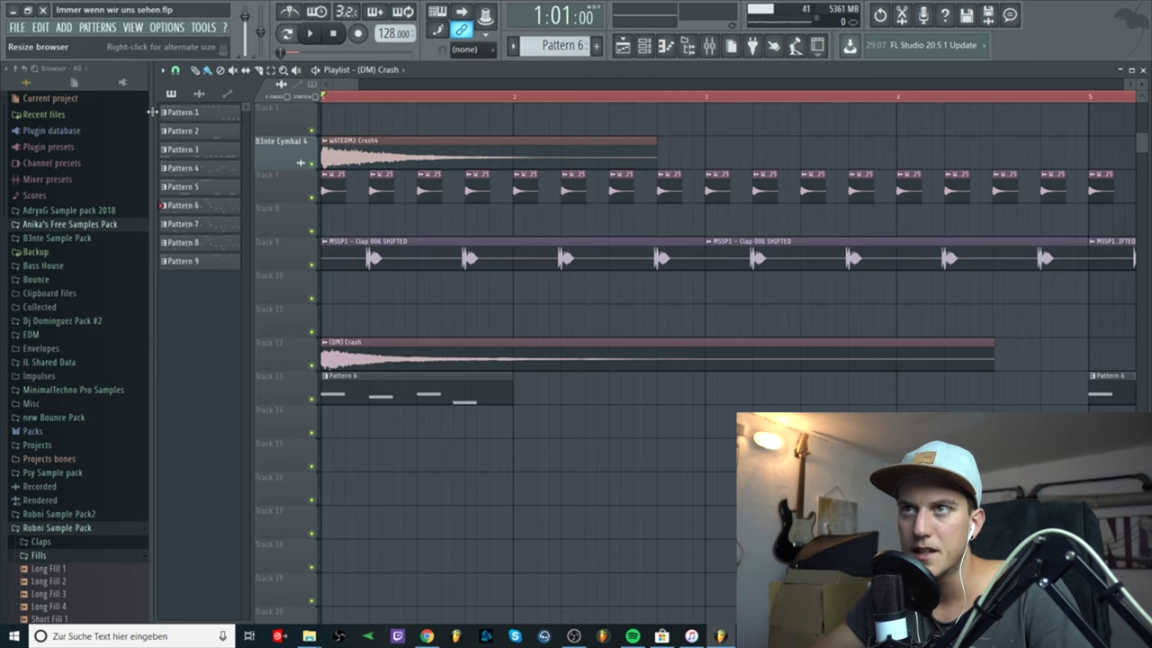
pyautogui.press('space')
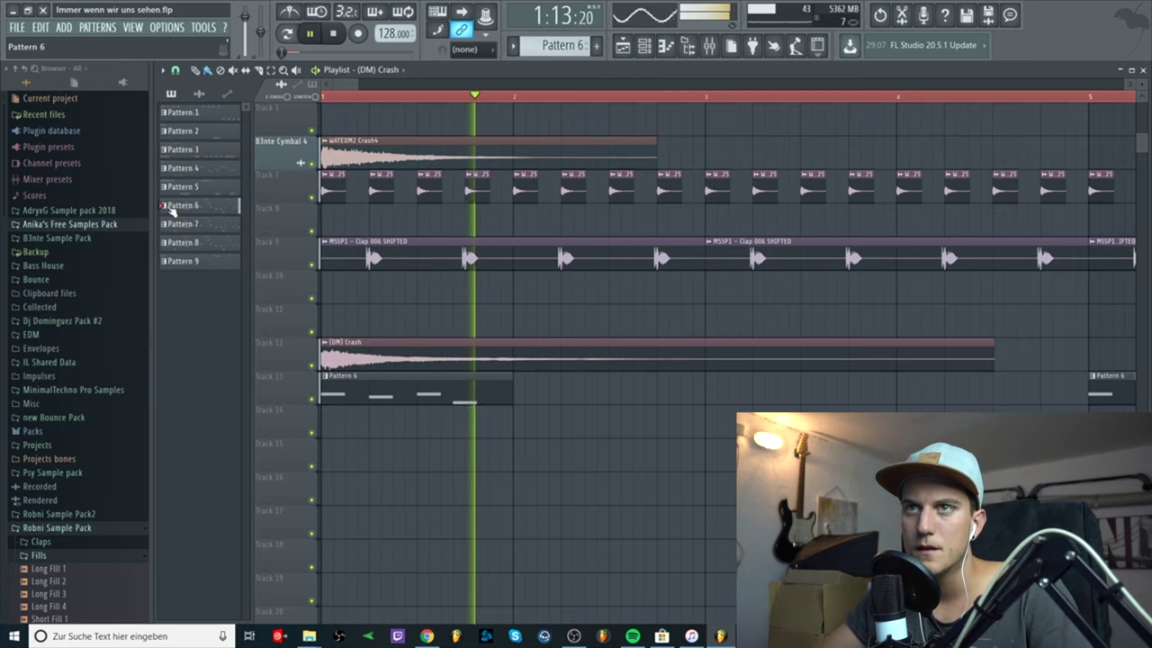
pyautogui.press('space')
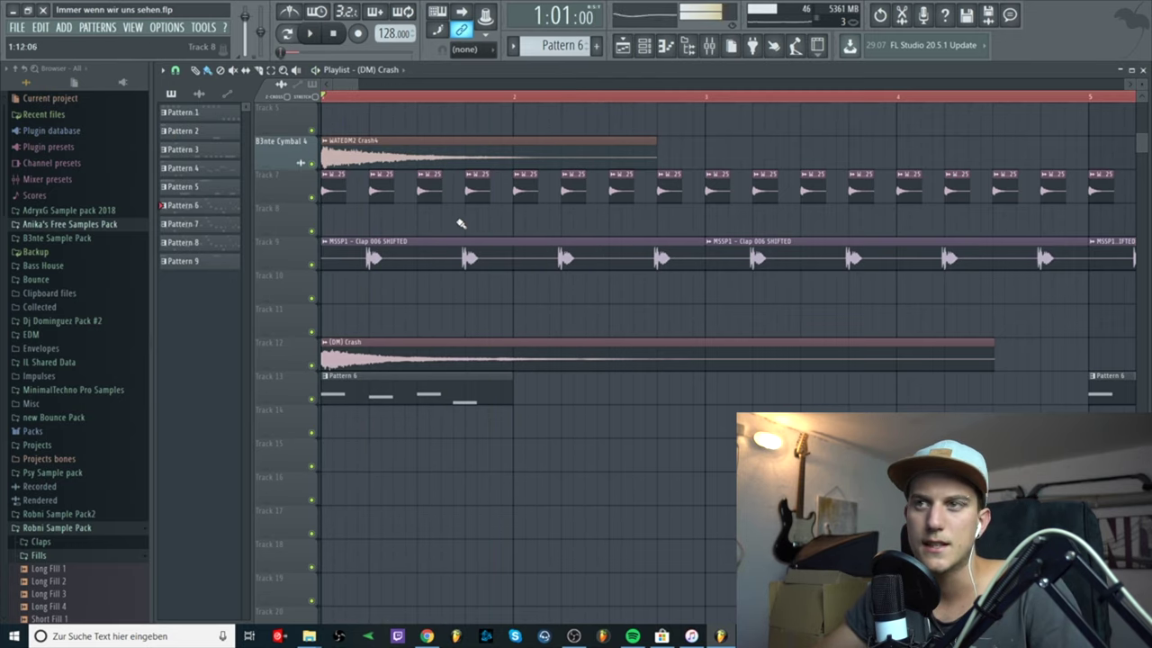
# Step: Inspect the channel settings and waveform of the WA TEDM2 Closed Hihat25 sample on Track 7 and close them
pyautogui.scroll(3, 411, 236)
pyautogui.doubleClick(376, 289)
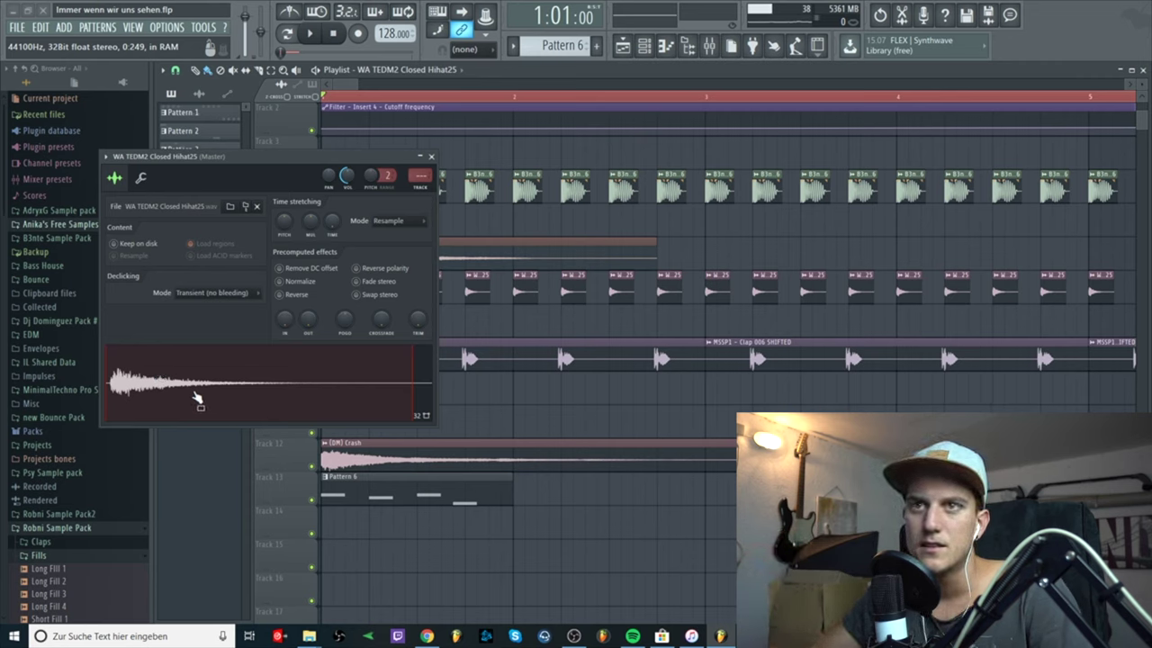
pyautogui.click(432, 157)
pyautogui.scroll(-2, 369, 246)
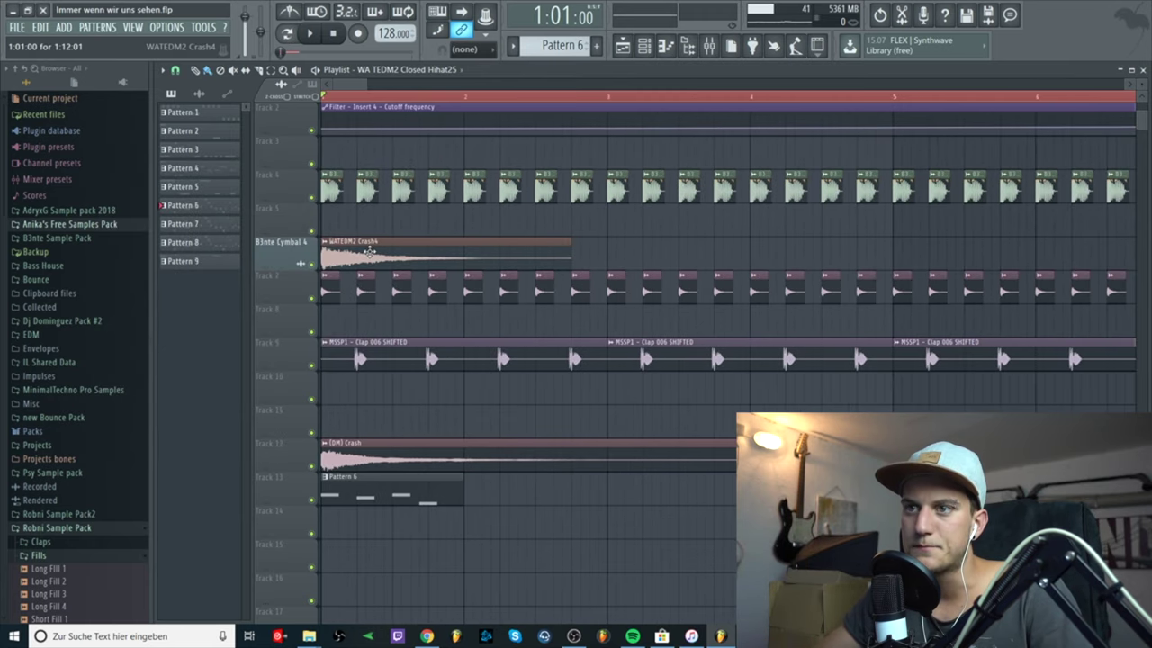
# Step: Examine the notes of Pattern 6 on Track 13 in the Piano roll and return to the playlist
pyautogui.scroll(-5, 373, 398)
pyautogui.doubleClick(436, 181)
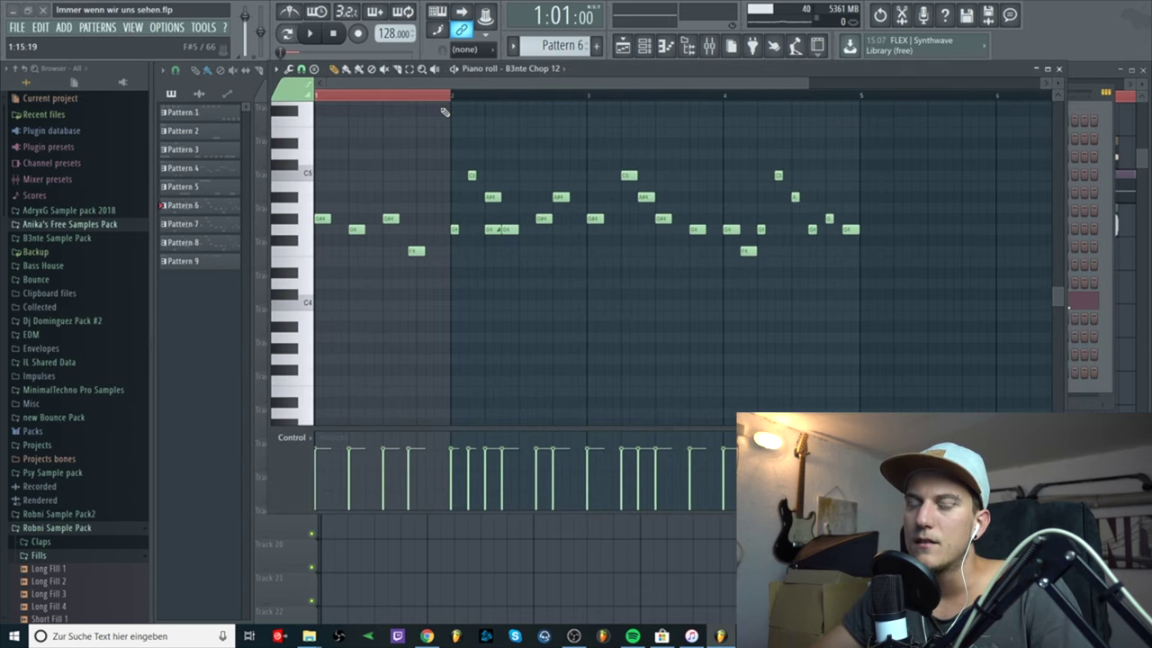
pyautogui.click(1058, 68)
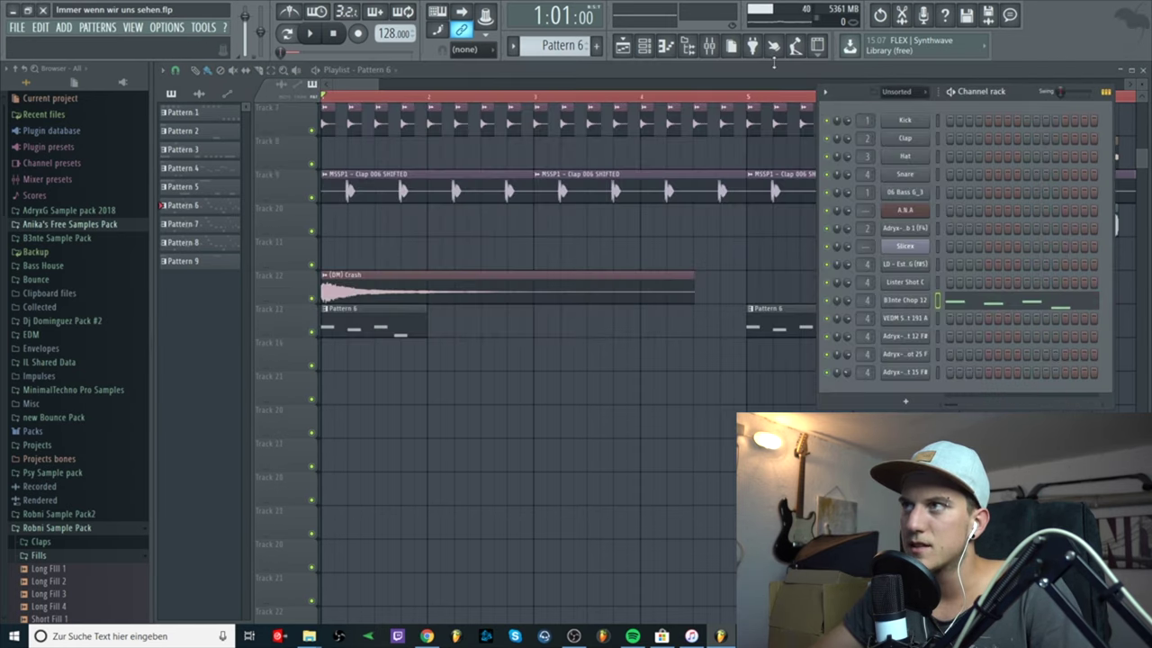
pyautogui.click(778, 95)
# Step: Examine where Pattern 6 is placed around bars 51 to 57 and go back to the intro at bar 1
pyautogui.scroll(-10, 779, 94)
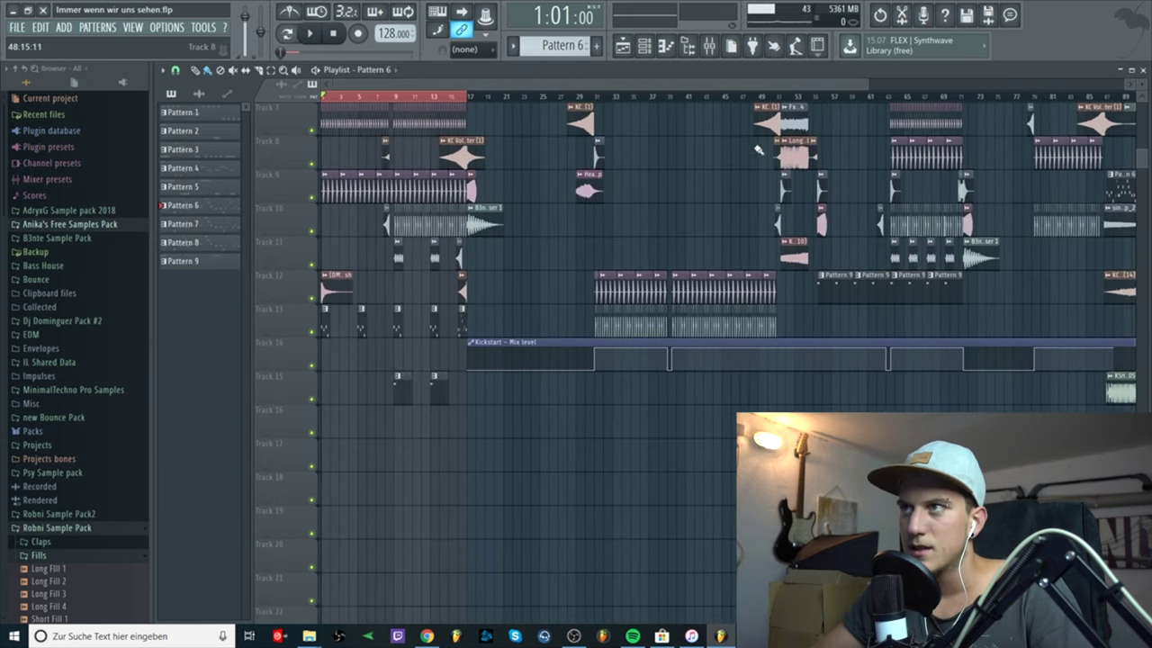
pyautogui.scroll(8, 789, 199)
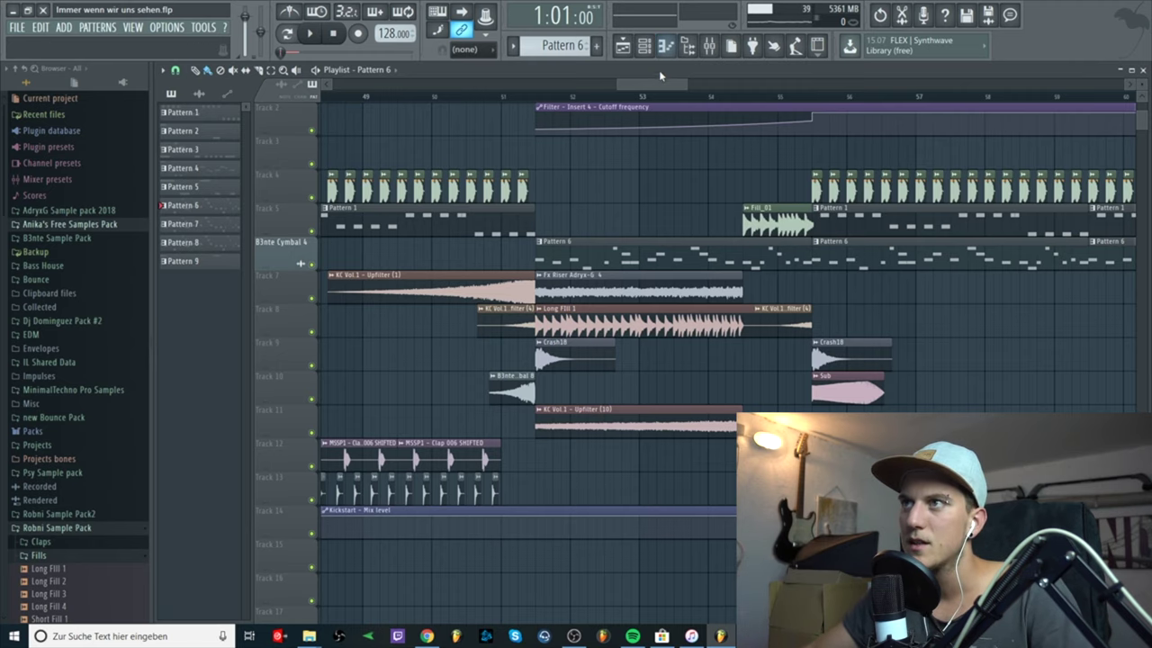
pyautogui.moveTo(656, 88); pyautogui.dragTo(307, 101)
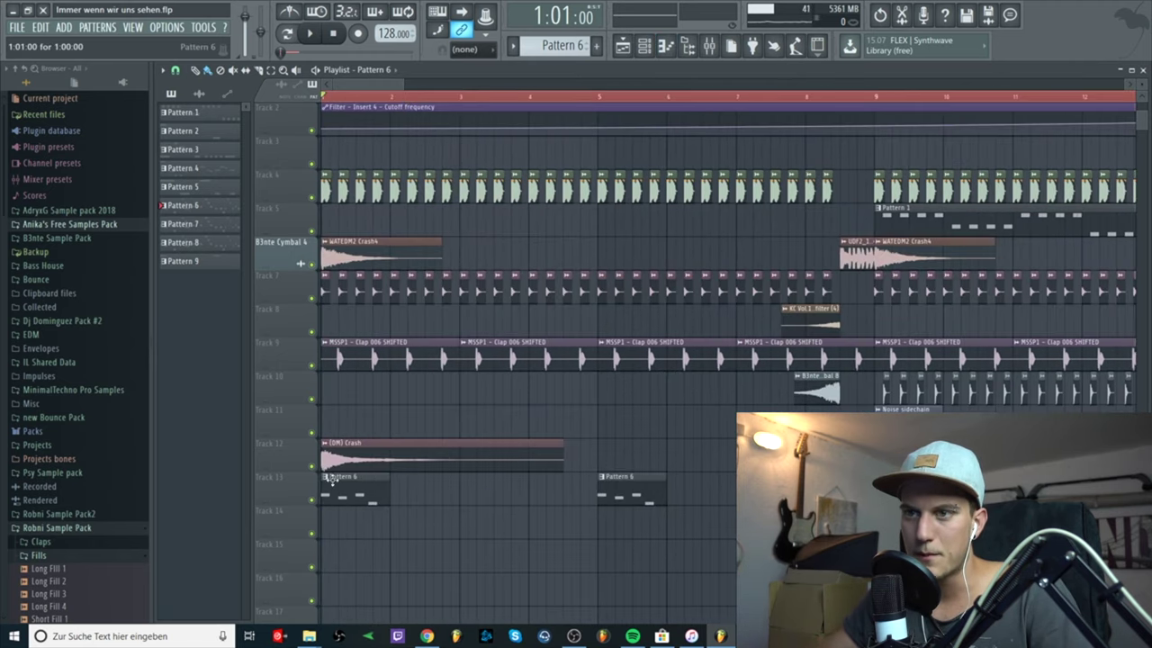
# Step: Solo Track 13, play its first Pattern 6 clip from bar 1 and stop playback
pyautogui.scroll(-3, 326, 468)
pyautogui.keyDown('ctrl'); pyautogui.scroll(4, 393, 442); pyautogui.keyUp('ctrl')
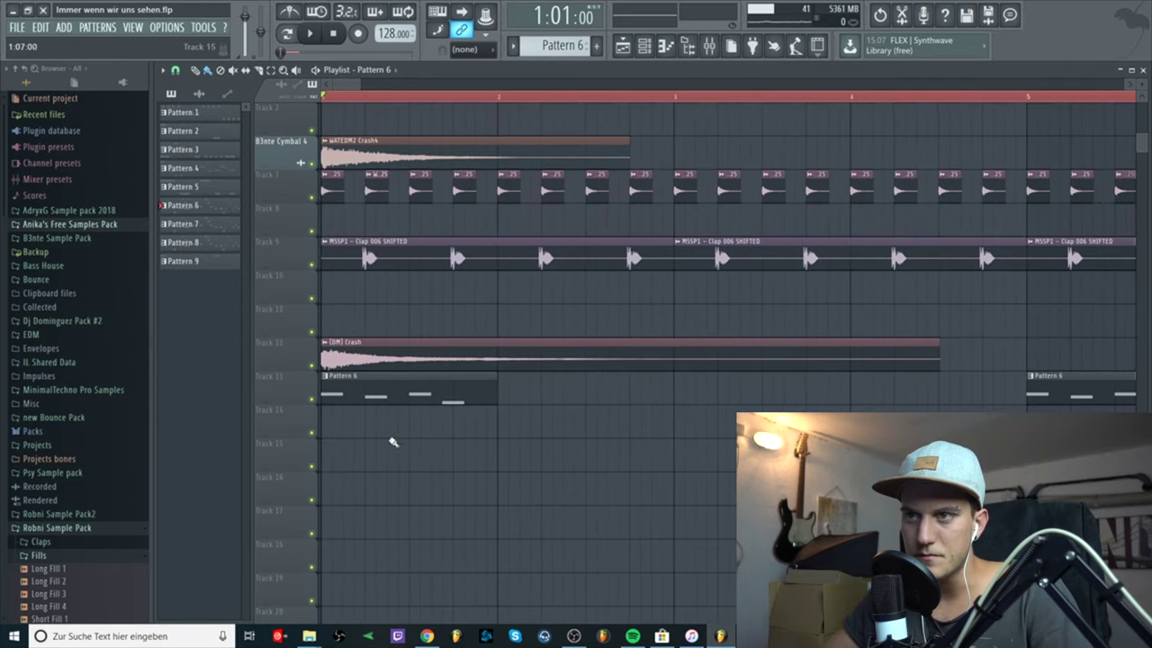
pyautogui.rightClick(316, 402)
pyautogui.rightClick(311, 400)
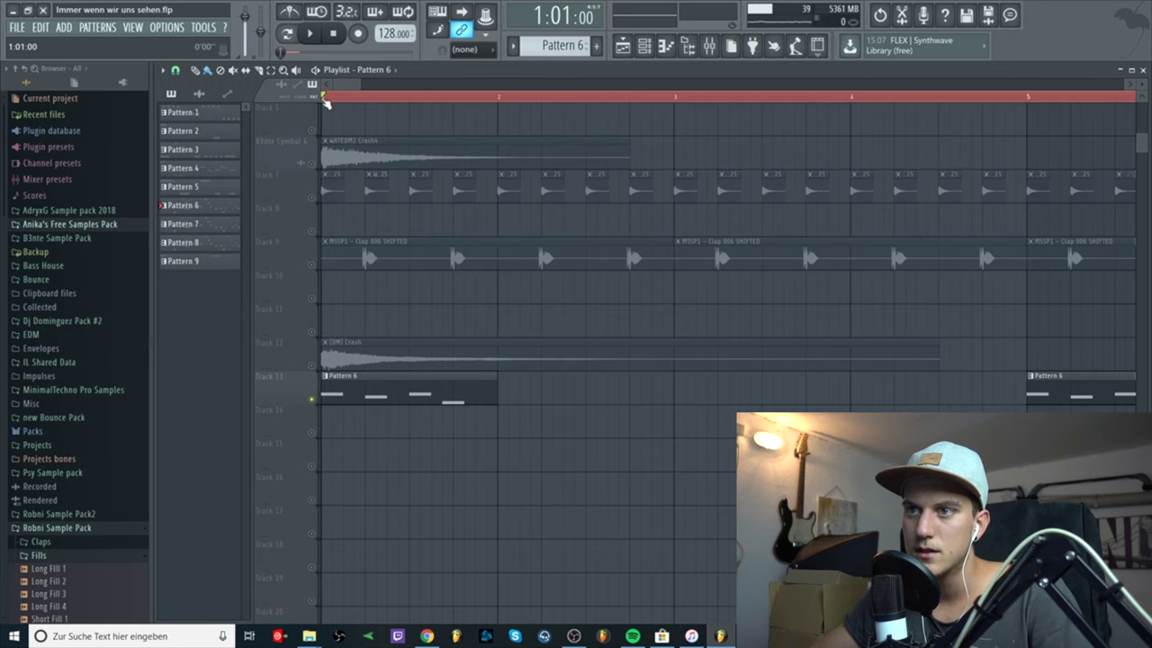
pyautogui.press('space')
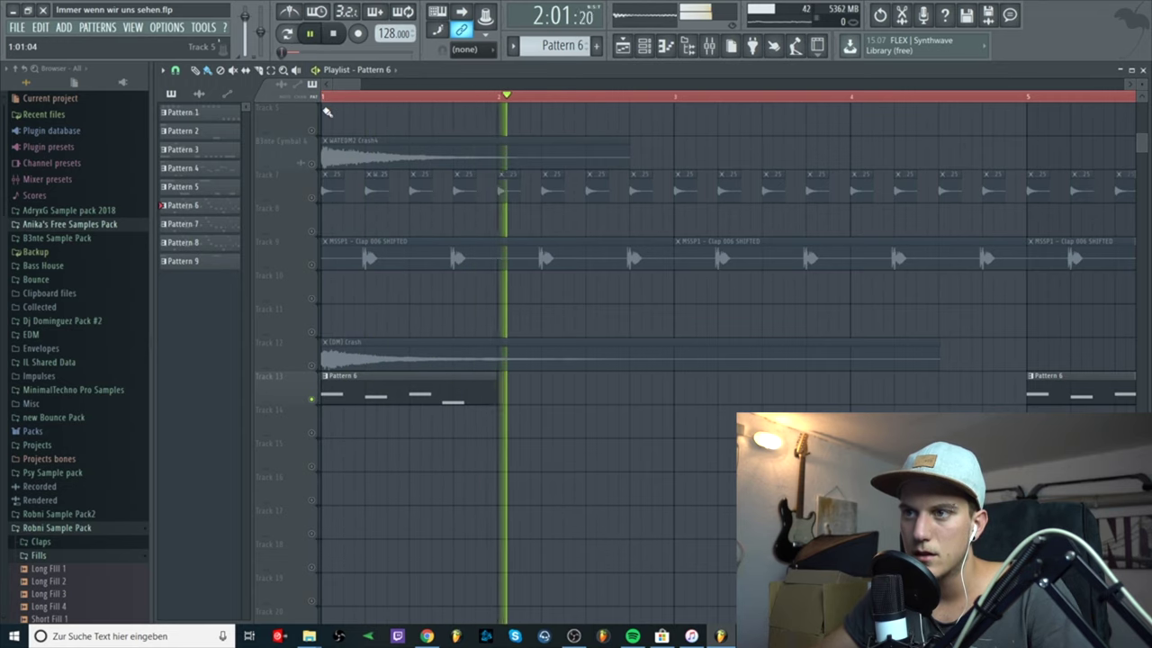
pyautogui.press('space')
# Step: Open Pattern 6 in the Piano roll, clear its time selection, play the full melody and close the editor
pyautogui.doubleClick(372, 376)
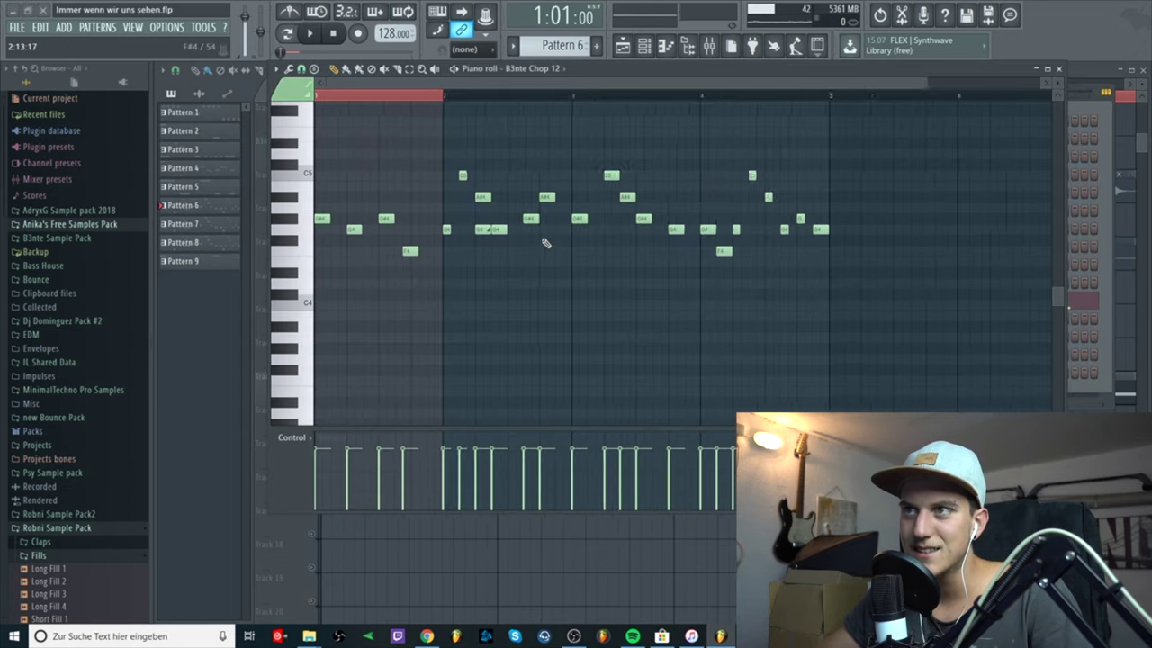
pyautogui.click(406, 97)
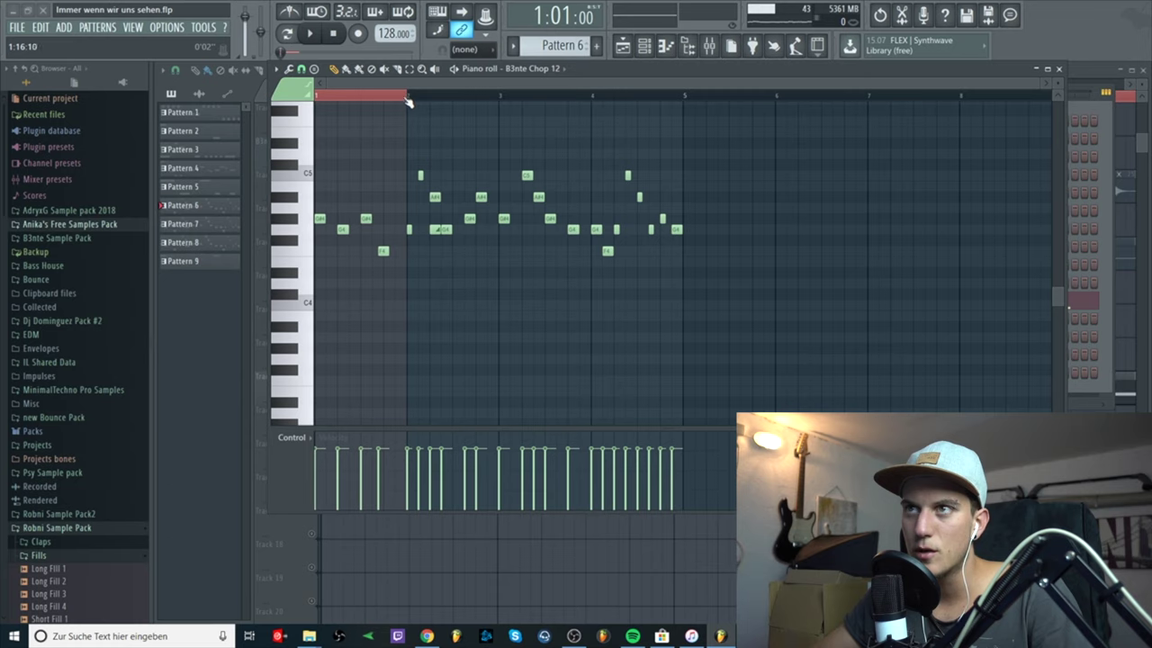
pyautogui.click(454, 70)
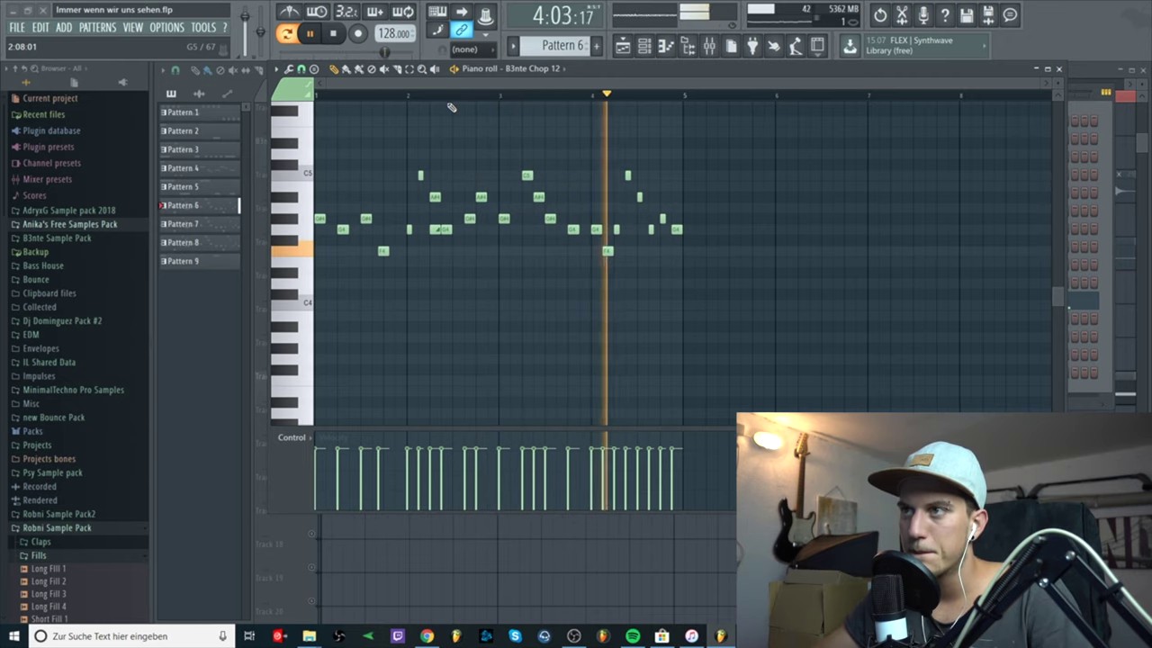
pyautogui.press('space')
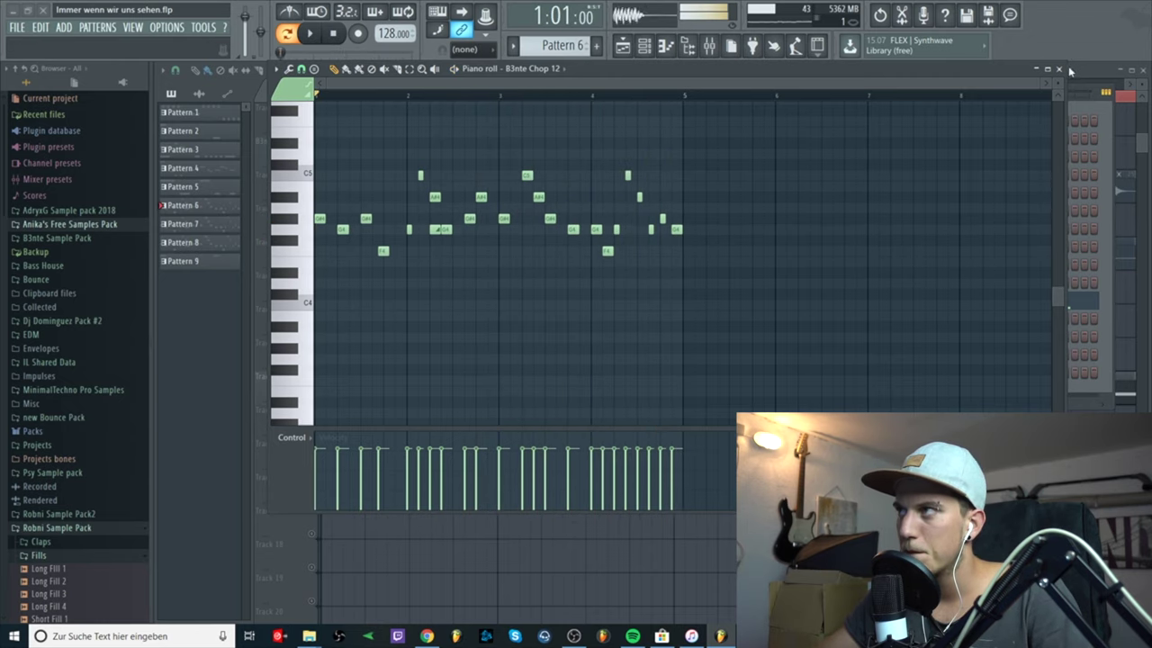
pyautogui.click(1060, 69)
pyautogui.press('F6')
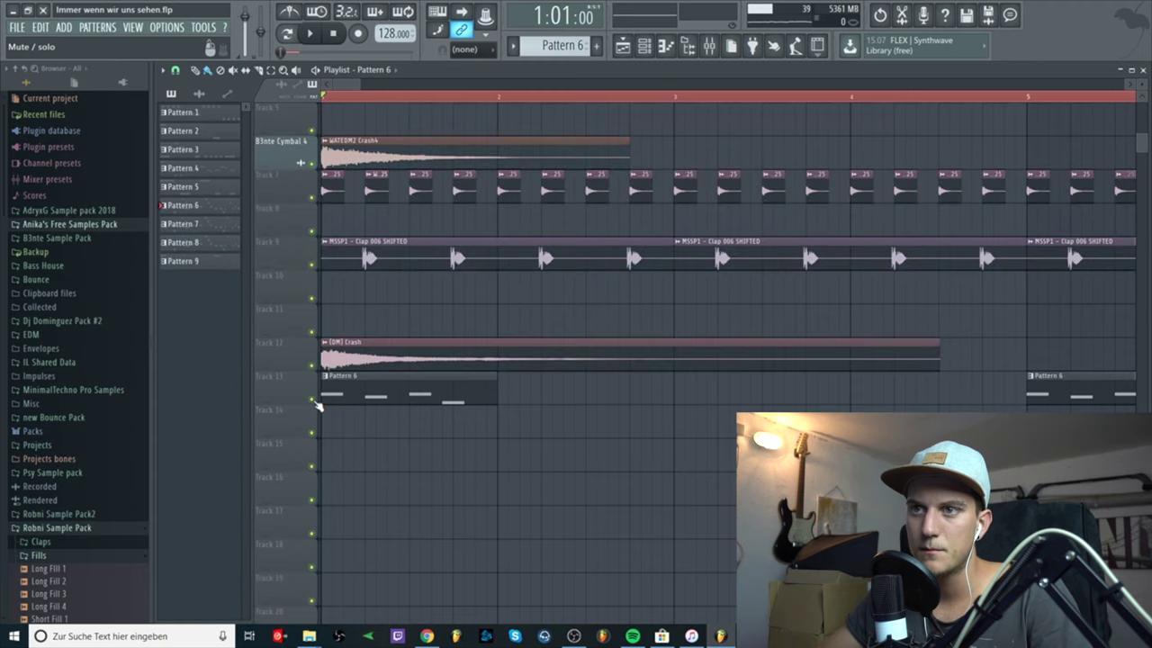
# Step: Unsolo Track 13 and select the intro's time range from bar 1 to bar 5 in the playlist
pyautogui.rightClick(311, 398)
pyautogui.scroll(-3, 360, 369)
pyautogui.scroll(4, 381, 342)
pyautogui.moveTo(326, 97); pyautogui.dragTo(669, 104)
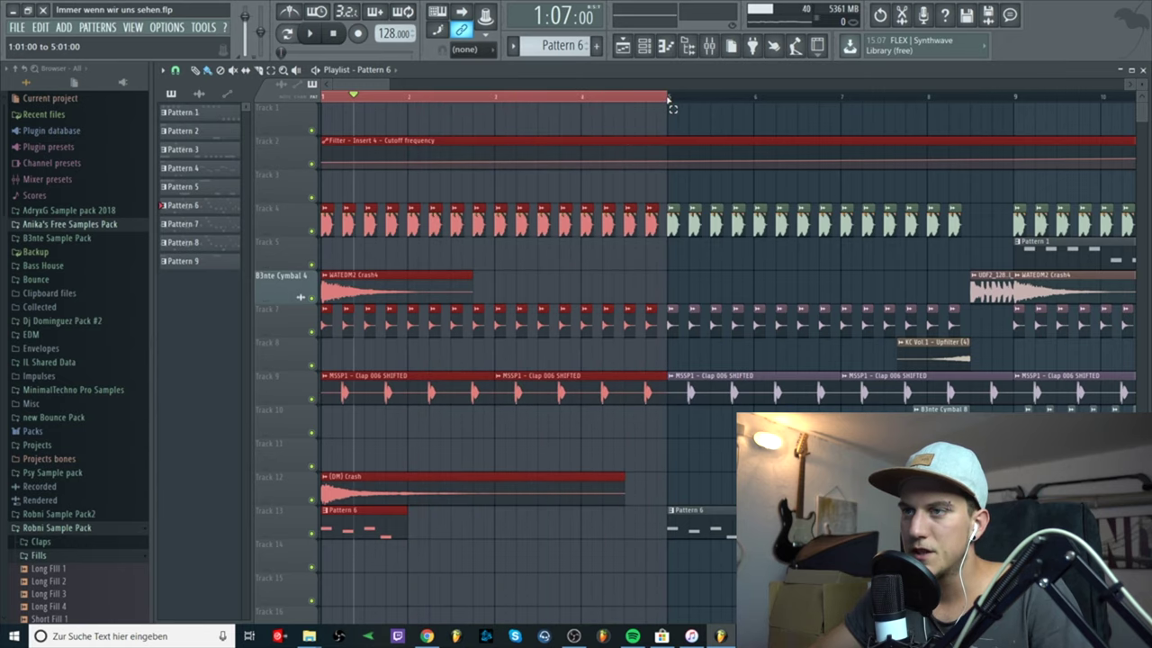
# Step: Examine how Pattern 6 and the other clips are spread across the intro up to bar 17 and deselect the clips
pyautogui.scroll(-2, 348, 517)
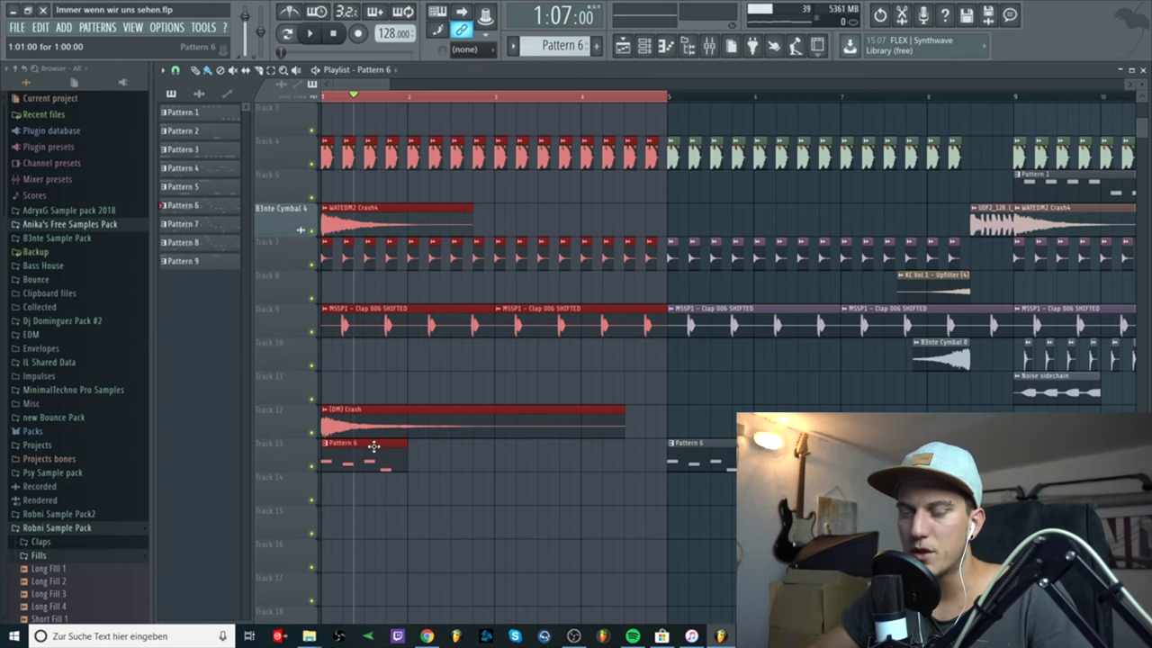
pyautogui.scroll(-3, 741, 99)
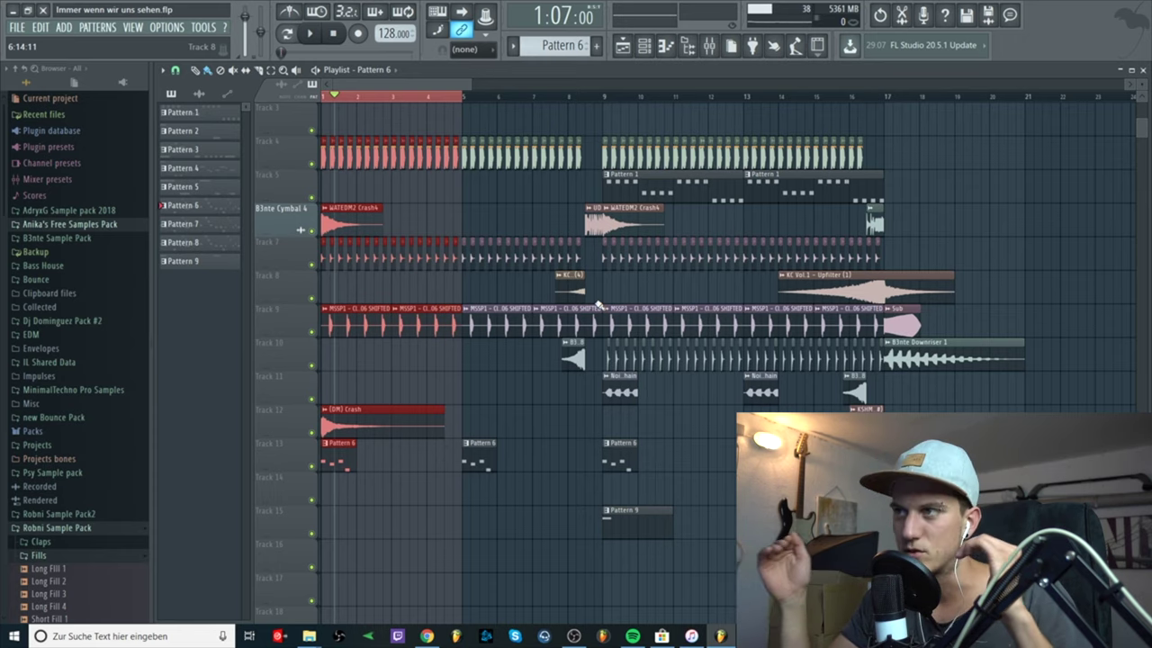
pyautogui.scroll(-3, 477, 375)
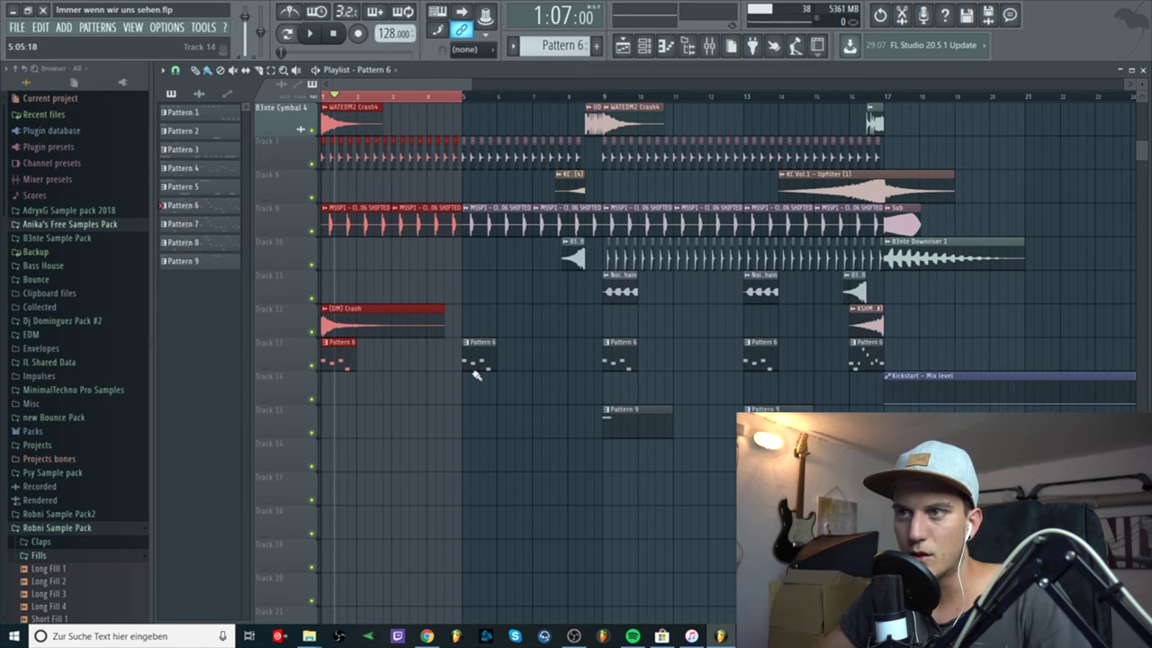
pyautogui.scroll(5, 461, 364)
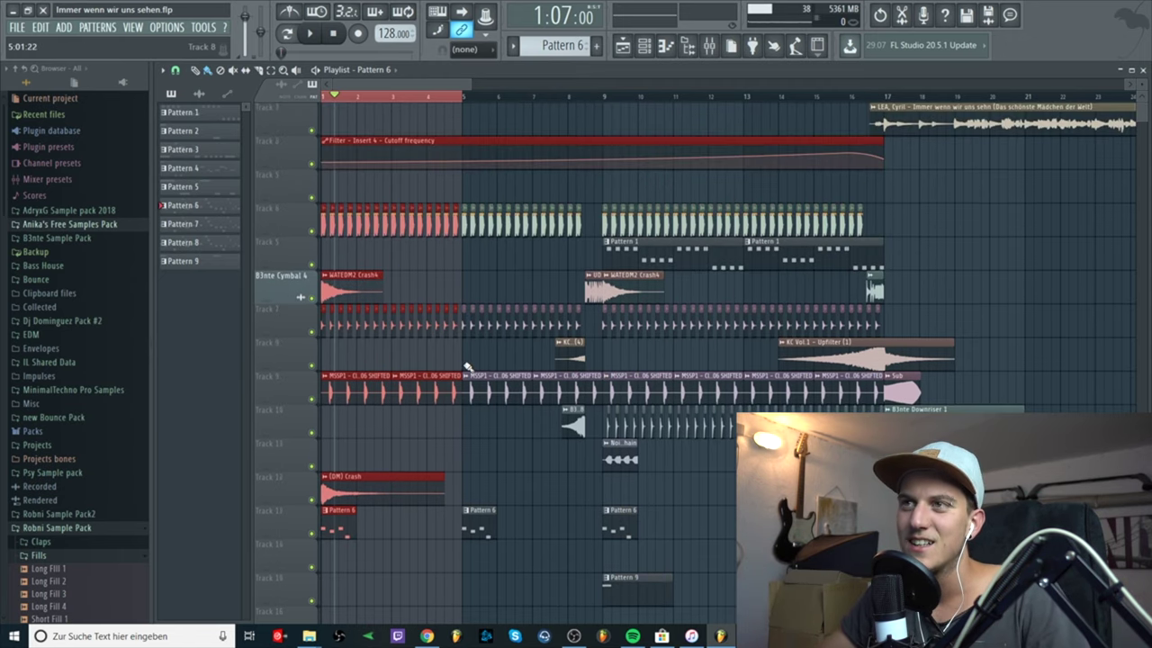
pyautogui.keyDown('ctrl'); pyautogui.scroll(3, 486, 414); pyautogui.keyUp('ctrl')
pyautogui.keyDown('ctrl'); pyautogui.click(492, 429); pyautogui.keyUp('ctrl')
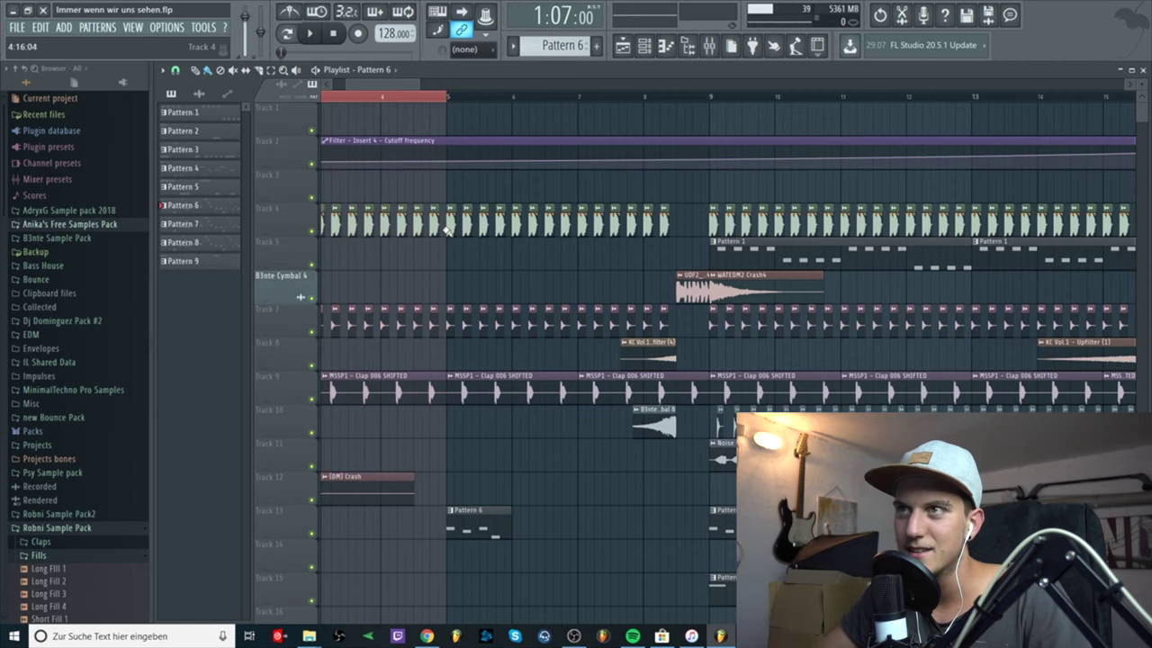
# Step: Play the intro's selected range from bar 1 to bar 5 in the playlist and stop playback
pyautogui.keyDown('ctrl'); pyautogui.scroll(-4, 447, 231); pyautogui.keyUp('ctrl')
pyautogui.keyDown('ctrl'); pyautogui.scroll(4, 363, 204); pyautogui.keyUp('ctrl')
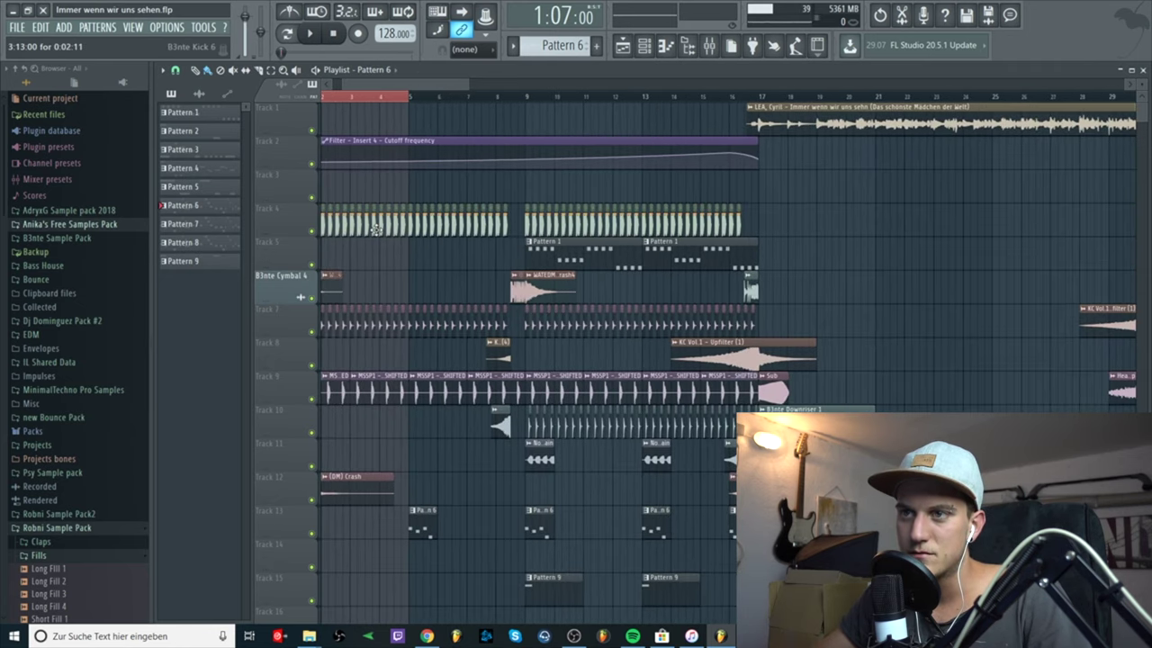
pyautogui.moveTo(412, 85); pyautogui.dragTo(358, 82)
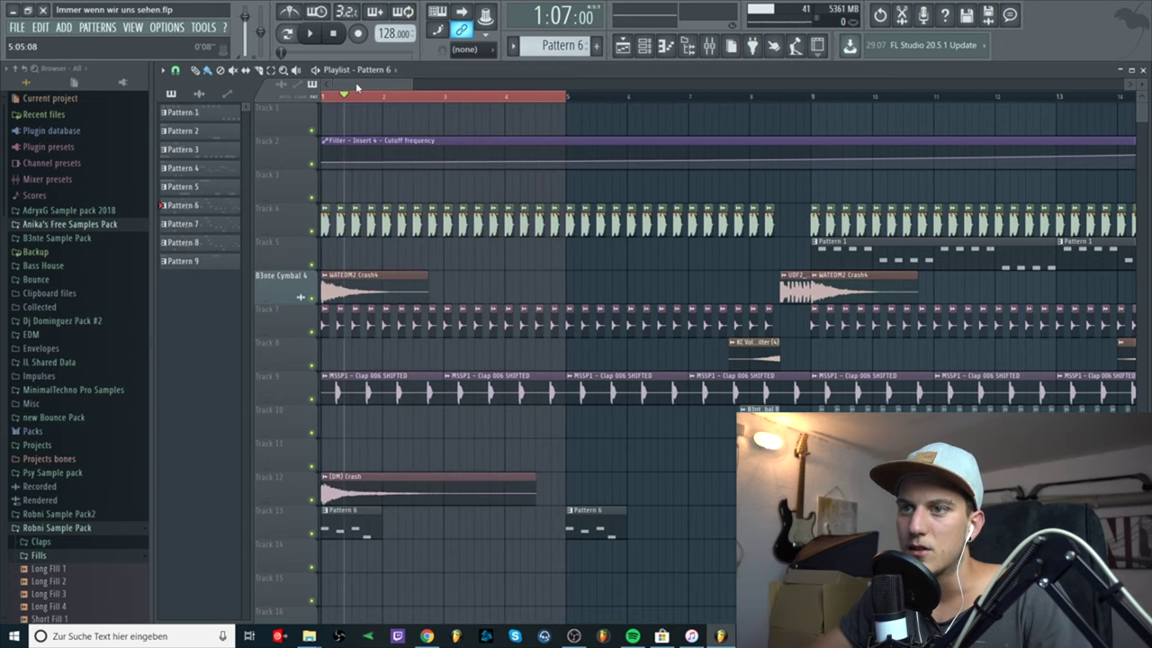
pyautogui.scroll(-2, 414, 258)
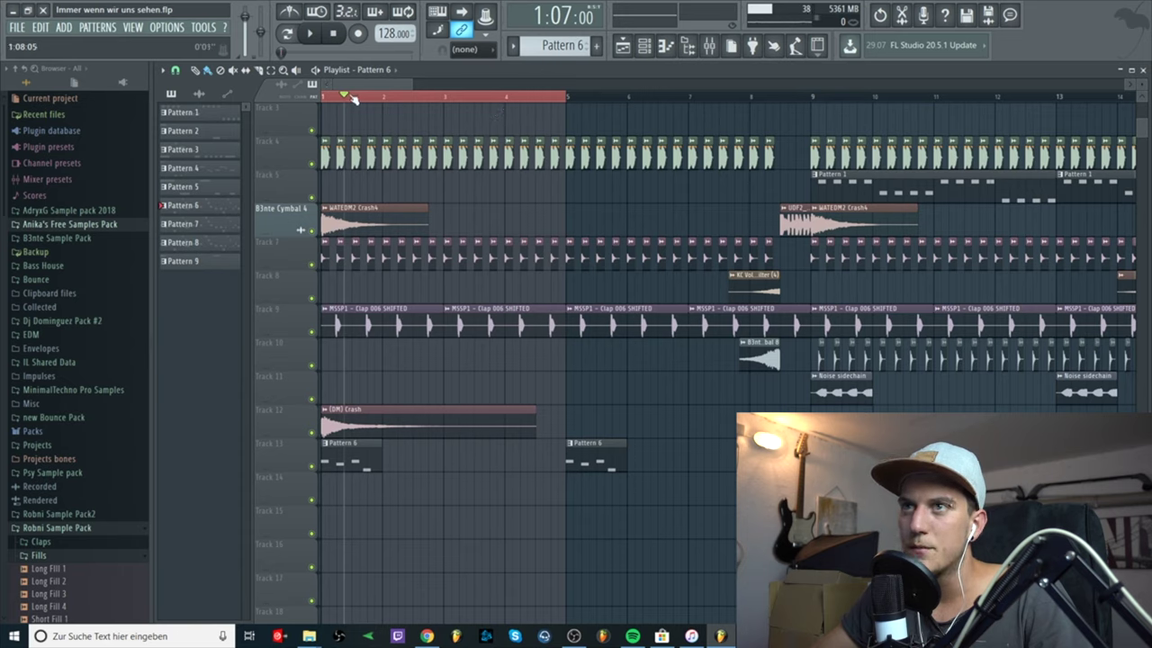
pyautogui.press('space')
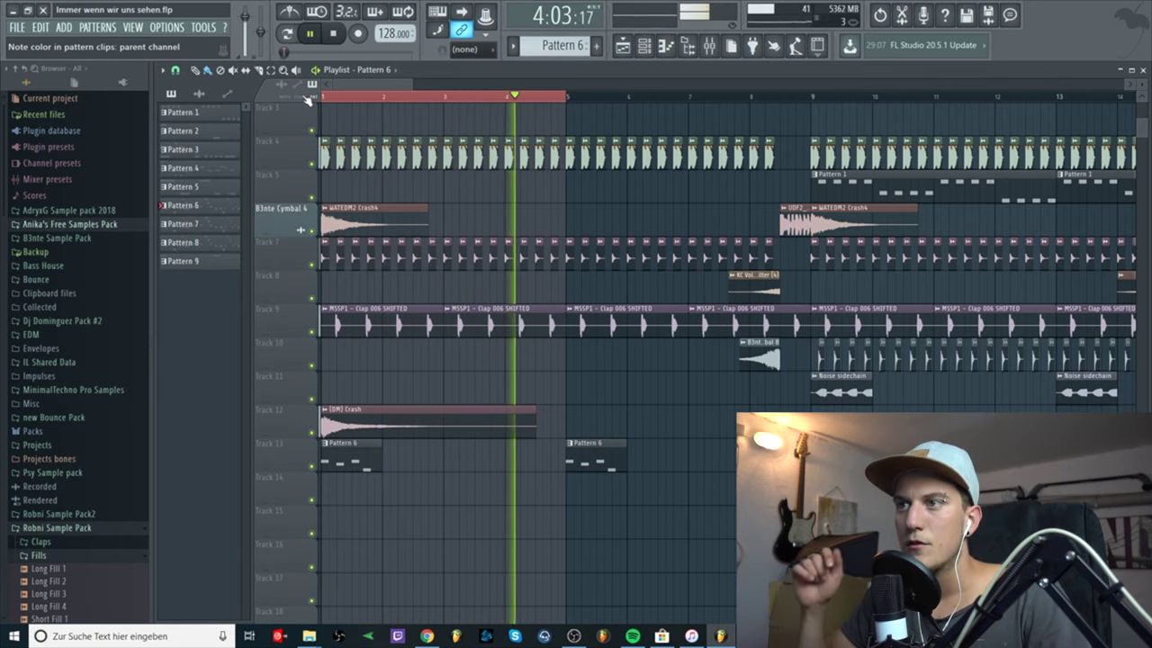
pyautogui.press('space')
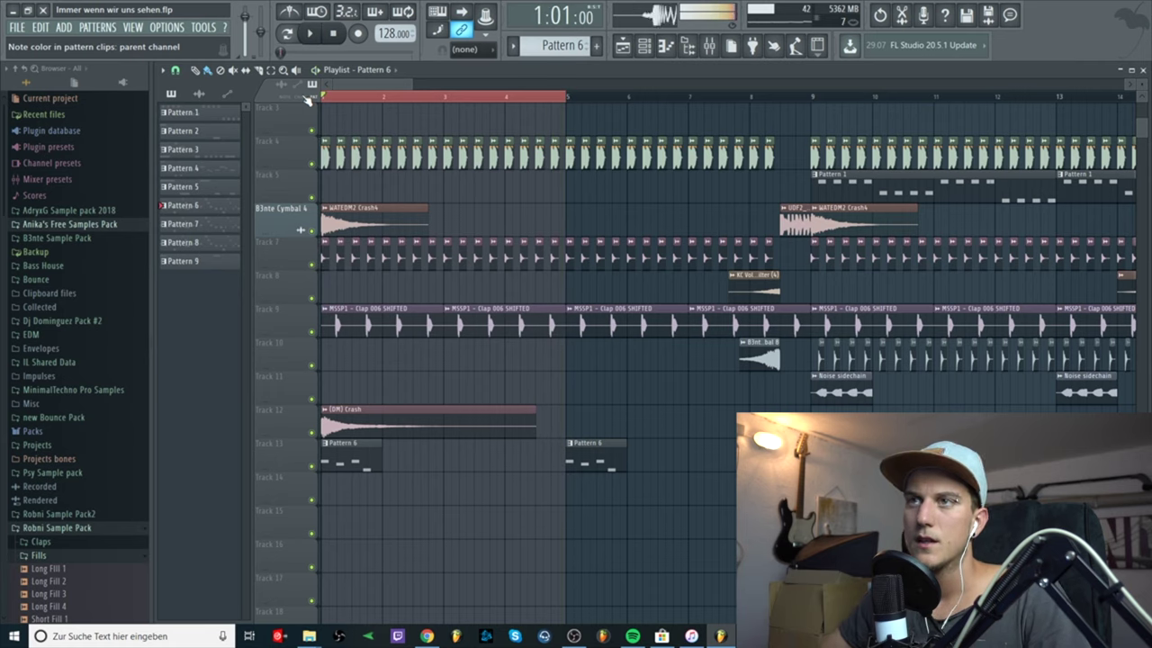
# Step: Extend the playlist time selection to bar 9, play it from bar 1, stop playback and clear the selection
pyautogui.moveTo(567, 99); pyautogui.dragTo(808, 99)
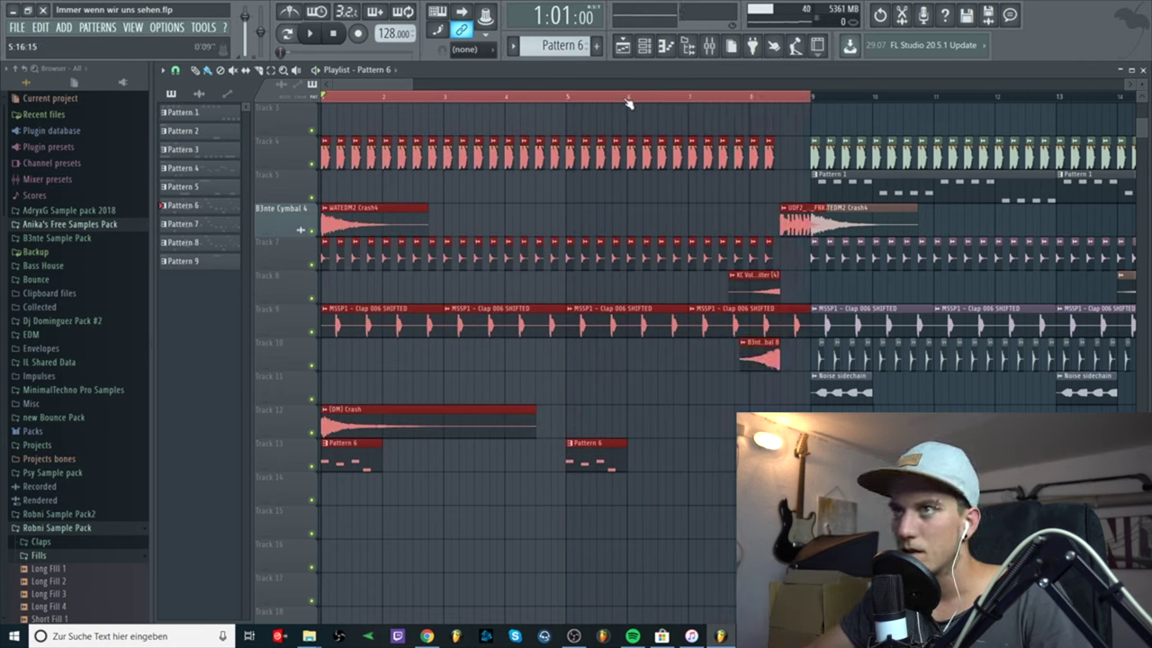
pyautogui.click(560, 96)
pyautogui.click(570, 96)
pyautogui.press('space')
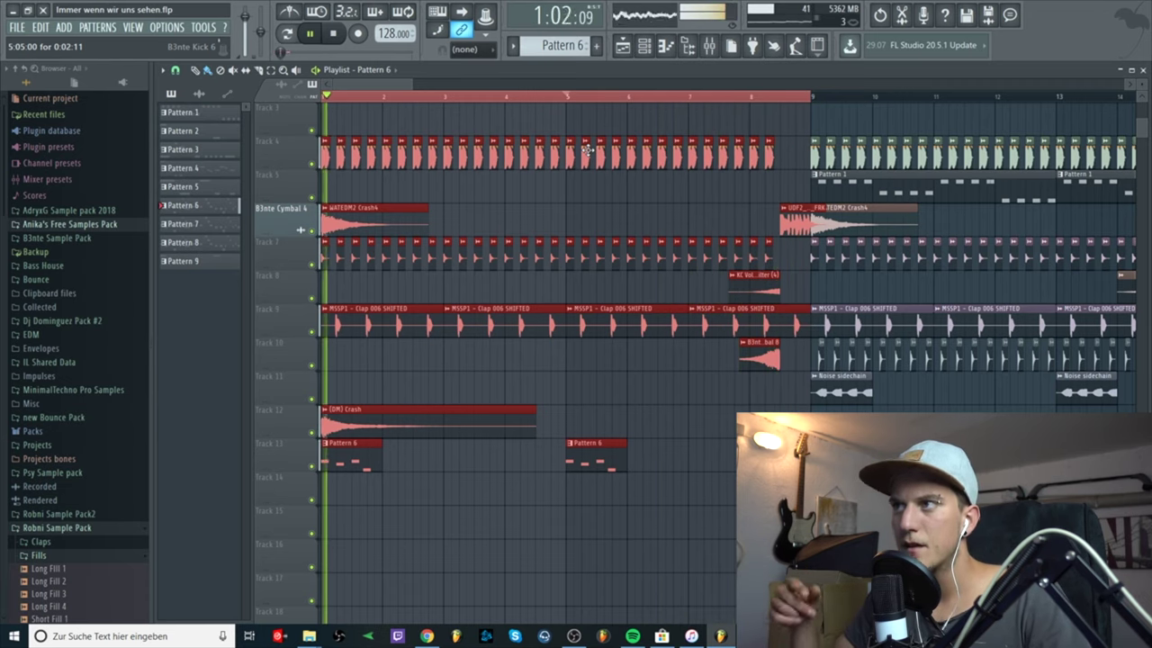
pyautogui.press('space')
pyautogui.doubleClick(624, 96)
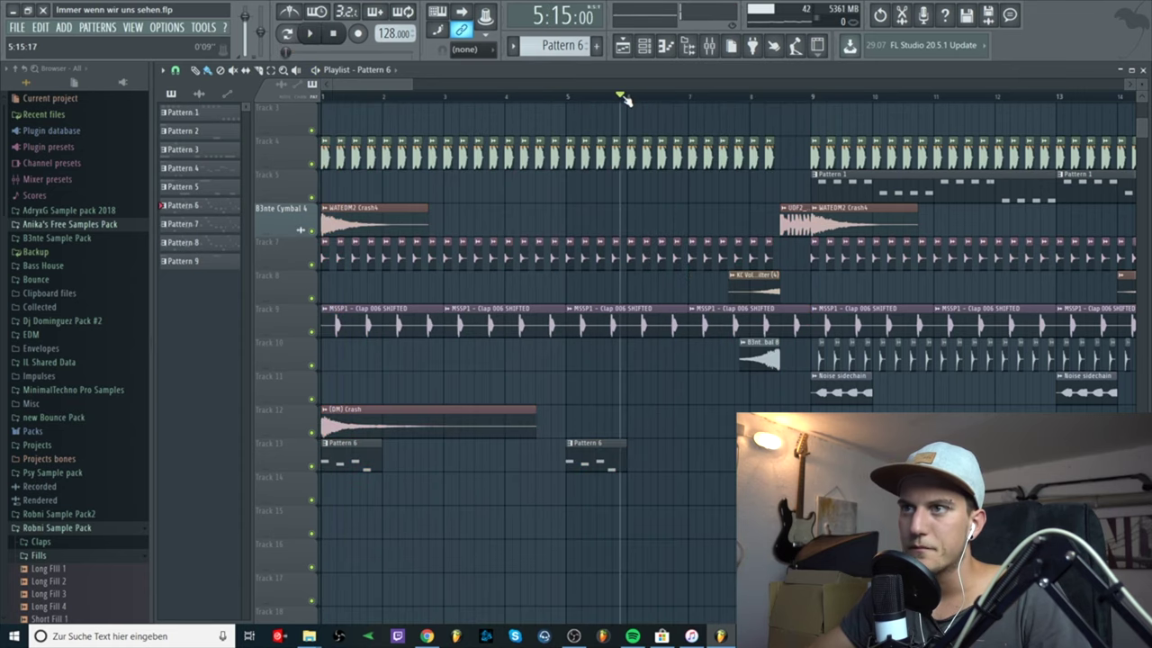
# Step: Open the MSSP1 - Clap 006 SHIFTED sample on Track 9, audition its waveform and close its settings
pyautogui.doubleClick(353, 317)
pyautogui.click(222, 273)
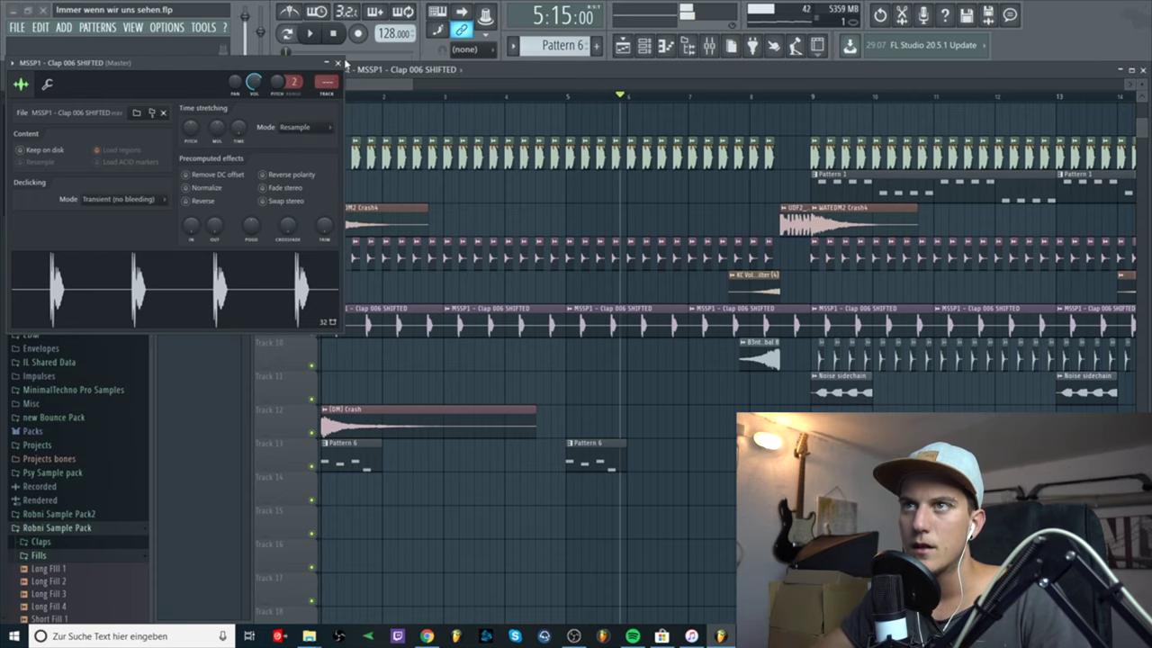
pyautogui.click(338, 63)
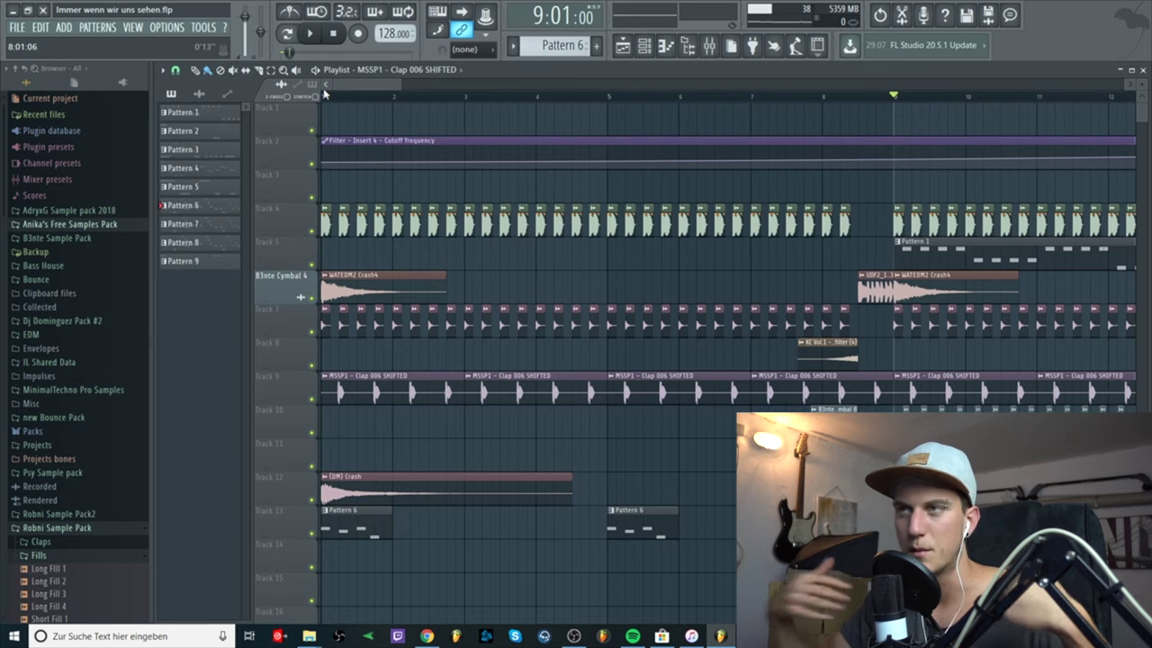
# Step: Place the playhead at bar 9, inspect the B3nte Cymbal 9 and Noise sidechain samples starting there, and close their settings
pyautogui.click(536, 96)
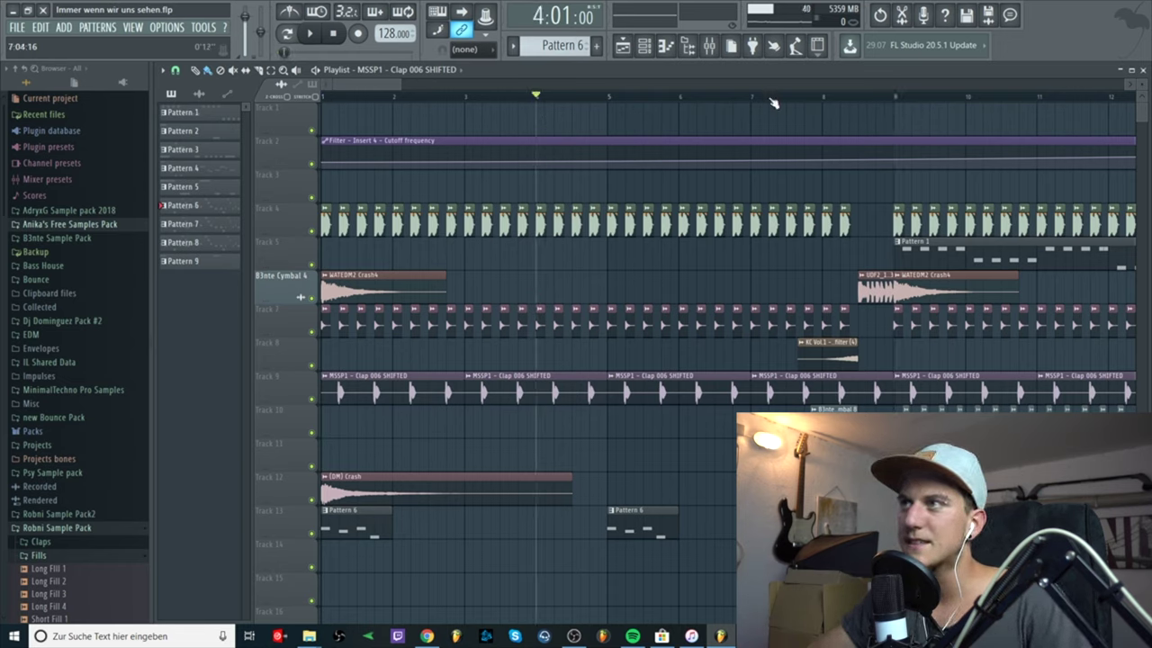
pyautogui.click(823, 96)
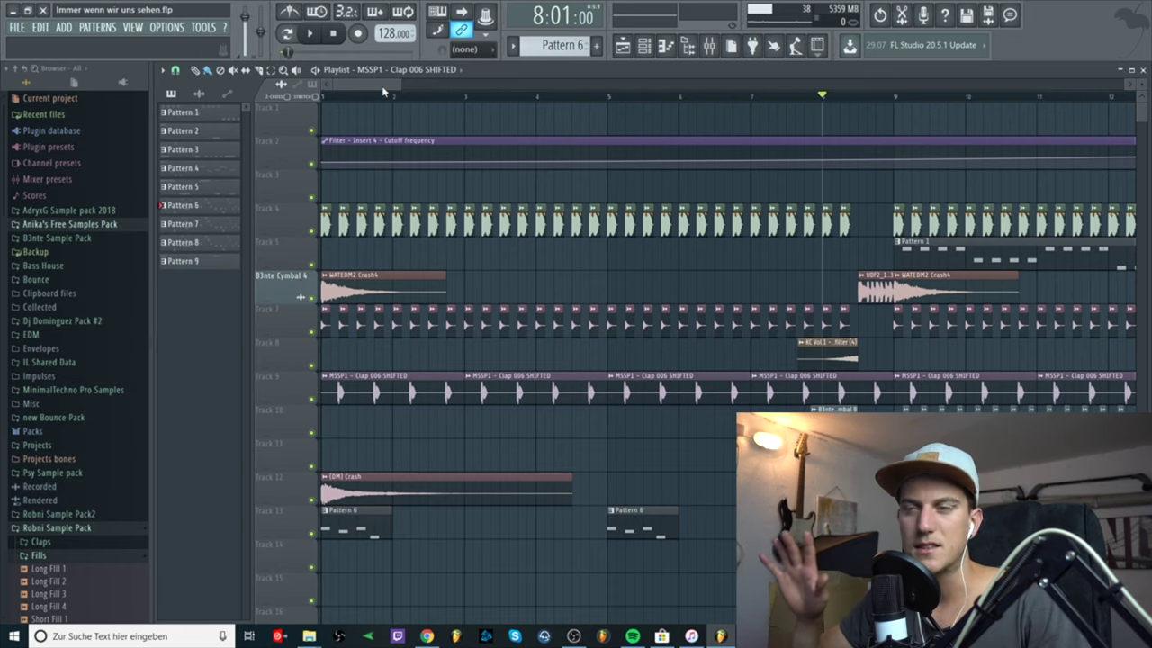
pyautogui.moveTo(382, 86); pyautogui.dragTo(416, 87)
pyautogui.click(507, 98)
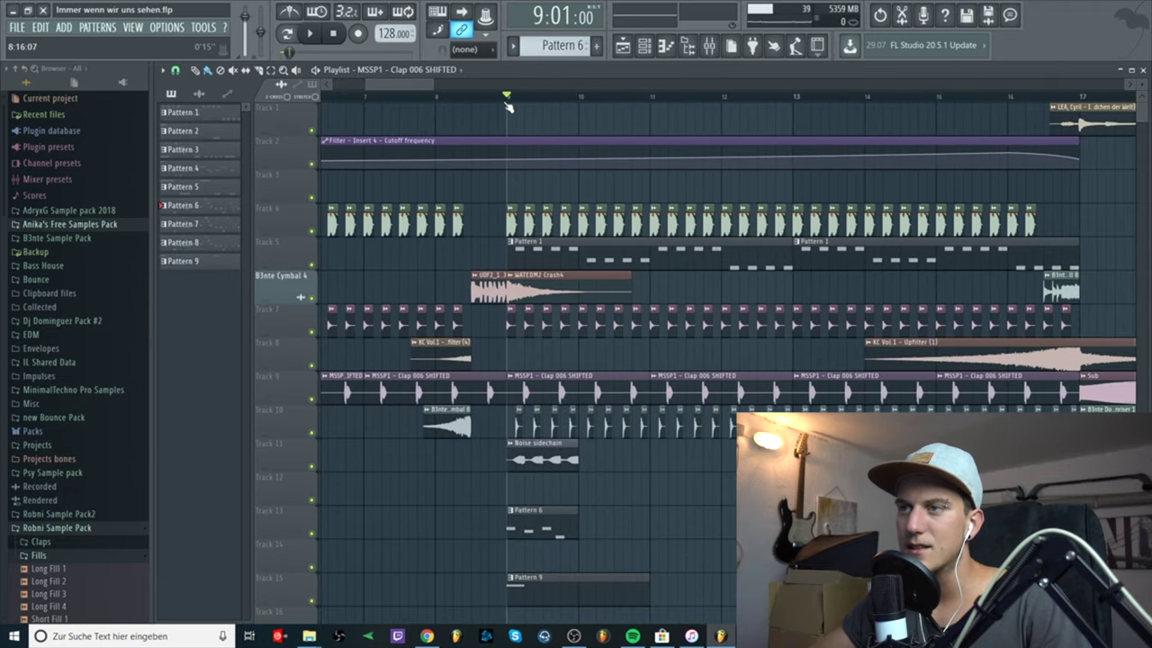
pyautogui.doubleClick(534, 423)
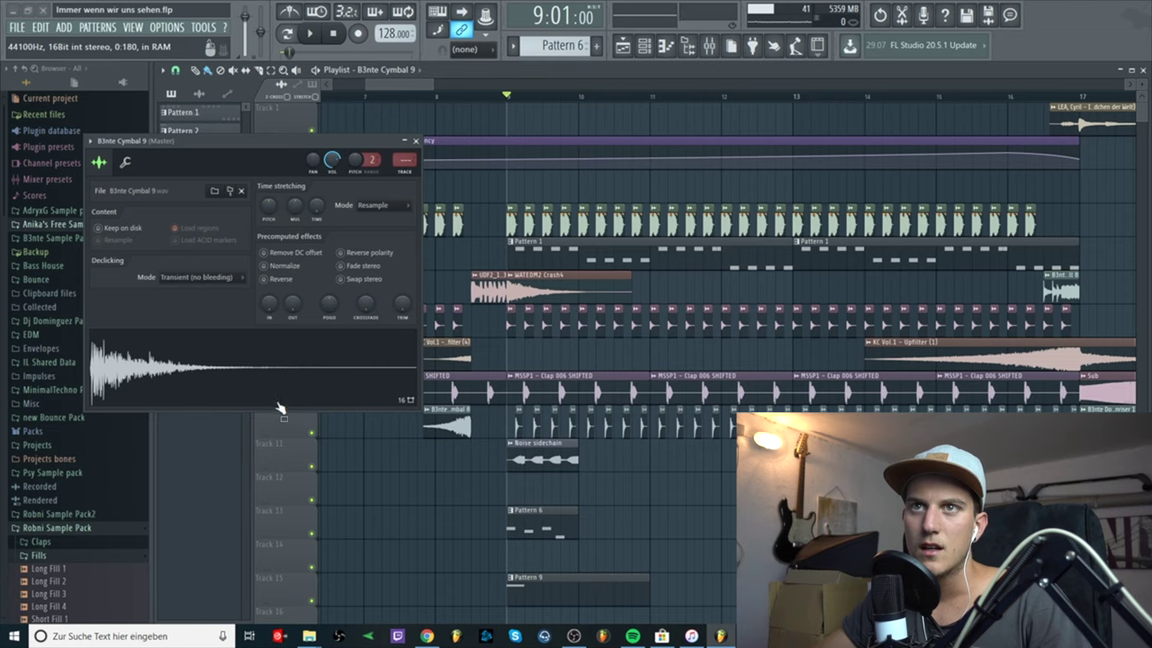
pyautogui.click(415, 141)
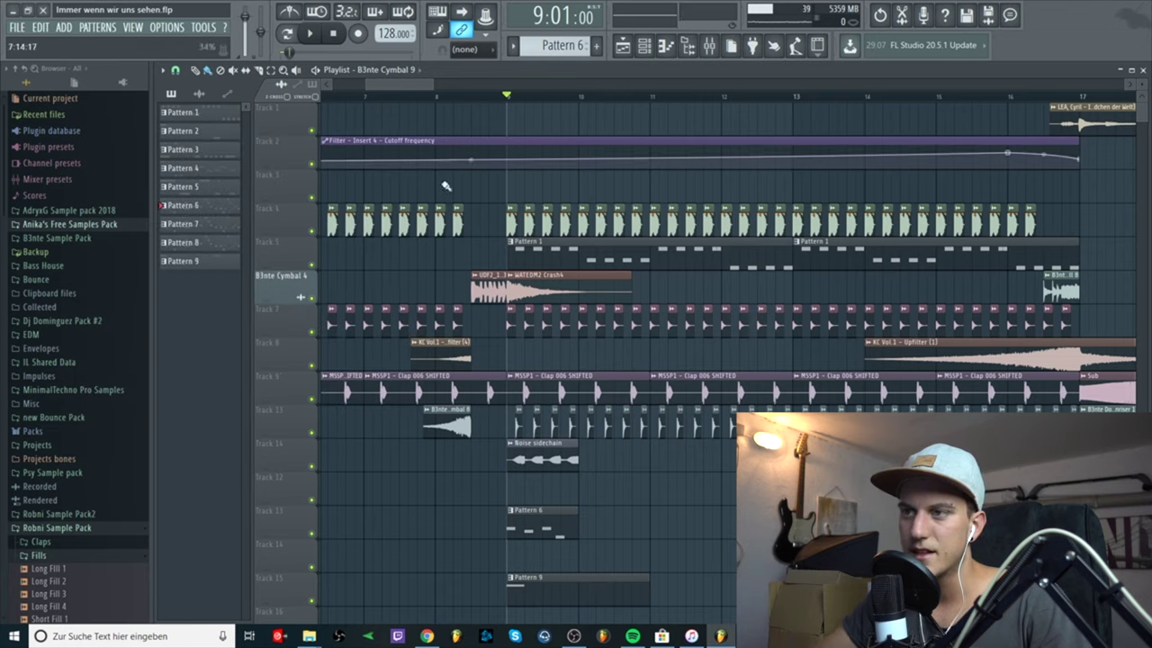
pyautogui.doubleClick(531, 454)
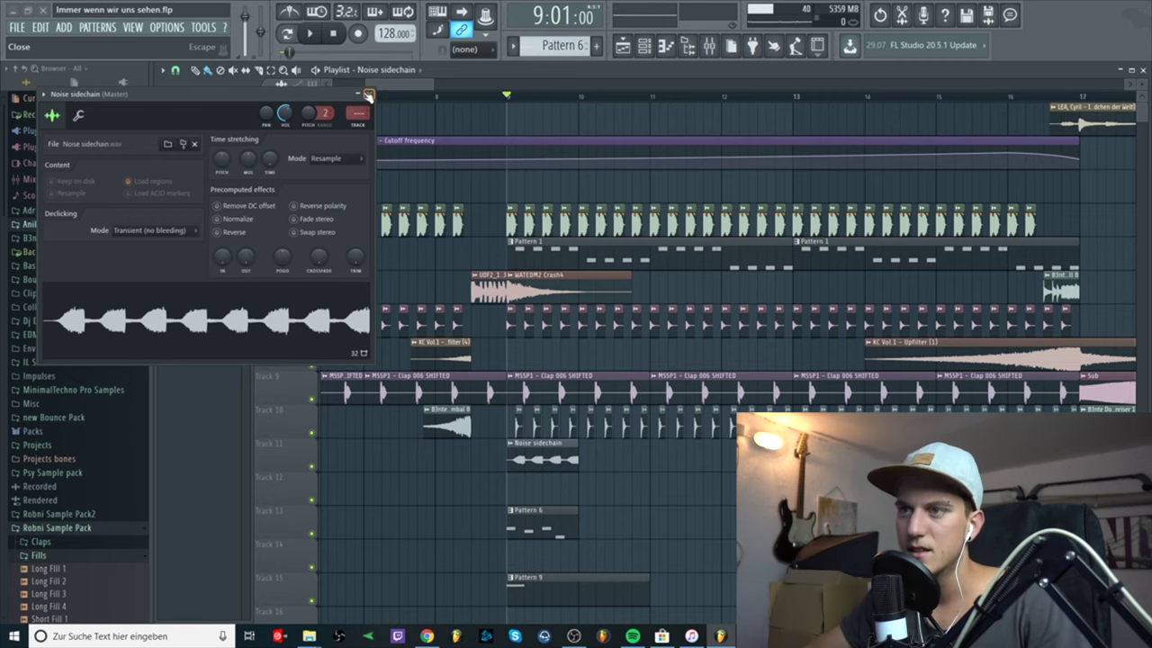
pyautogui.click(368, 94)
# Step: Open the bar 9 Pattern 6 clip in the Piano roll, play its melody, close the editor and stop playback
pyautogui.doubleClick(558, 536)
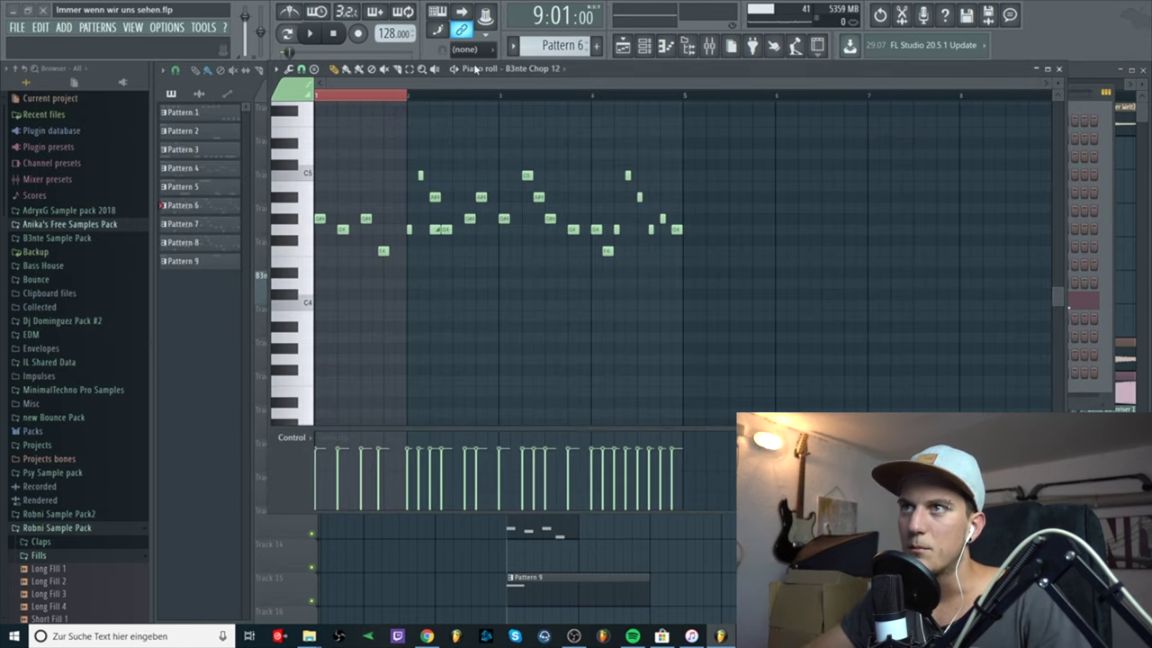
pyautogui.press('space')
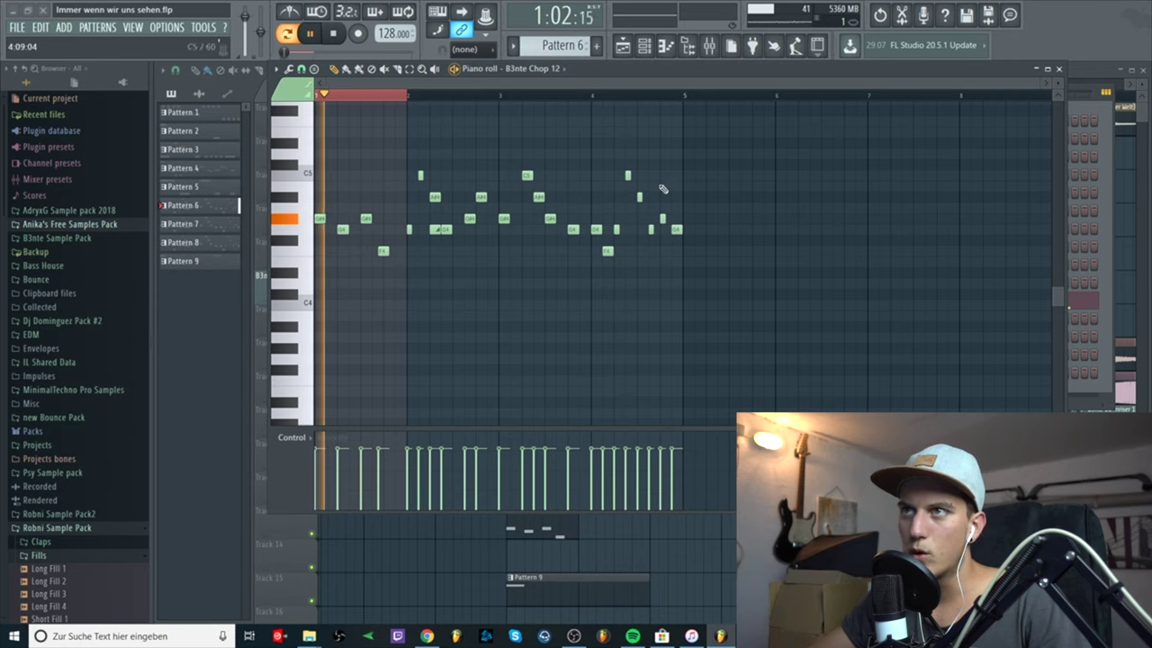
pyautogui.click(1059, 70)
pyautogui.press('space')
# Step: Open Pattern 9 on Track 15 in the Piano roll, play its stab notes and return to the playlist in song mode
pyautogui.scroll(-3, 630, 428)
pyautogui.doubleClick(549, 482)
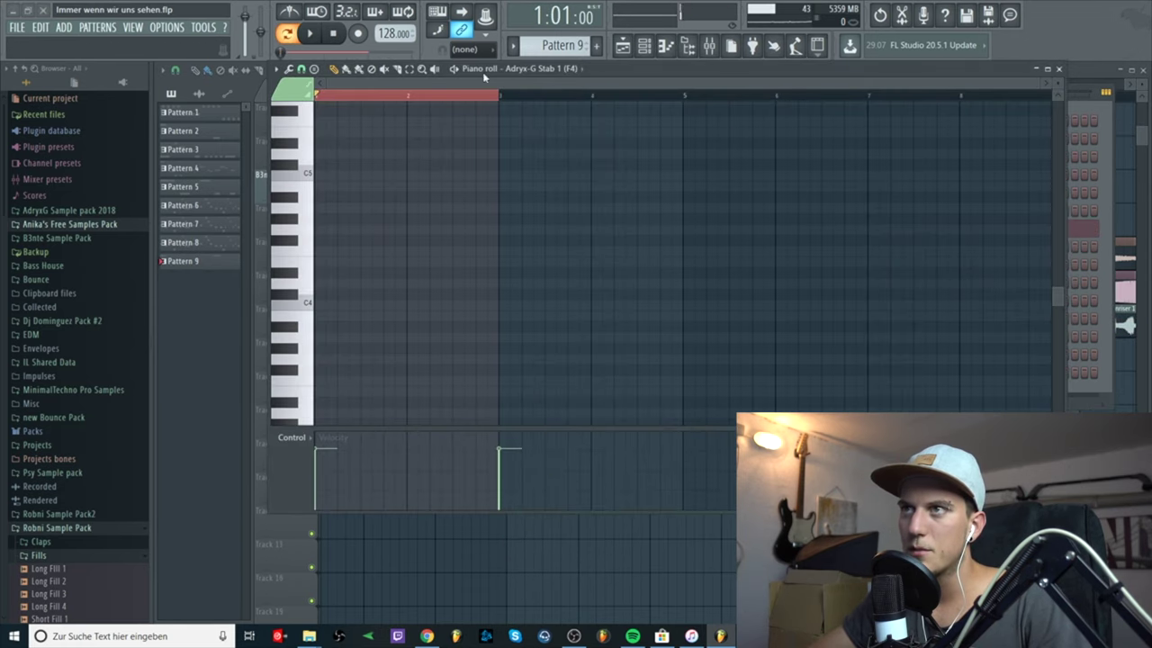
pyautogui.press('space')
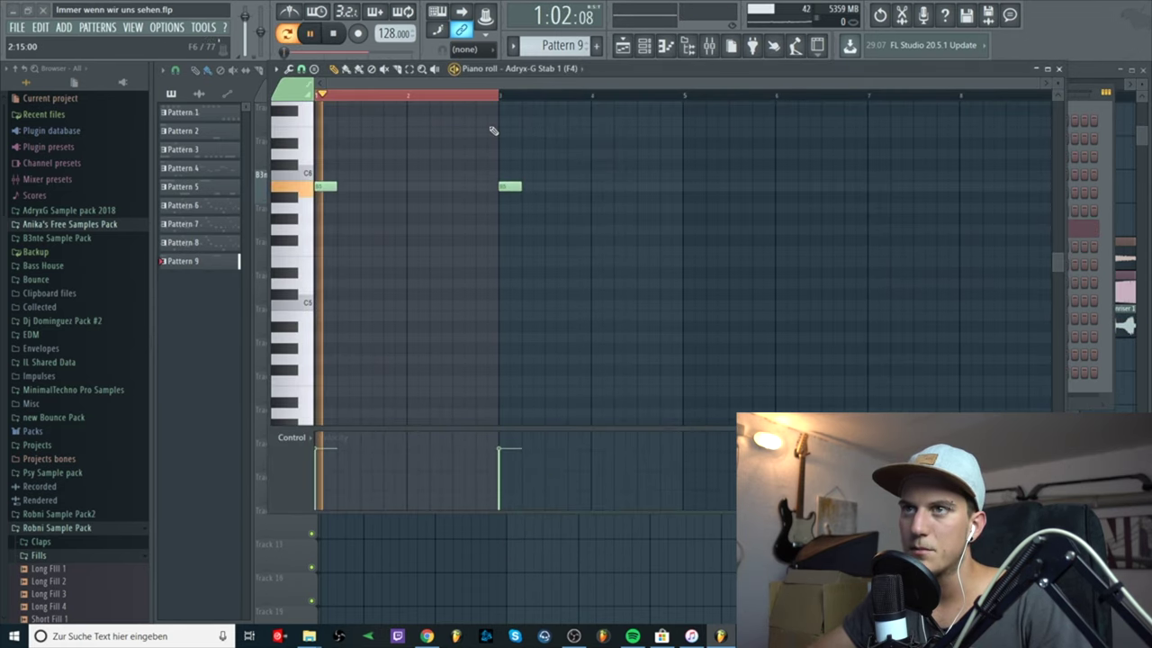
pyautogui.click(1060, 69)
pyautogui.press('F6')
pyautogui.press('l')
pyautogui.scroll(3, 477, 103)
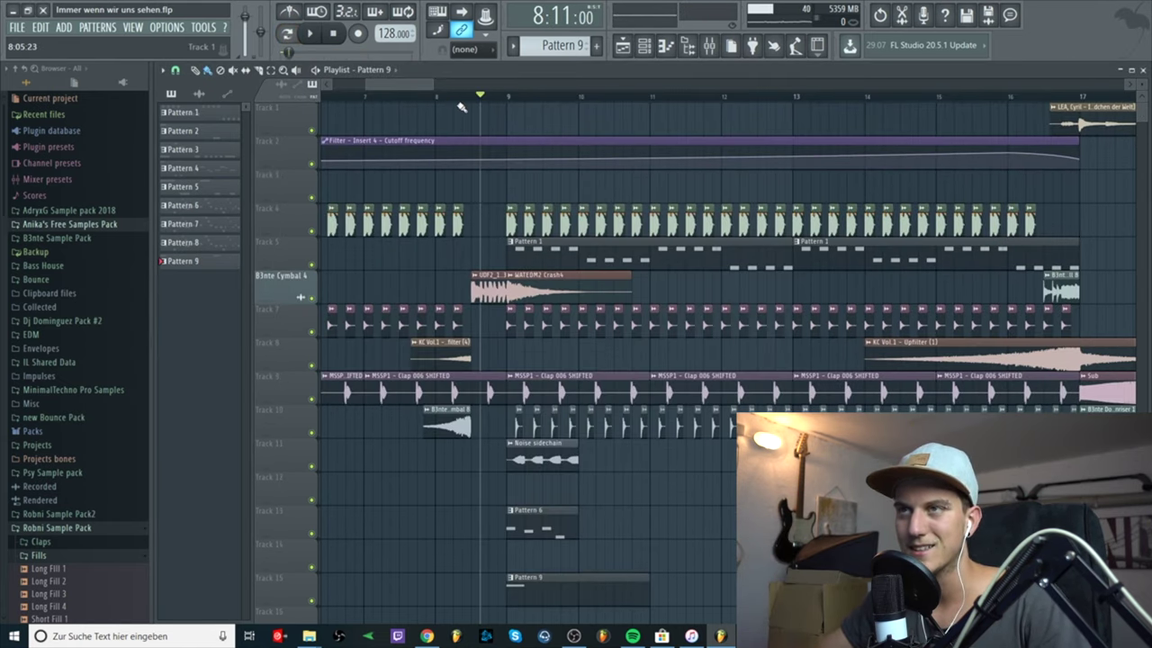
# Step: Place the playhead at bar 8 and inspect the KC Vol.1 - Upfilter (4), B3nte Cymbal 8 and UDF2_128_Acoustic Fill_34_FRK samples
pyautogui.click(437, 96)
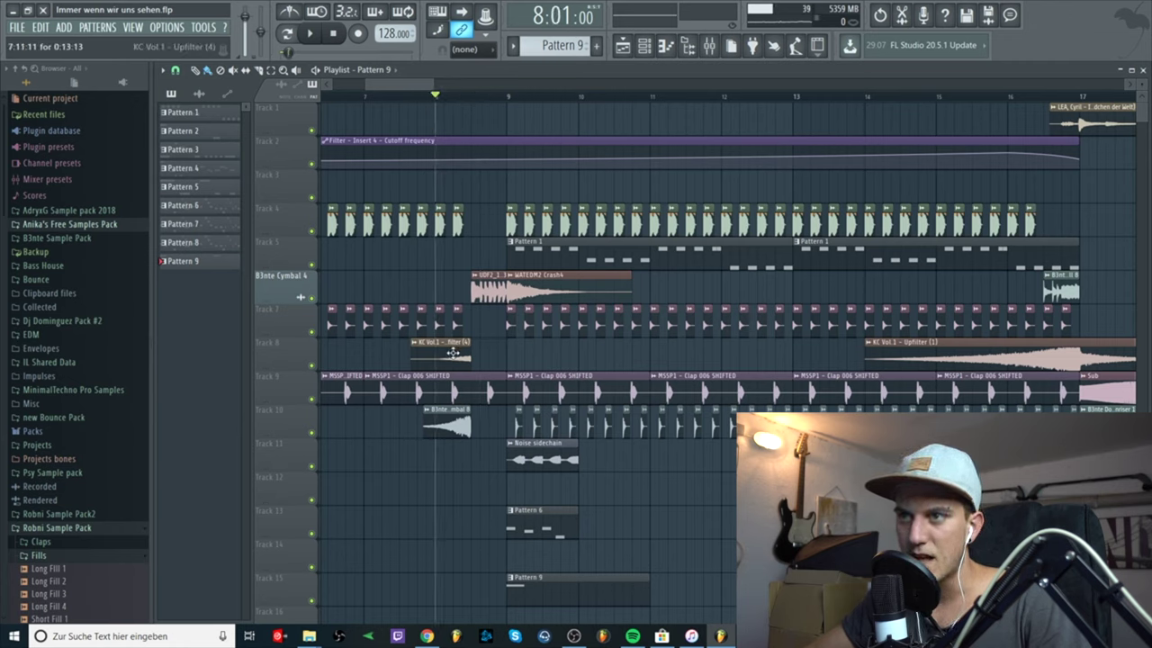
pyautogui.doubleClick(452, 353)
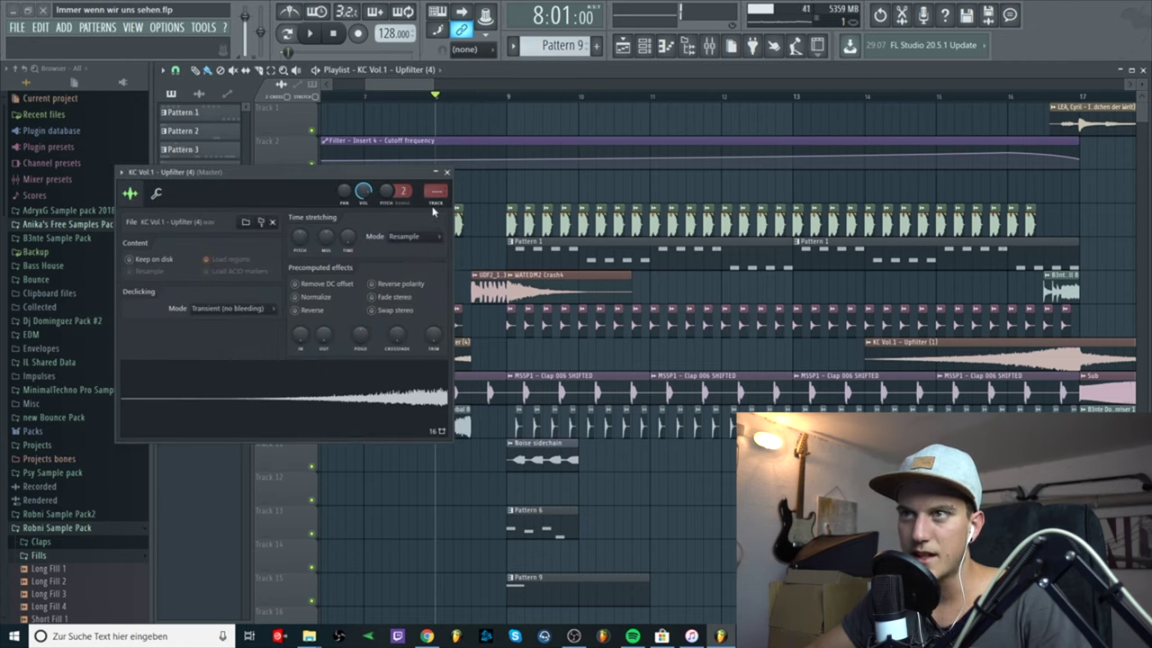
pyautogui.click(446, 172)
pyautogui.doubleClick(446, 425)
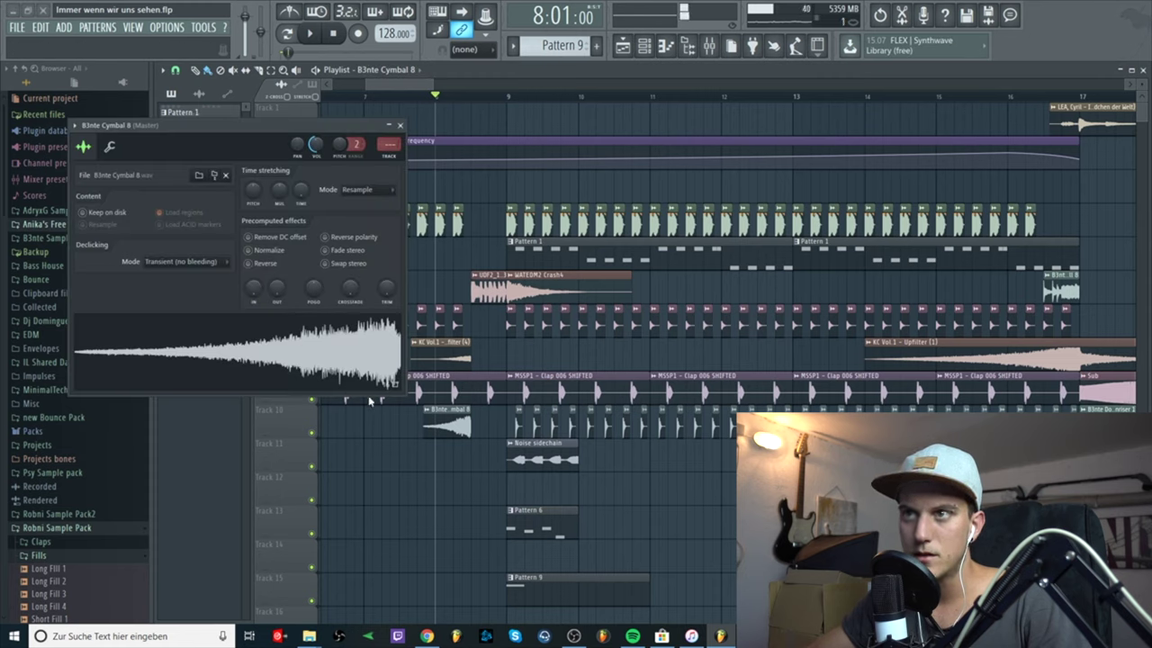
pyautogui.click(401, 125)
pyautogui.doubleClick(481, 290)
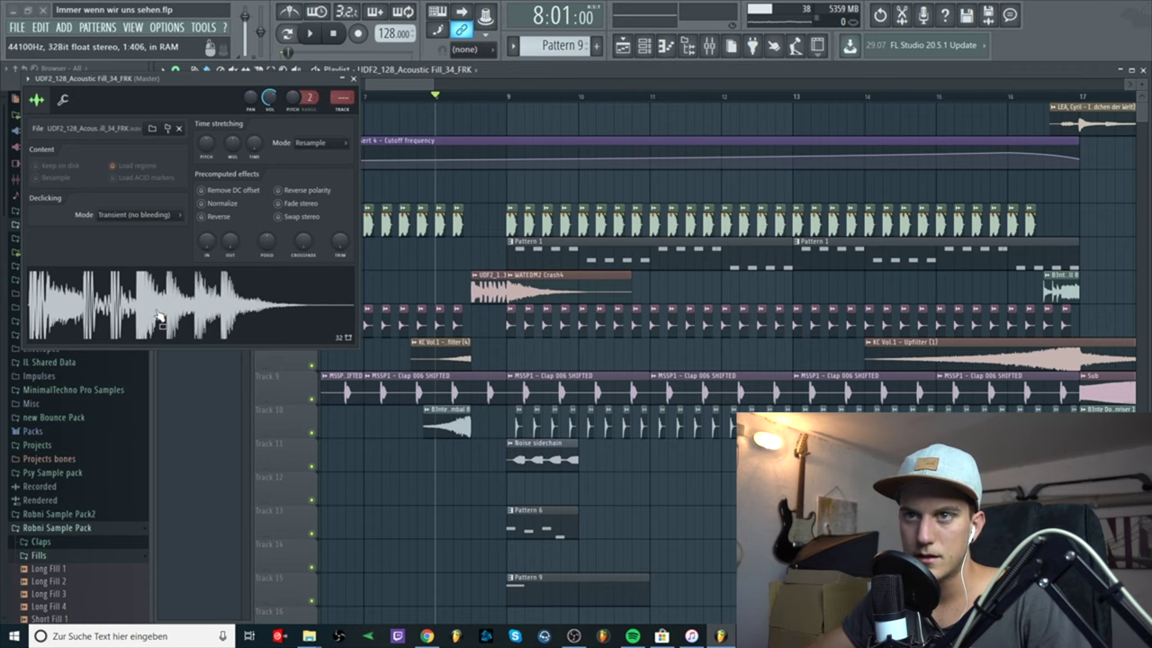
pyautogui.click(353, 78)
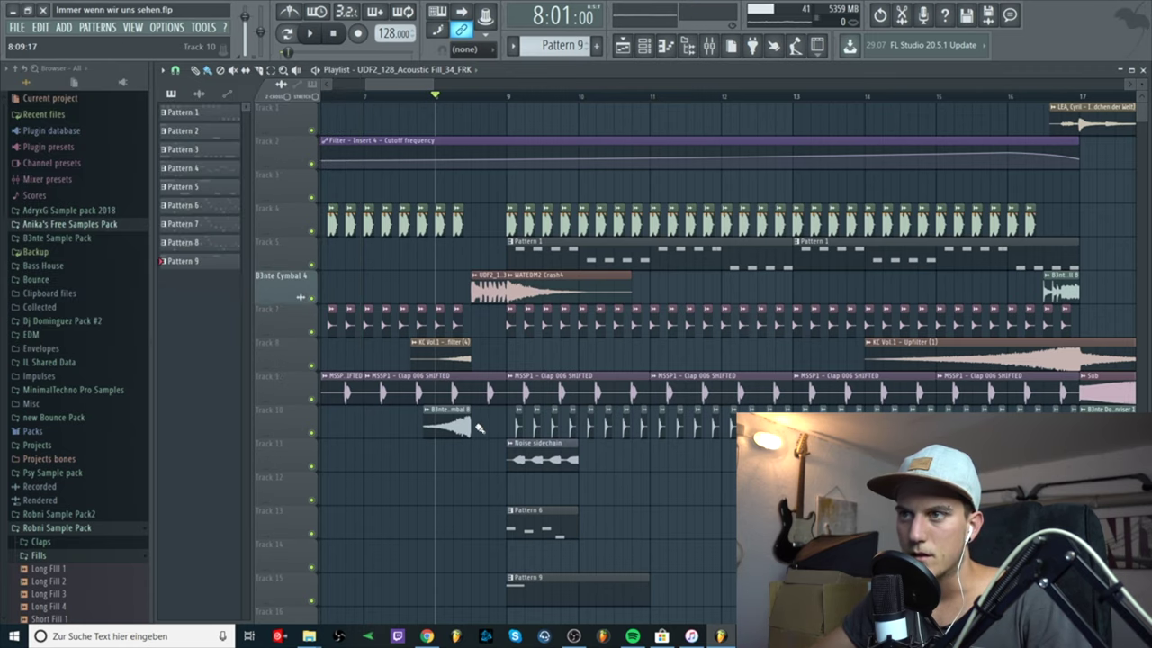
# Step: Play the arrangement from bar 8 across the fill into the section starting at bar 9 and stop playback
pyautogui.click(510, 96)
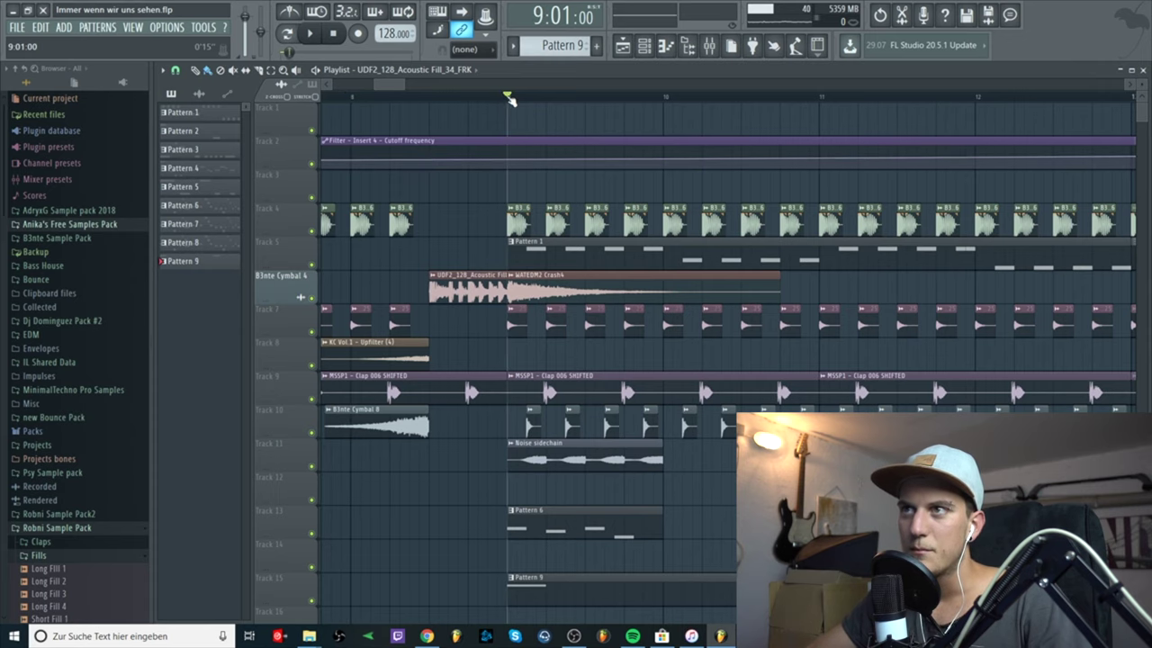
pyautogui.scroll(-3, 544, 376)
pyautogui.scroll(-2, 575, 366)
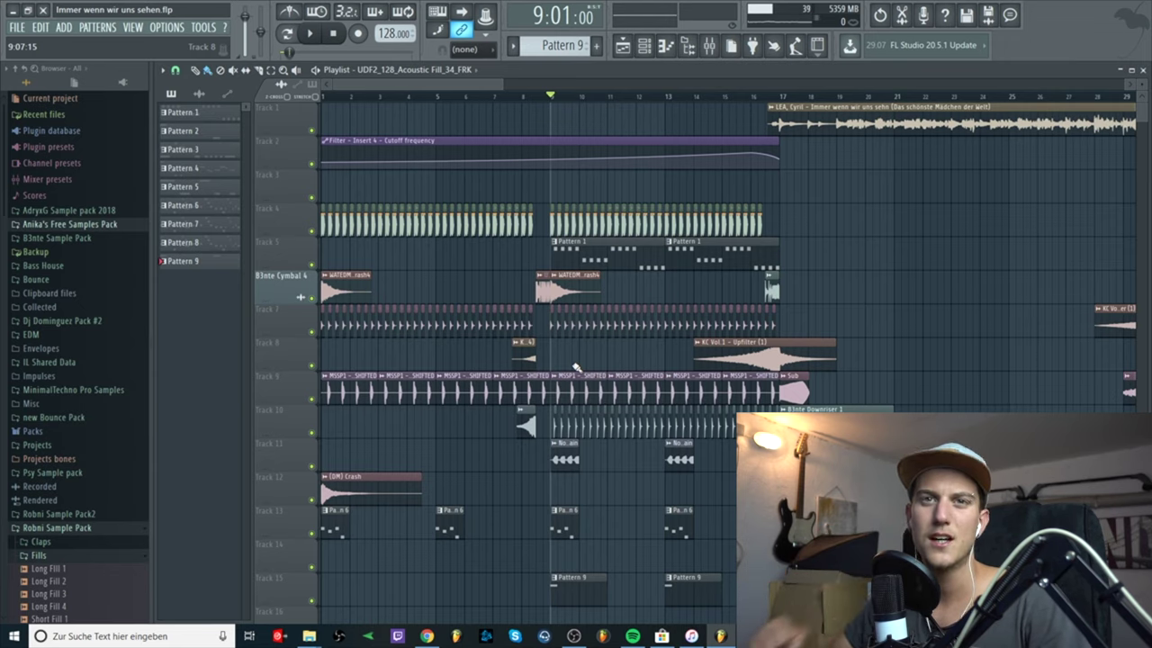
pyautogui.click(524, 97)
pyautogui.press('space')
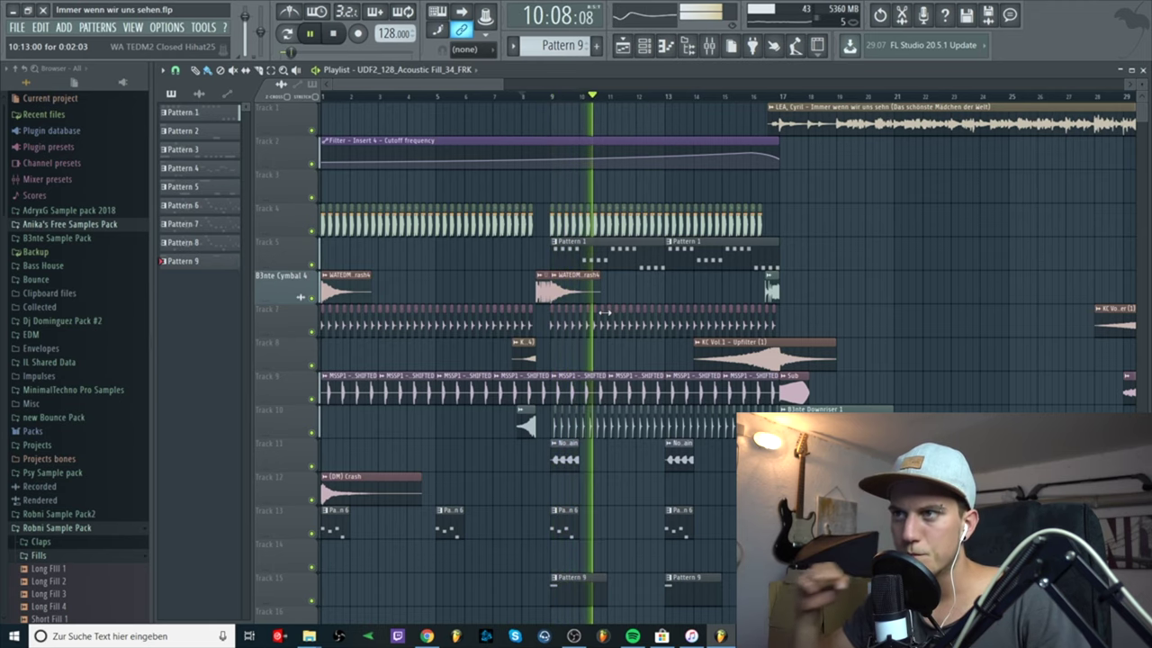
pyautogui.press('space')
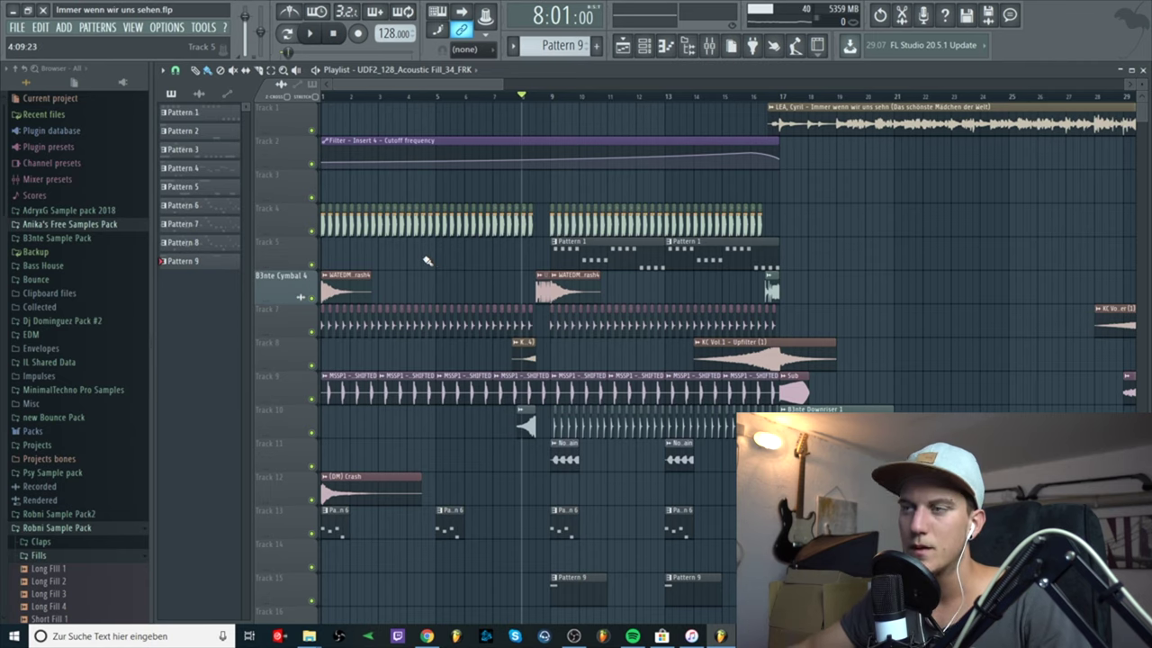
# Step: Place the playhead at bar 9, inspect the WATEDM2 Crash4 sample starting there and close its settings
pyautogui.moveTo(501, 83); pyautogui.dragTo(546, 101)
pyautogui.scroll(3, 550, 264)
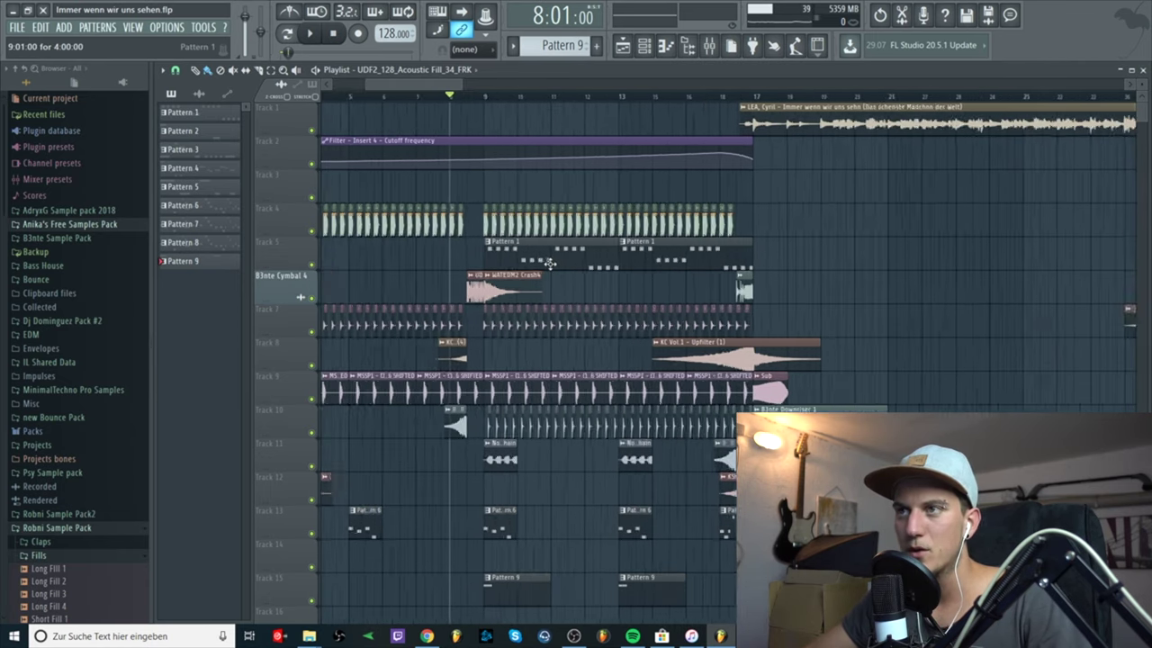
pyautogui.click(455, 101)
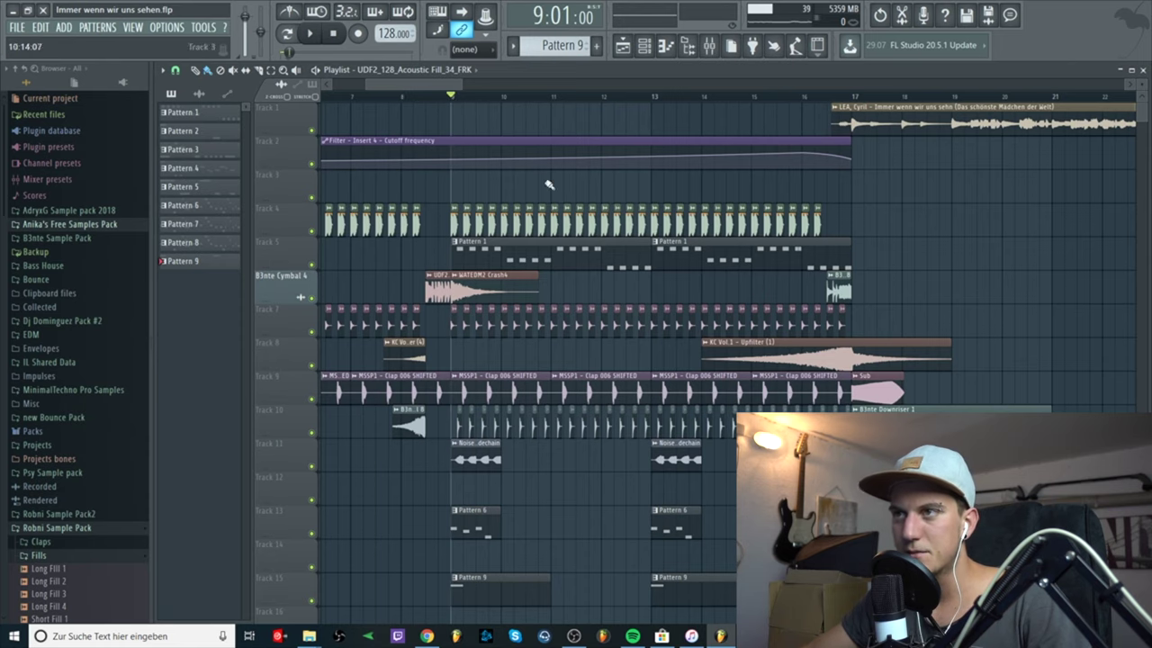
pyautogui.scroll(-1, 490, 256)
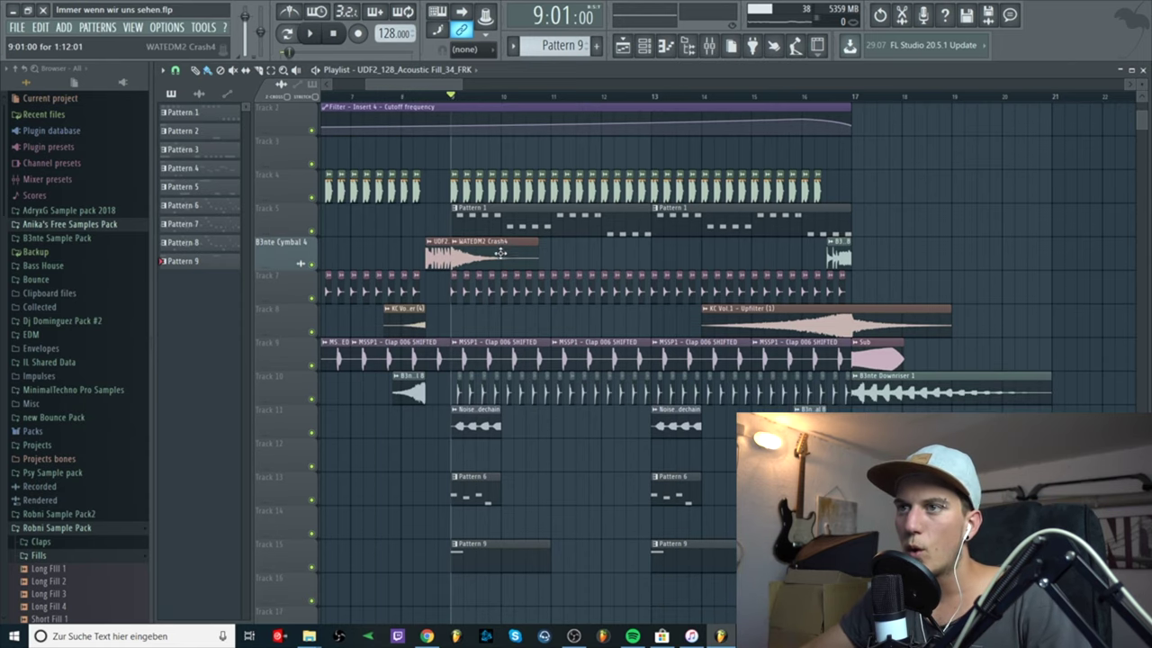
pyautogui.doubleClick(487, 247)
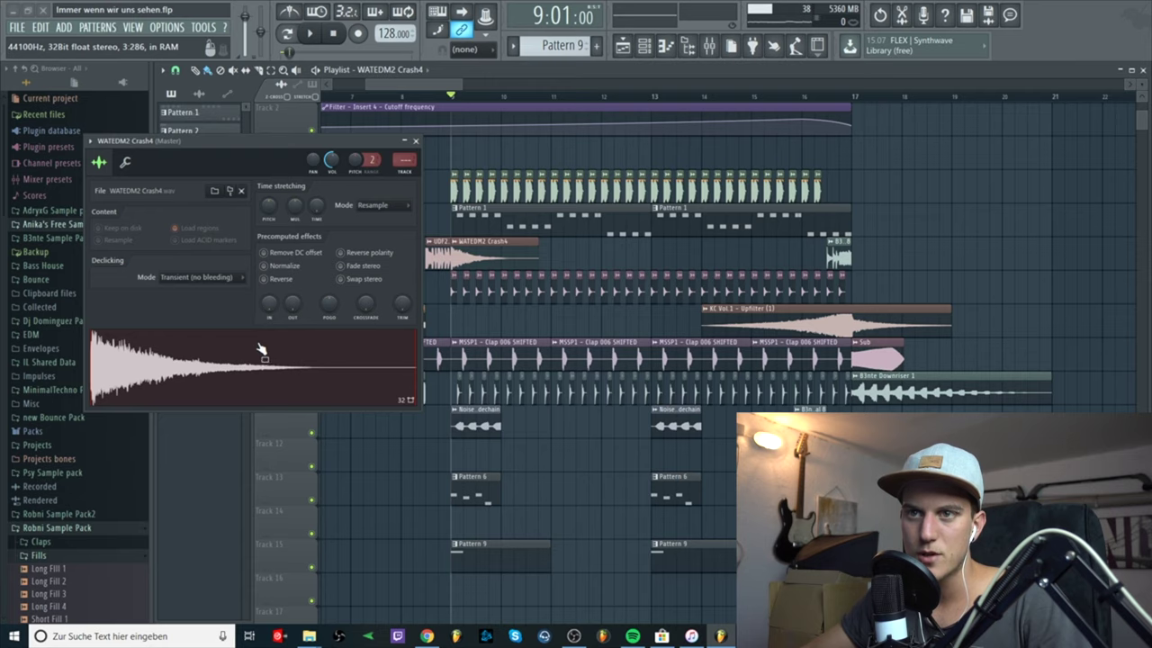
pyautogui.click(415, 142)
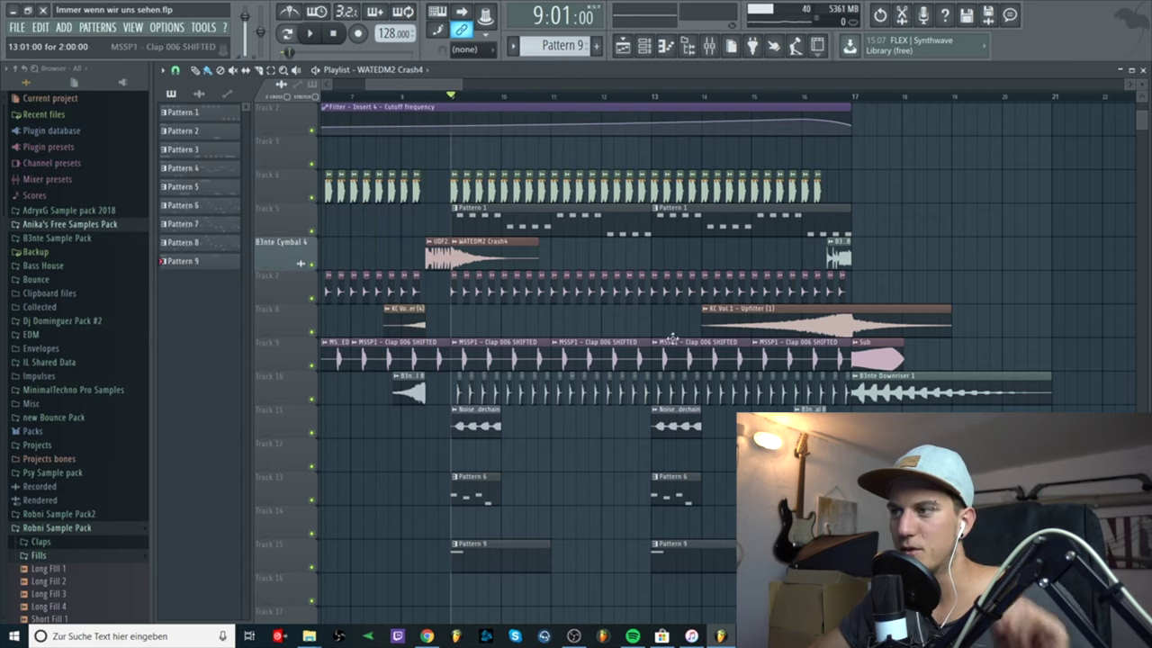
# Step: Open Pattern 1 on Track 5 in the Piano roll, play its 06 Bass G_3 notes and return to the playlist
pyautogui.scroll(-1, 580, 371)
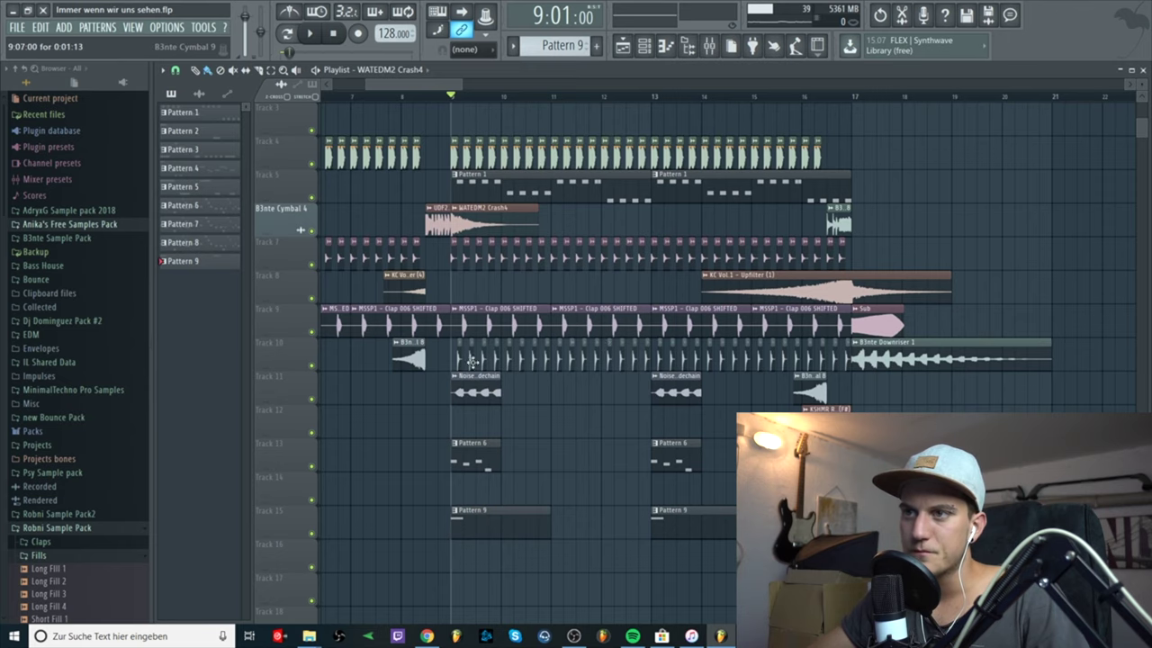
pyautogui.scroll(2, 477, 271)
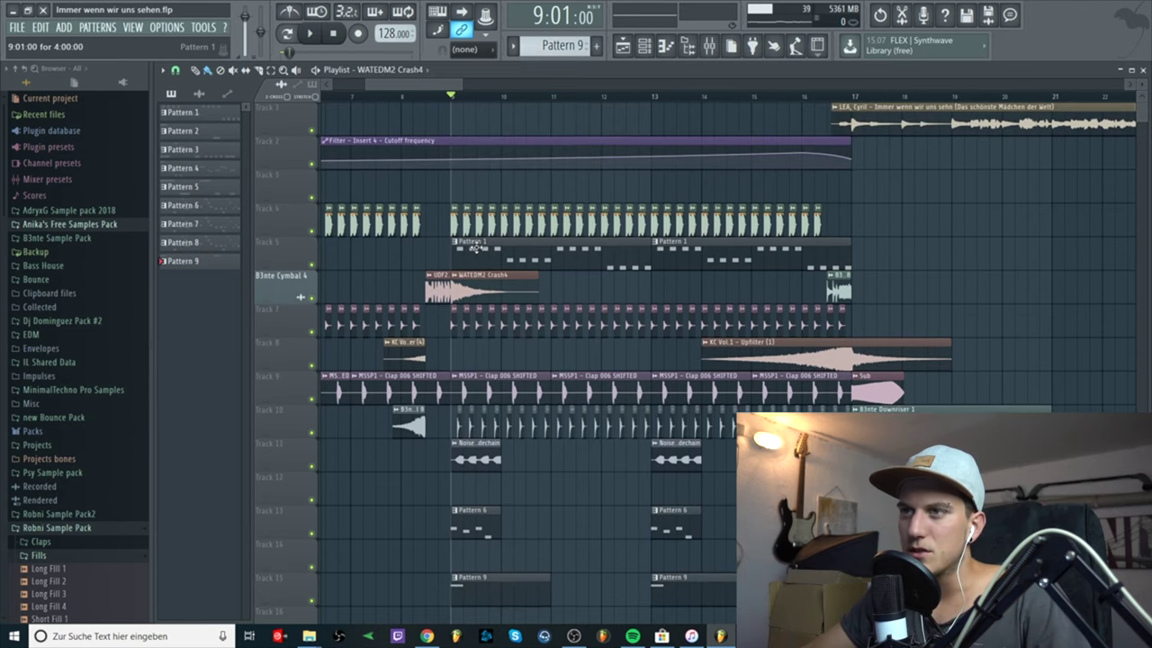
pyautogui.doubleClick(463, 253)
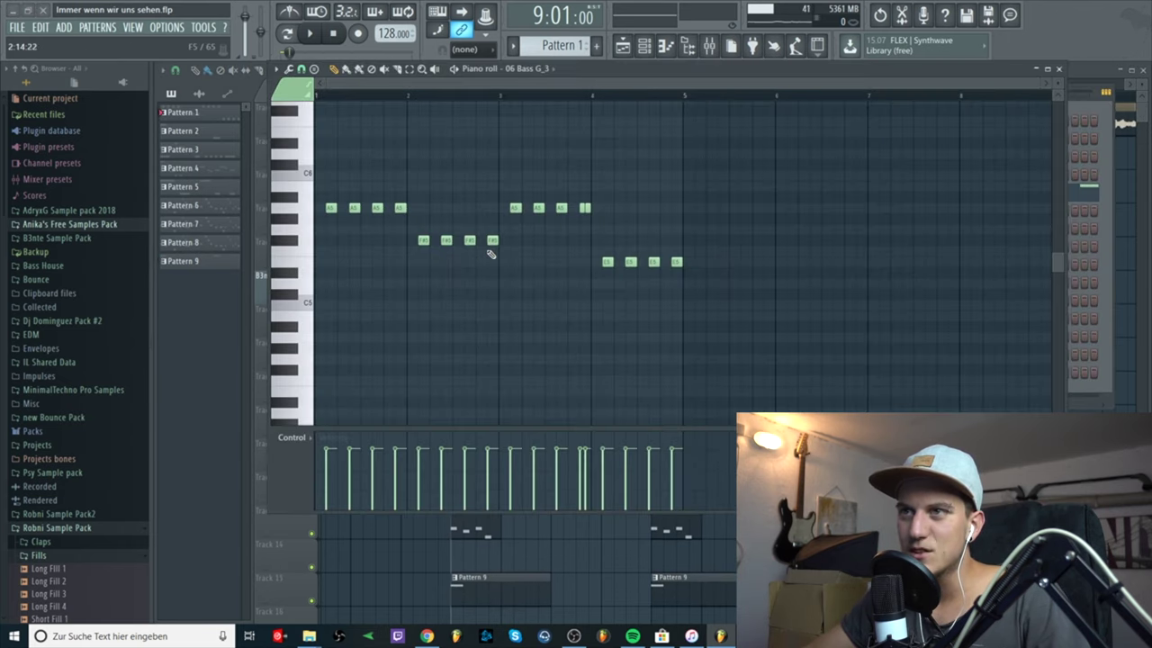
pyautogui.scroll(3, 477, 180)
pyautogui.press('space')
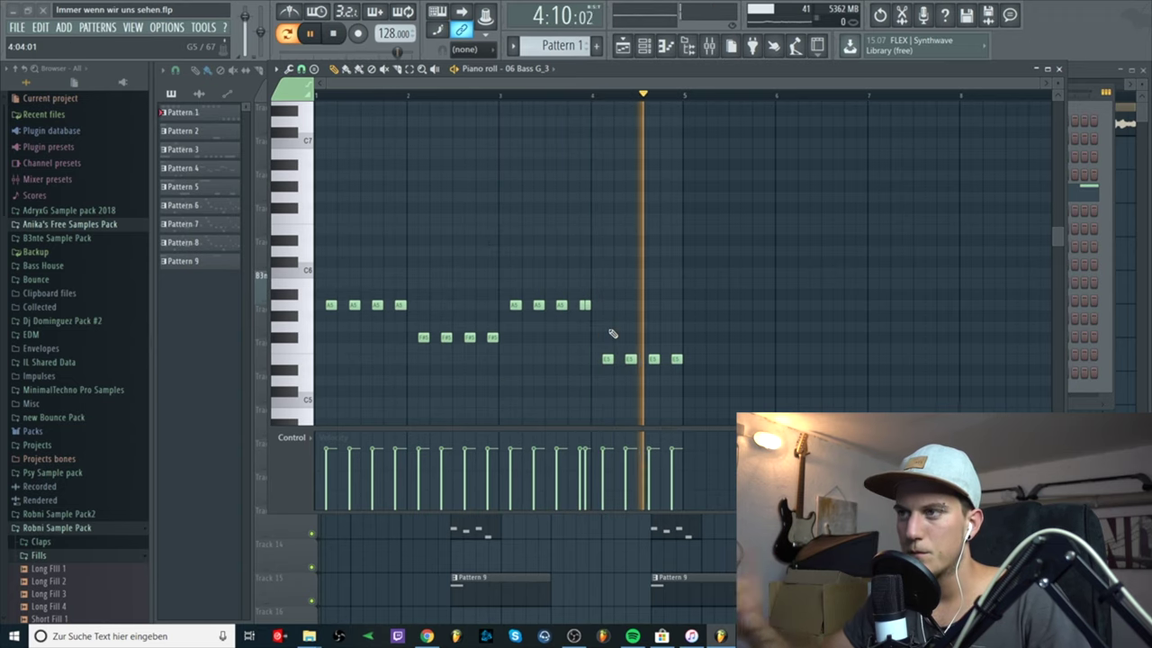
pyautogui.press('space')
pyautogui.click(1059, 70)
pyautogui.click(546, 69)
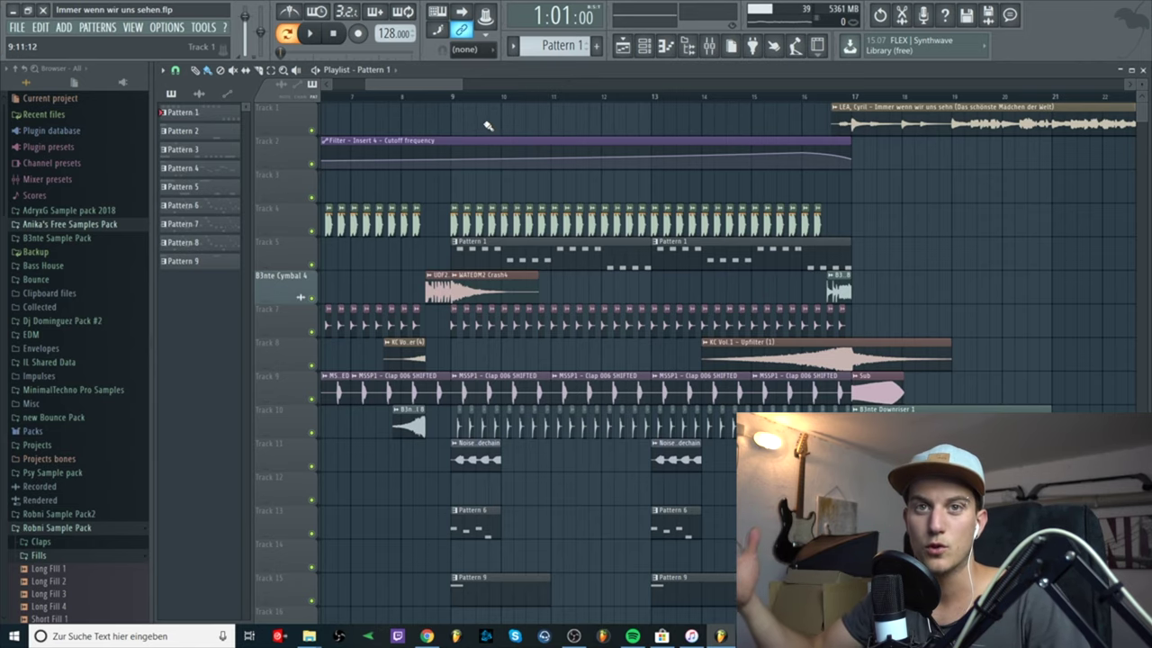
# Step: Review the intro's tracks in the playlist, then open Pattern 6 on Track 13 in the Piano roll and close it
pyautogui.scroll(-1, 488, 126)
pyautogui.scroll(1, 371, 182)
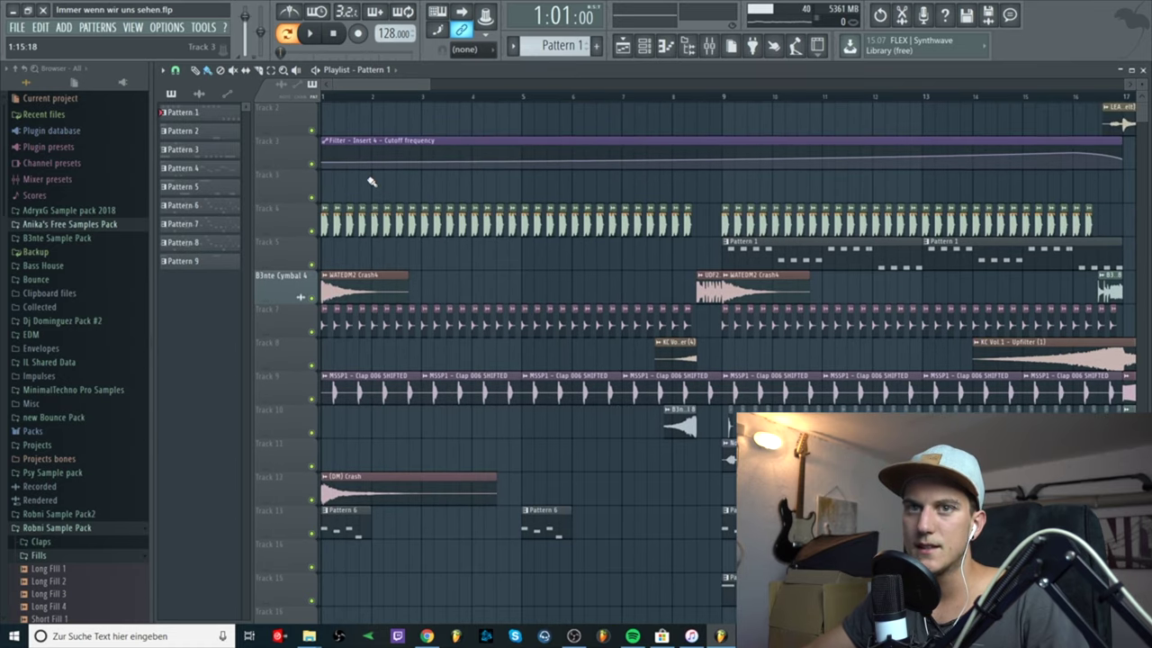
pyautogui.scroll(-2, 369, 181)
pyautogui.scroll(-4, 431, 294)
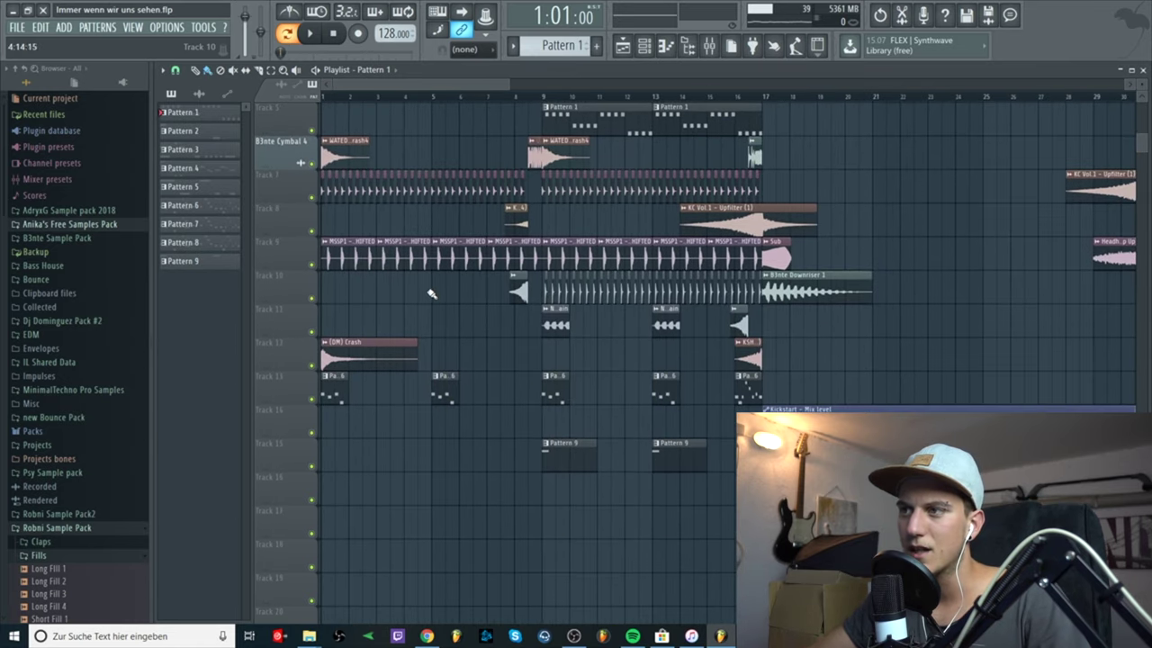
pyautogui.scroll(3, 520, 311)
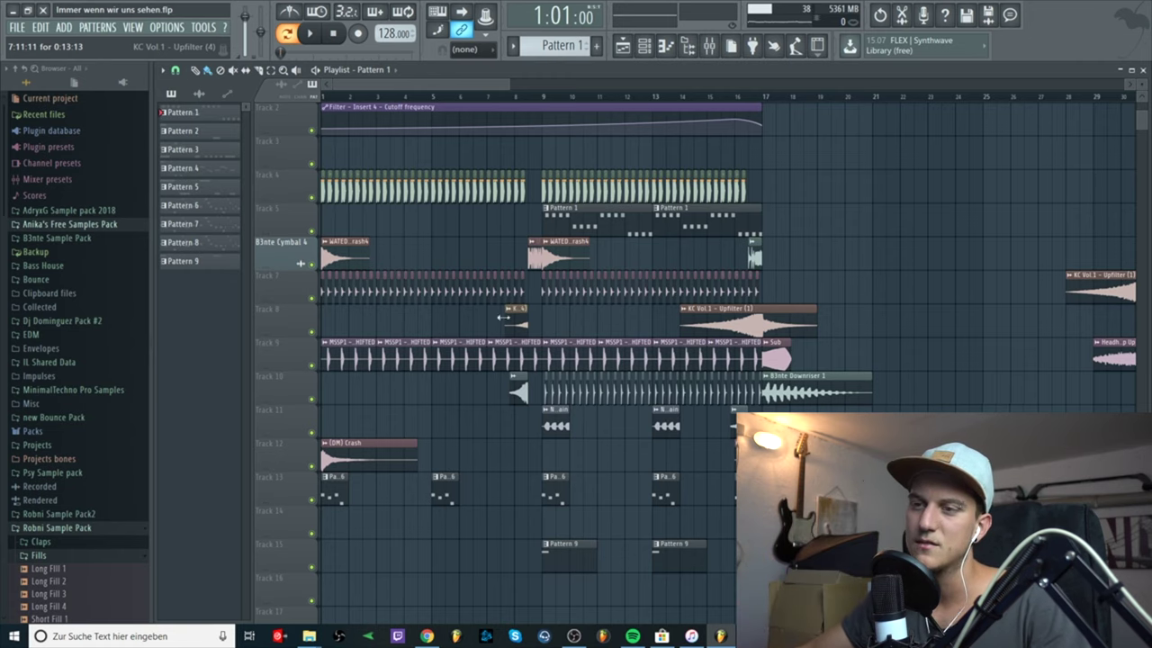
pyautogui.scroll(1, 351, 422)
pyautogui.doubleClick(342, 520)
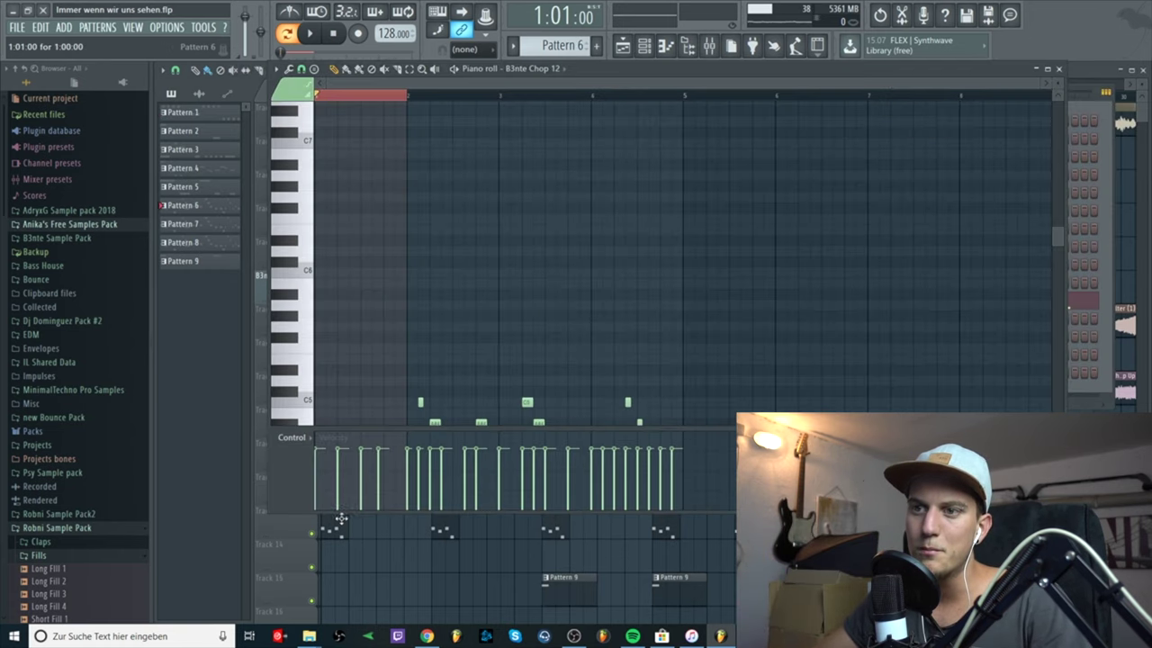
pyautogui.click(1059, 70)
# Step: Select the first four bars of the playlist and play the filtered intro from bar 1
pyautogui.click(333, 98)
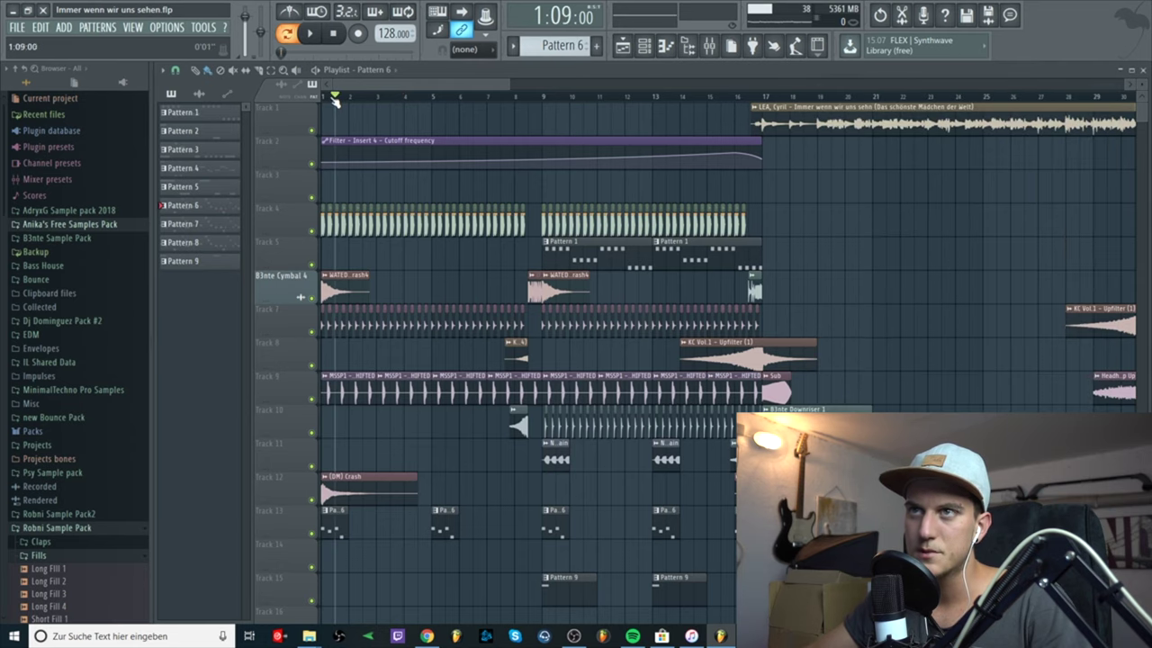
pyautogui.moveTo(326, 97); pyautogui.dragTo(435, 122)
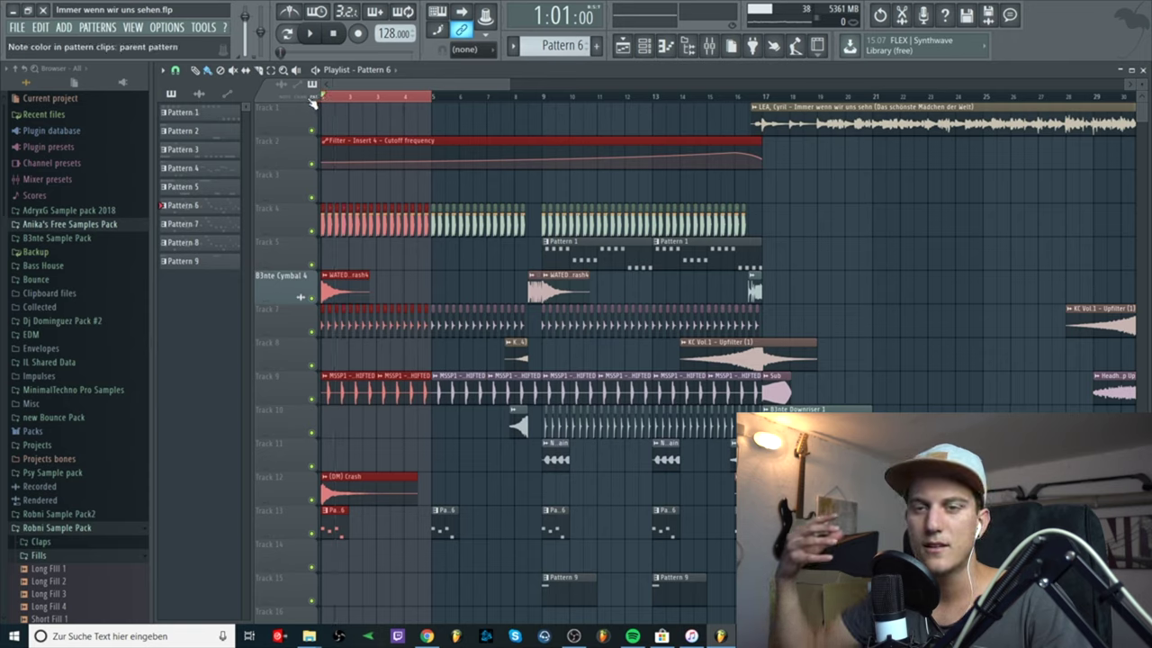
pyautogui.press('space')
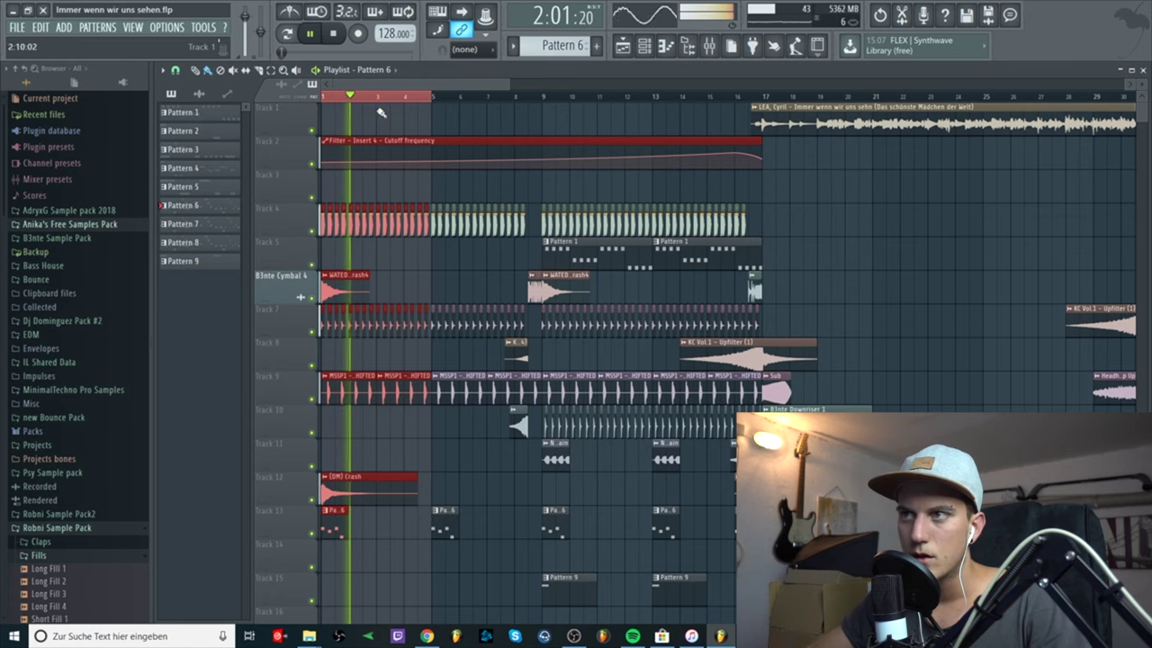
pyautogui.press('space')
# Step: Play the end of the intro from bar 16, stop playback and return the playhead to bar 1
pyautogui.click(740, 97)
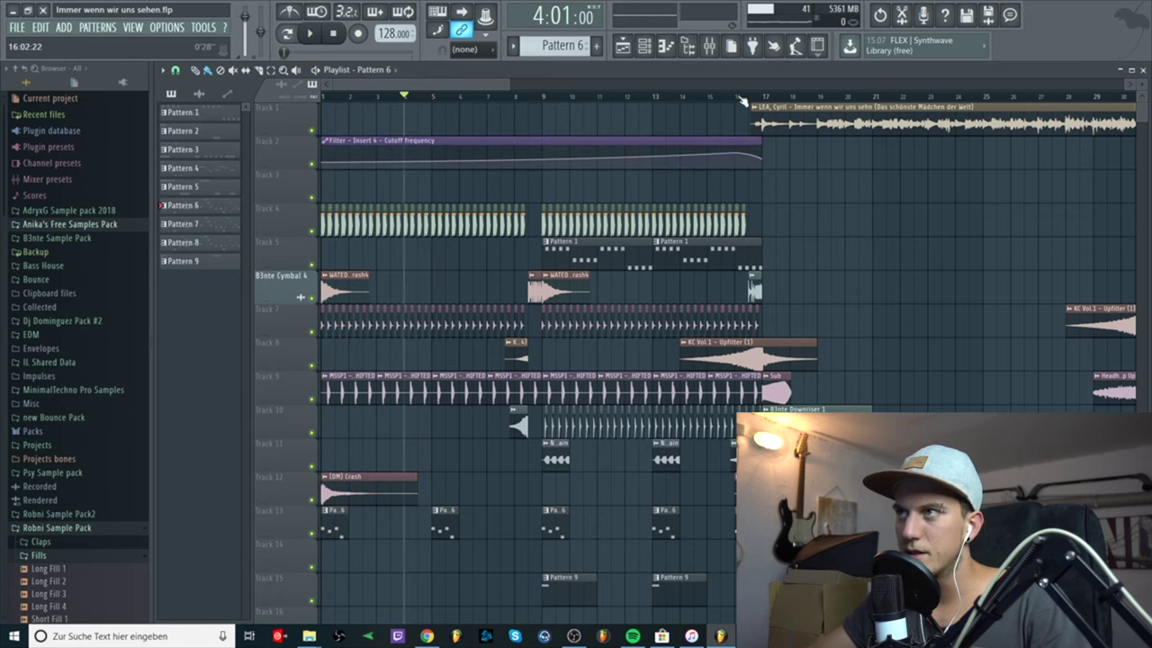
pyautogui.press('space')
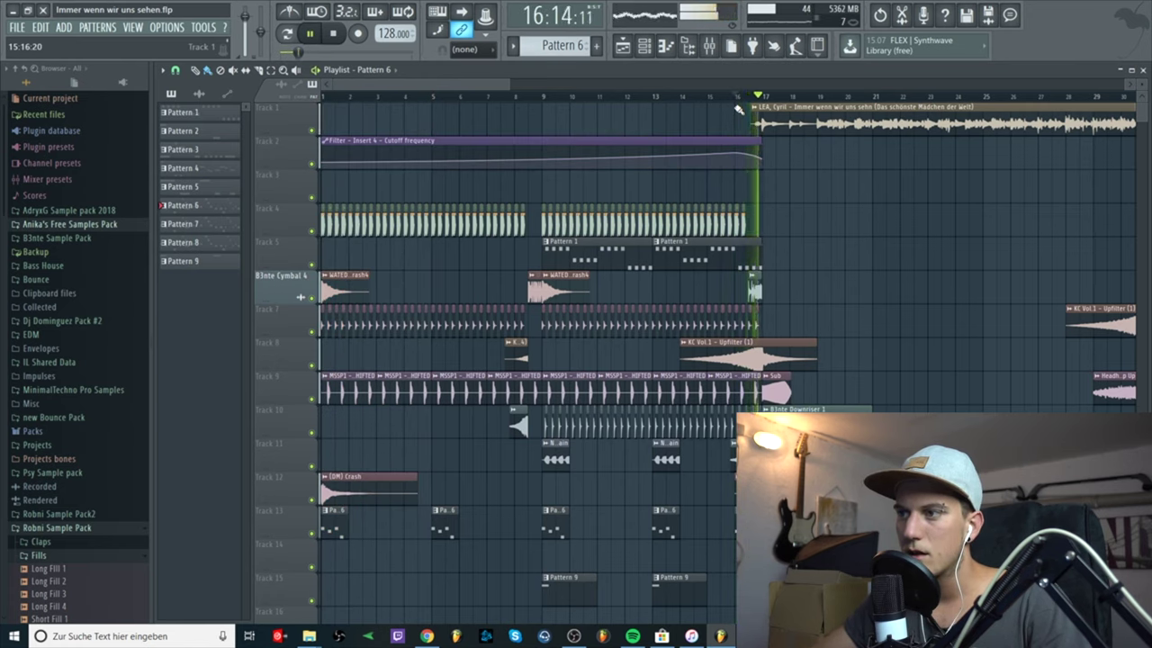
pyautogui.press('space')
pyautogui.click(324, 97)
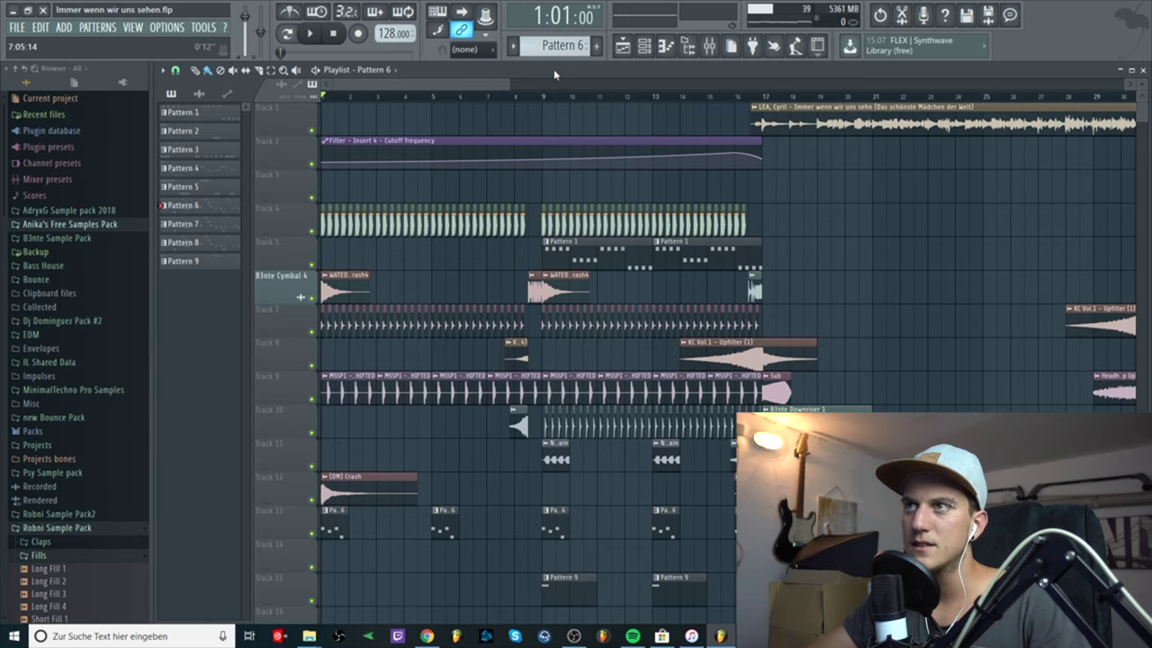
# Step: Trace Pattern 6's B3nte Chop 12 channel to mixer Insert 4 and open that track's Fruity Filter over the playlist
pyautogui.click(709, 46)
pyautogui.click(710, 48)
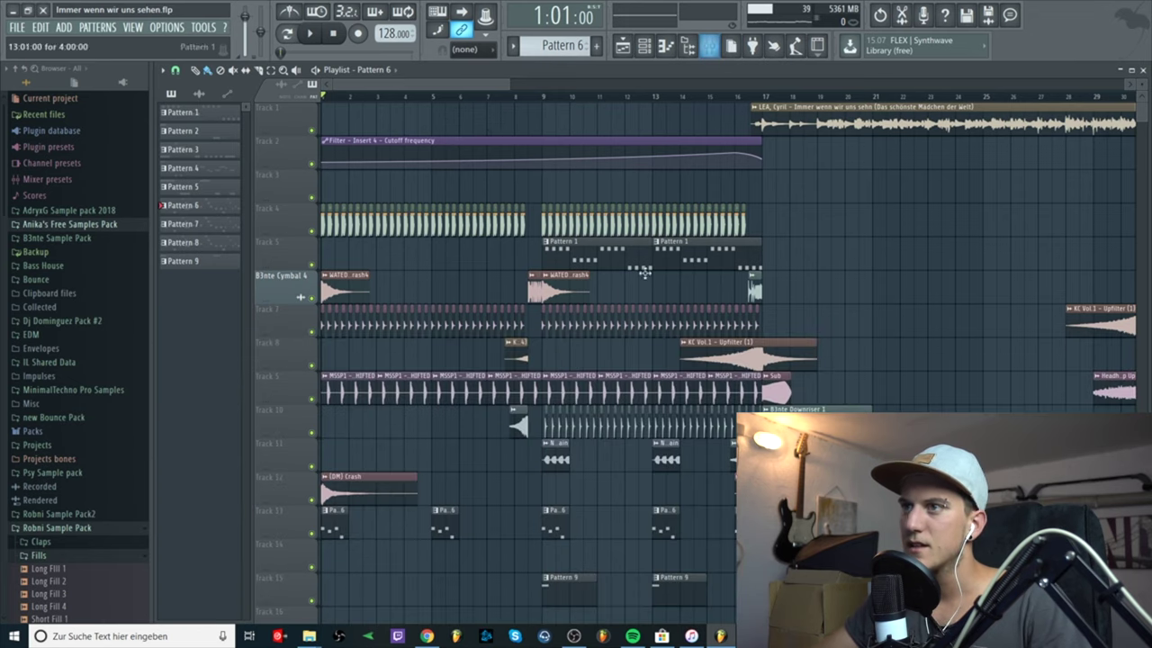
pyautogui.doubleClick(328, 515)
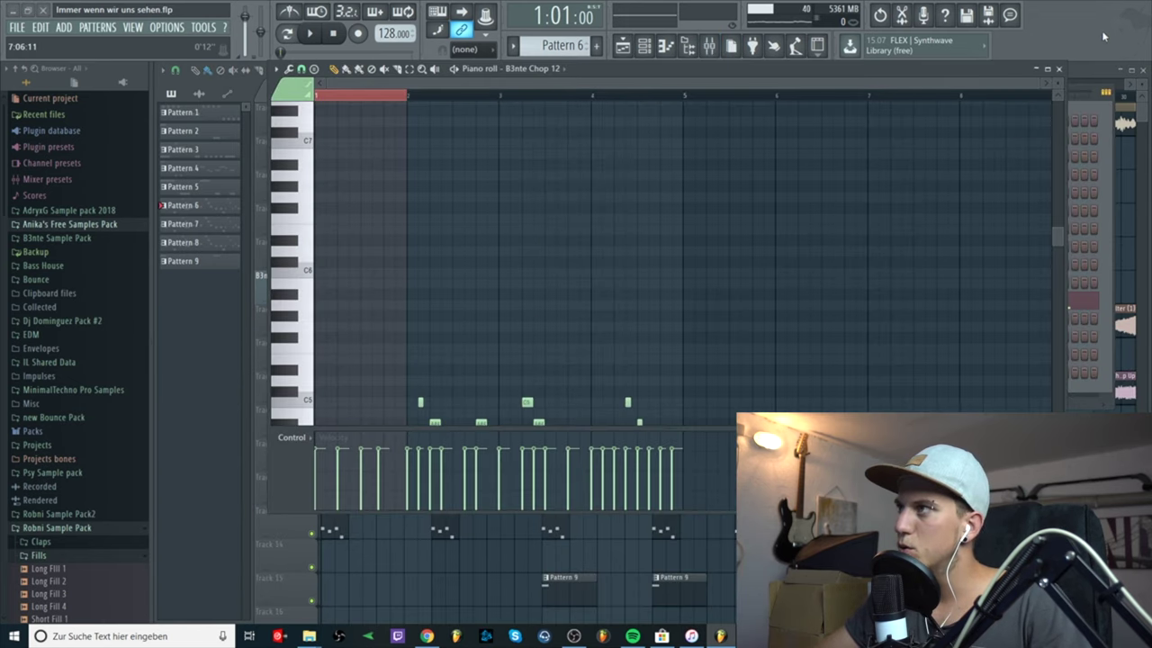
pyautogui.click(1063, 69)
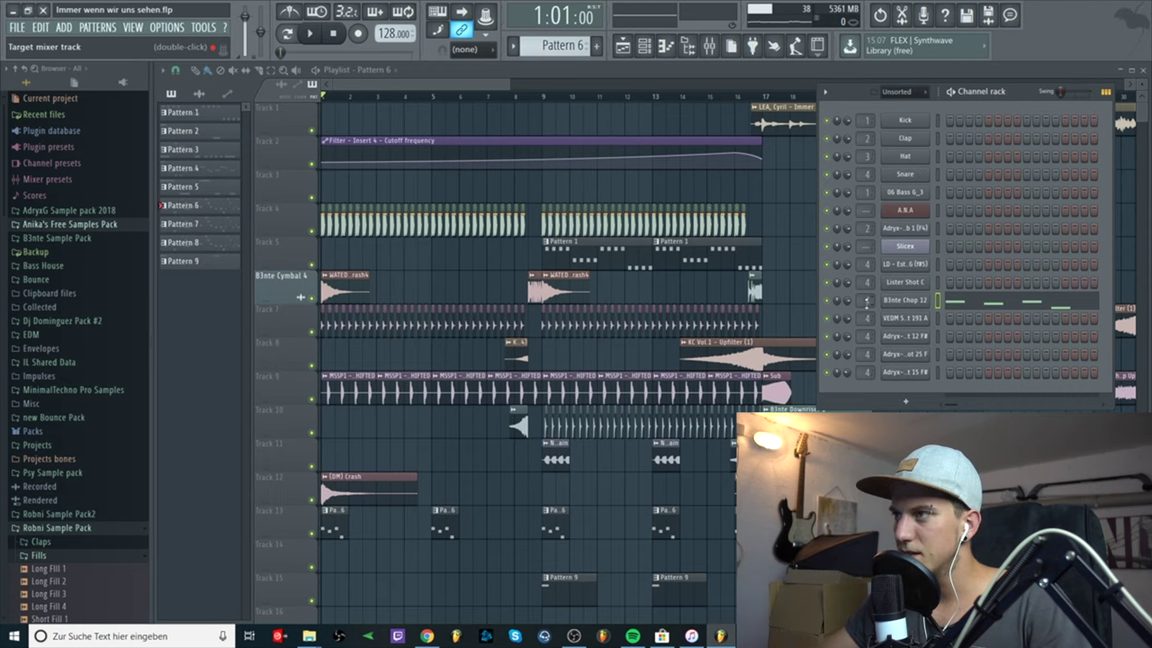
pyautogui.doubleClick(867, 300)
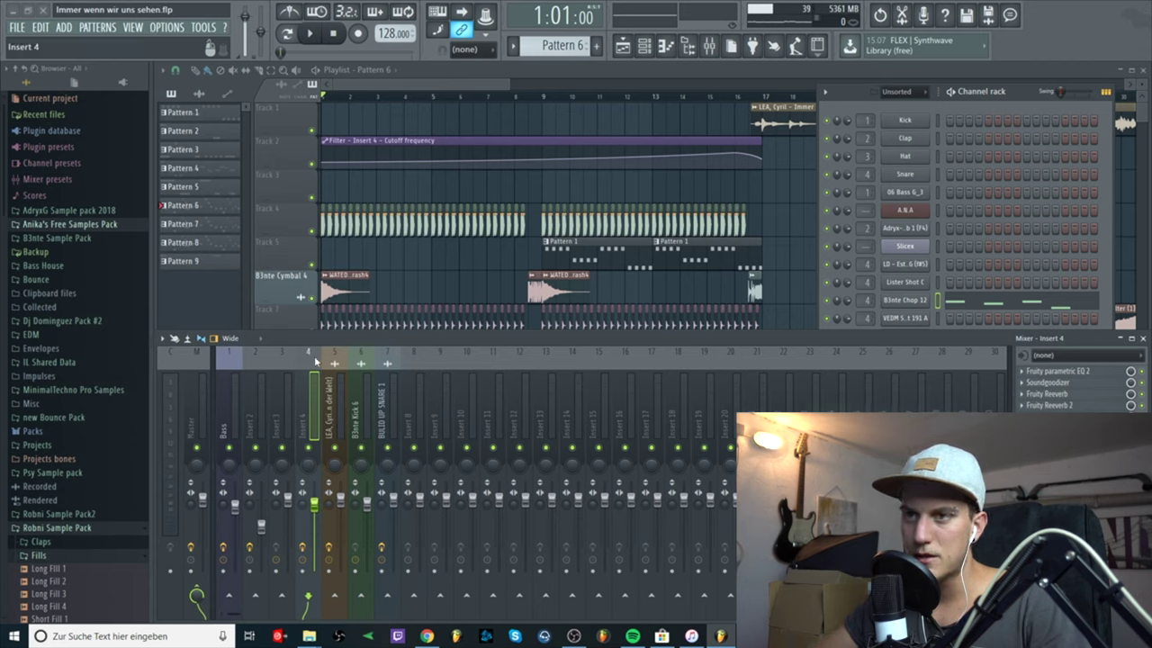
pyautogui.click(1055, 417)
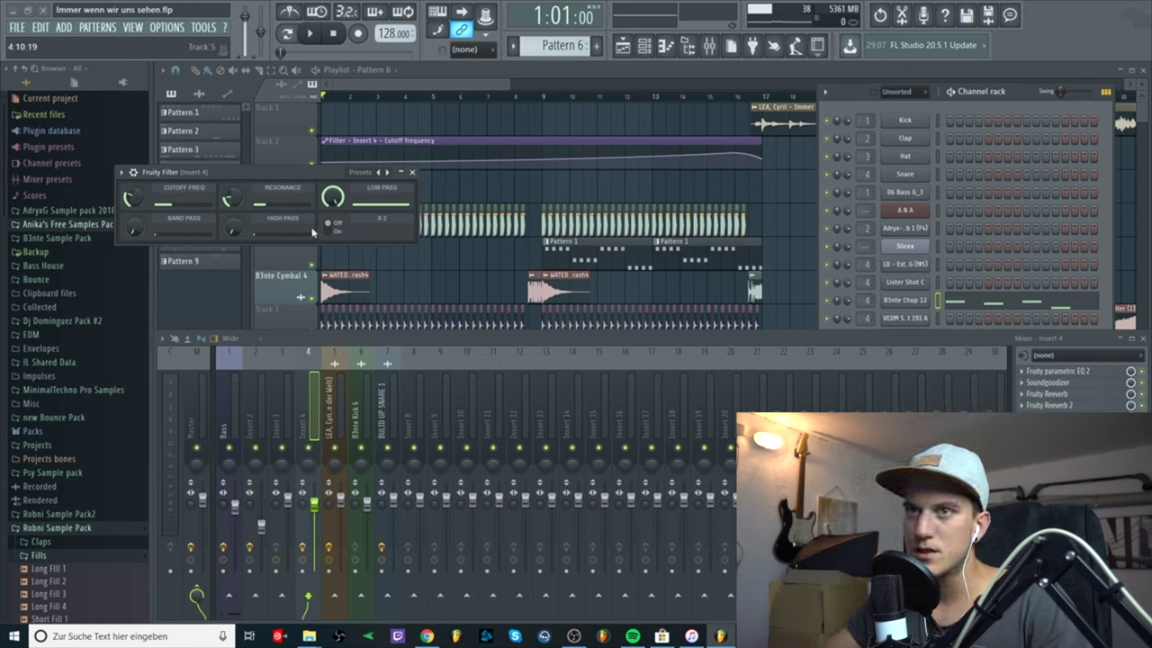
pyautogui.moveTo(244, 170); pyautogui.dragTo(505, 173)
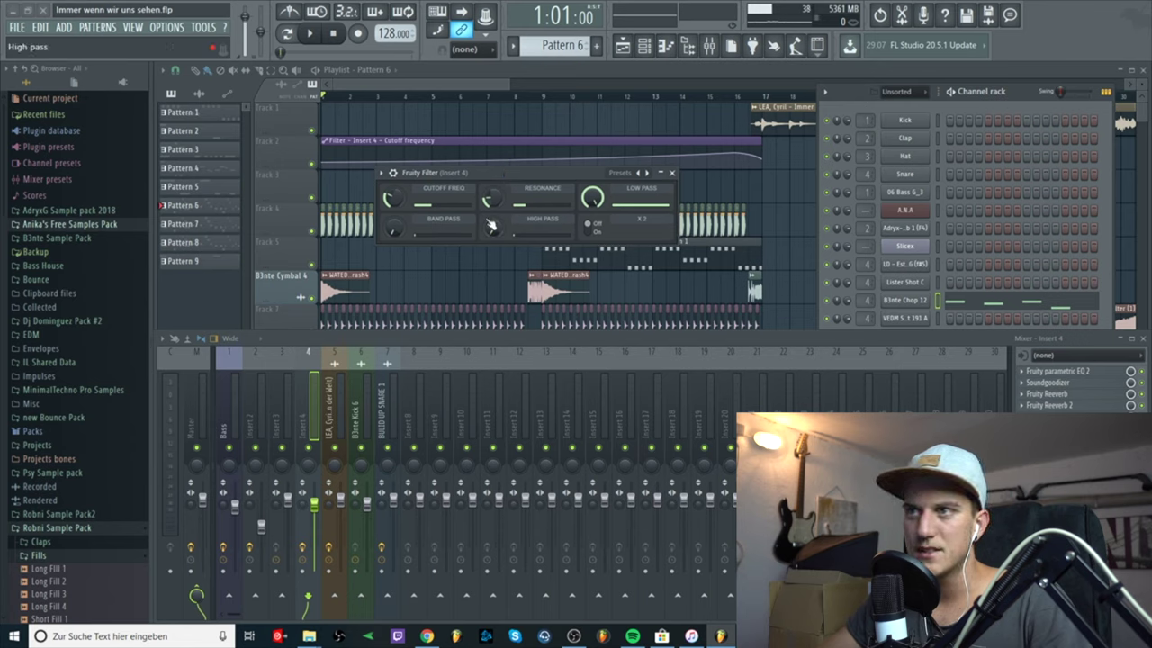
# Step: Create a cutoff frequency automation clip for Insert 4's Fruity Filter over bars 1 to 16, close the filter and mixer, and delete the clip
pyautogui.press('F6')
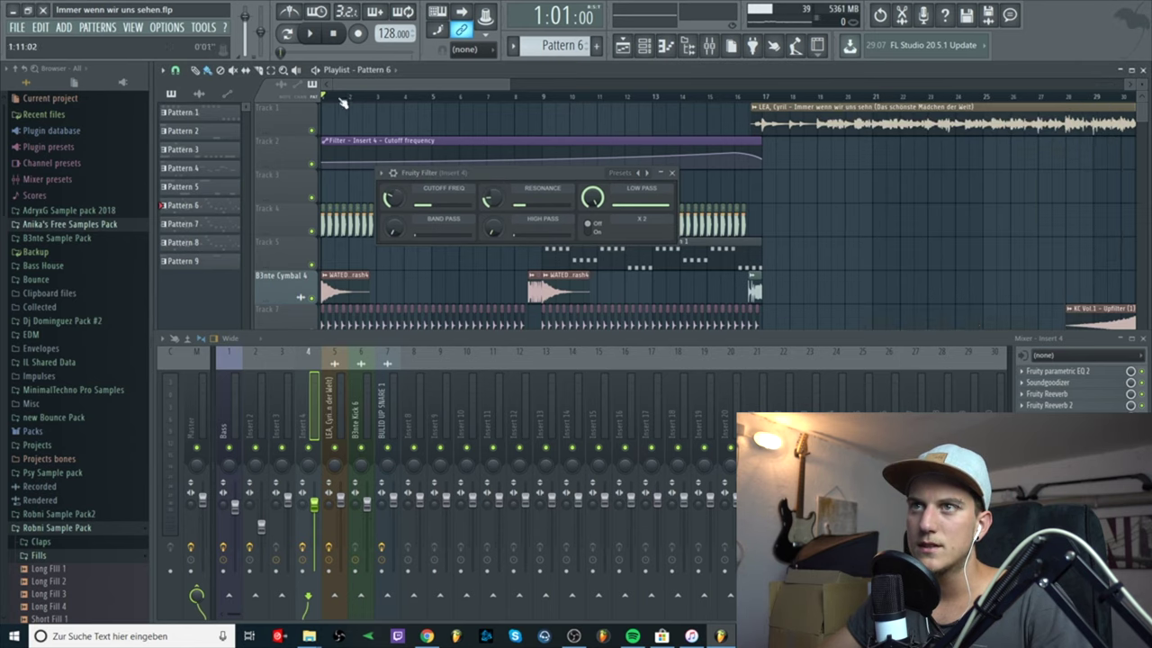
pyautogui.moveTo(326, 98); pyautogui.dragTo(761, 110)
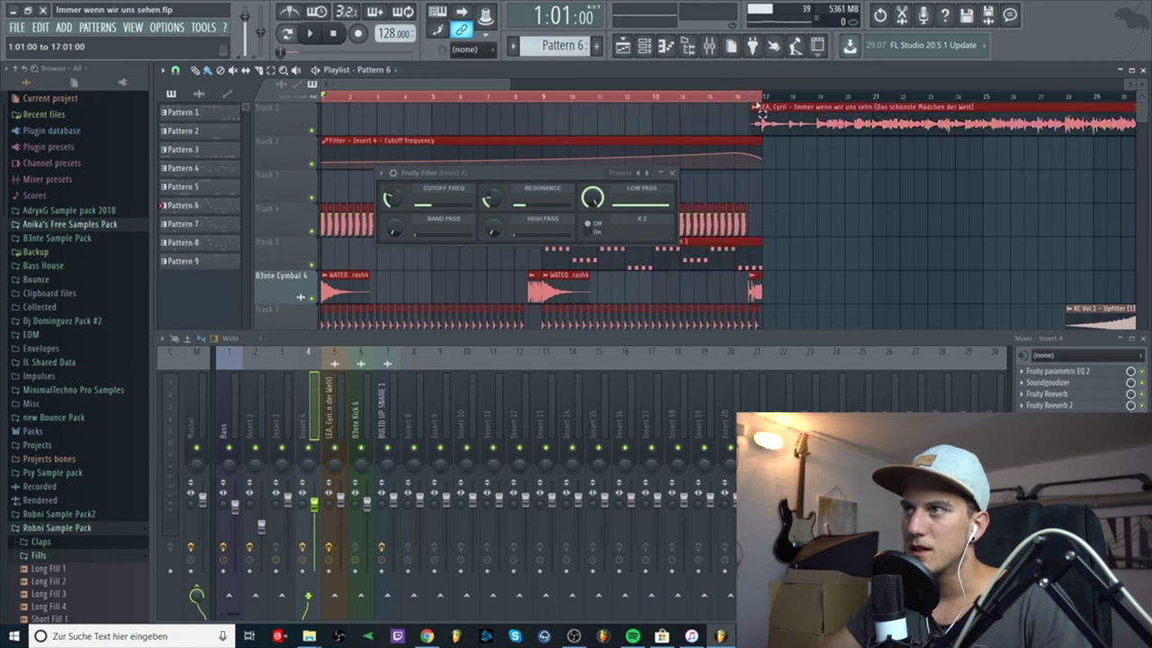
pyautogui.rightClick(392, 199)
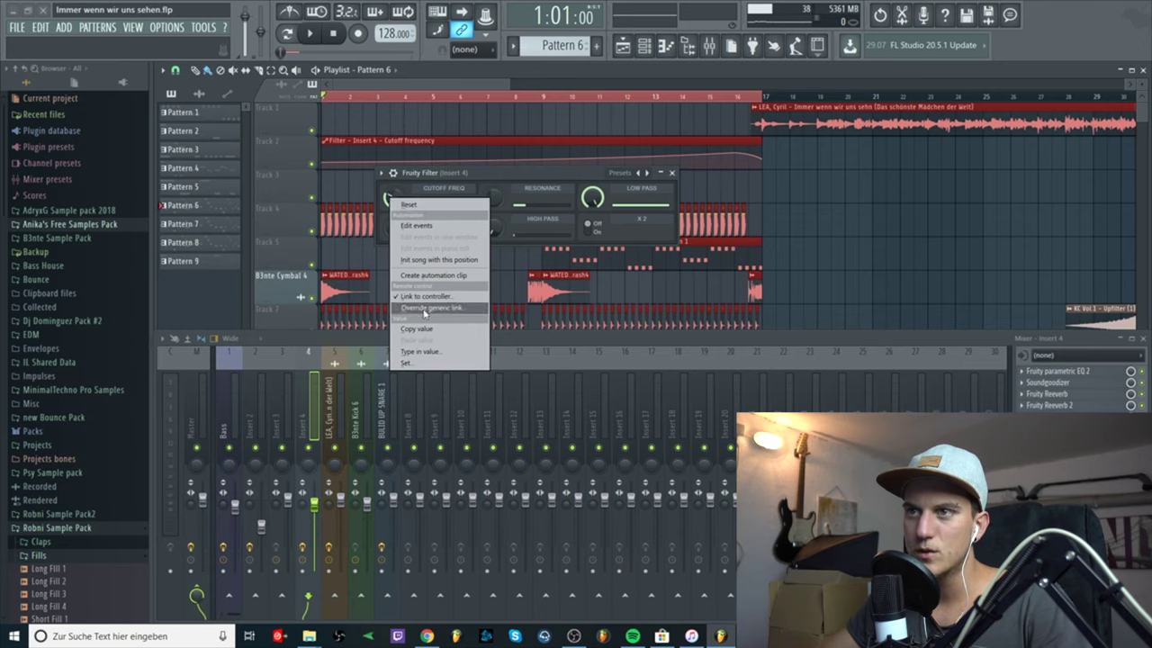
pyautogui.click(433, 275)
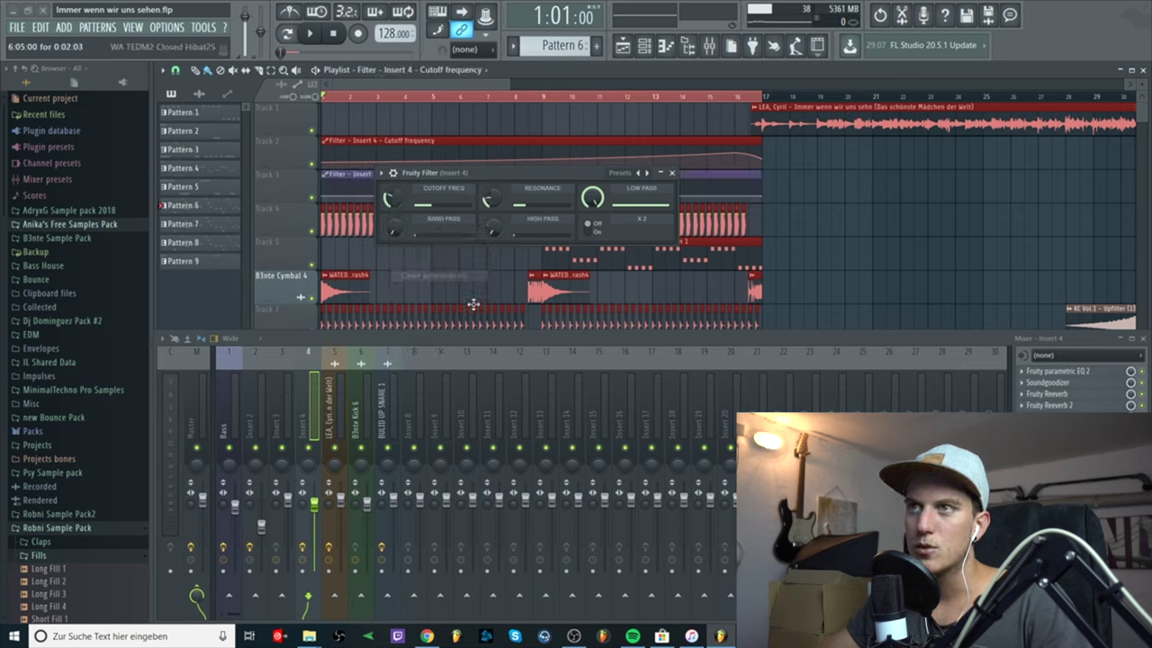
pyautogui.click(672, 172)
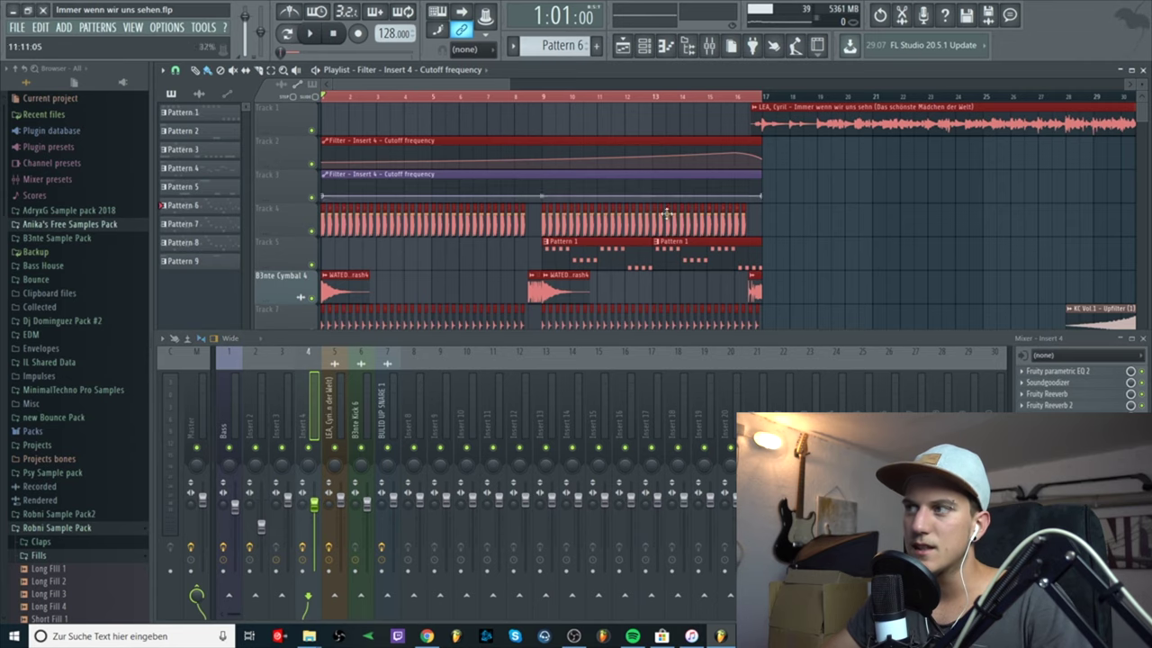
pyautogui.click(1142, 339)
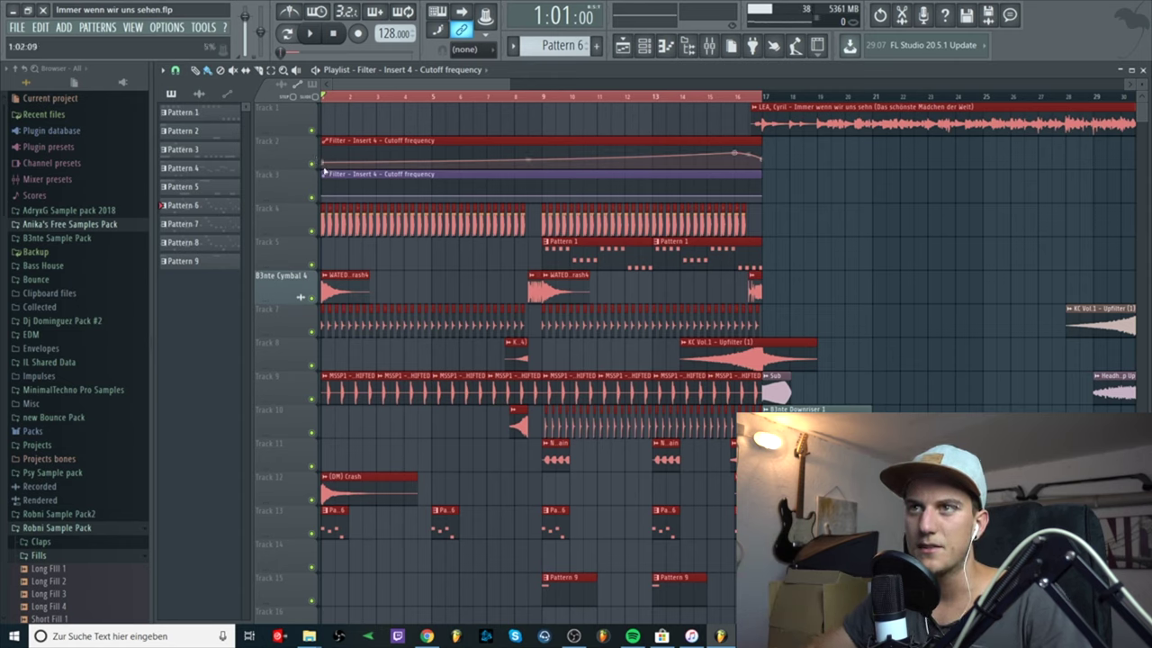
pyautogui.rightClick(396, 175)
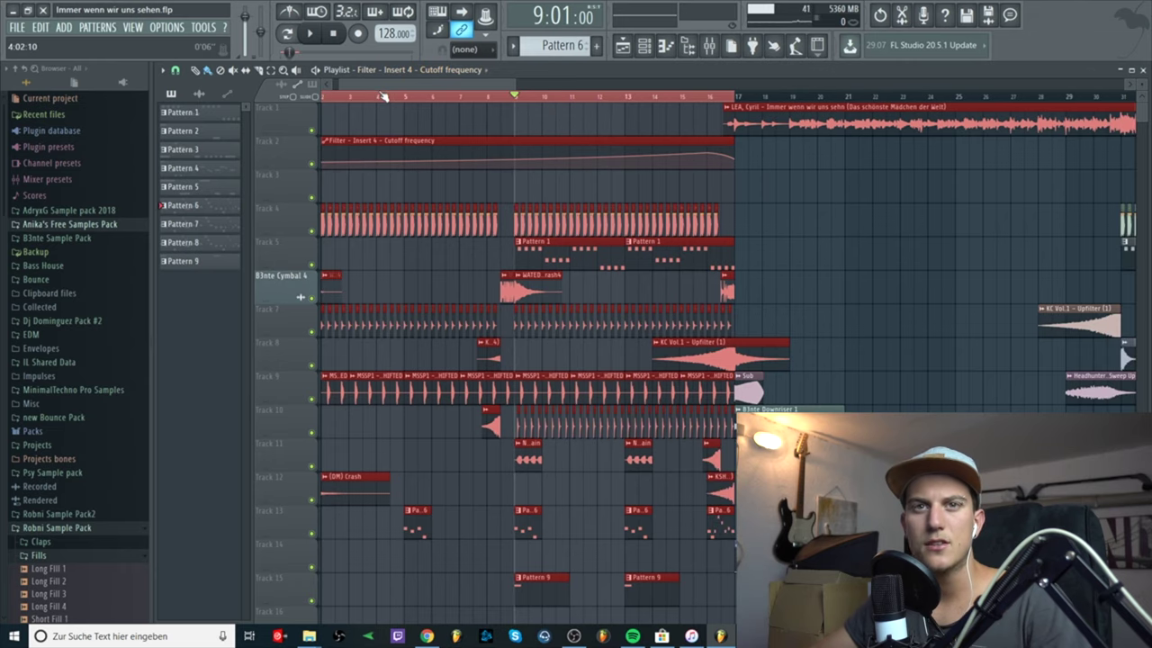
# Step: Mute the filter automation on Track 2, play the arrangement from bar 9 without it, stop and unmute the track
pyautogui.click(314, 166)
pyautogui.press('space')
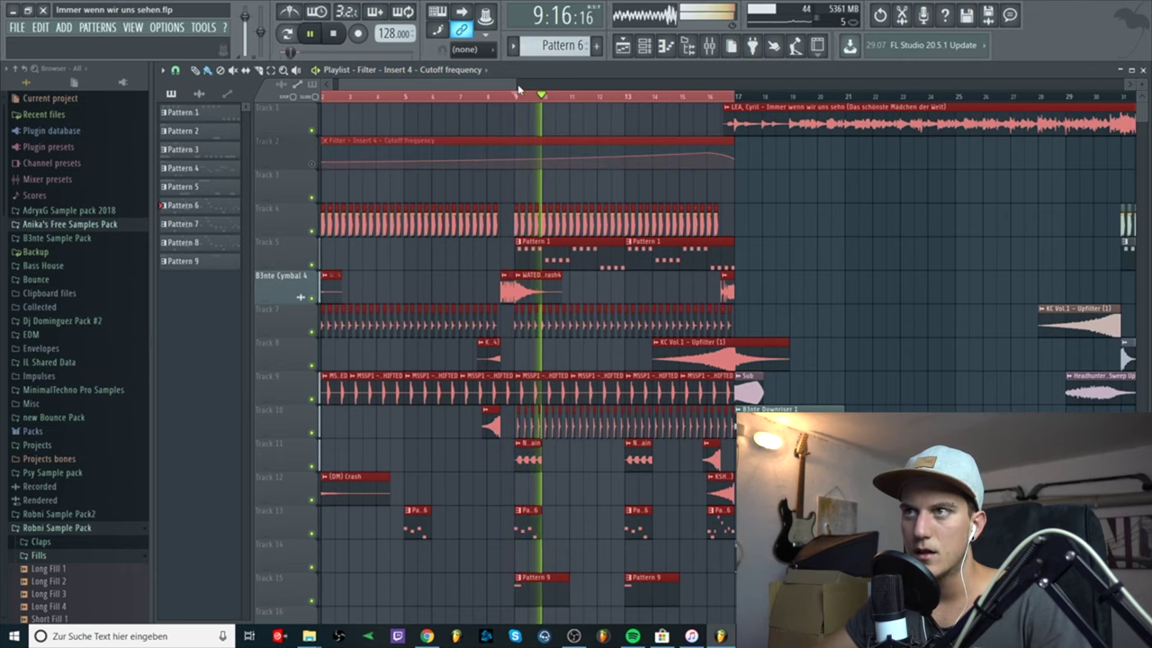
pyautogui.scroll(-4, 500, 131)
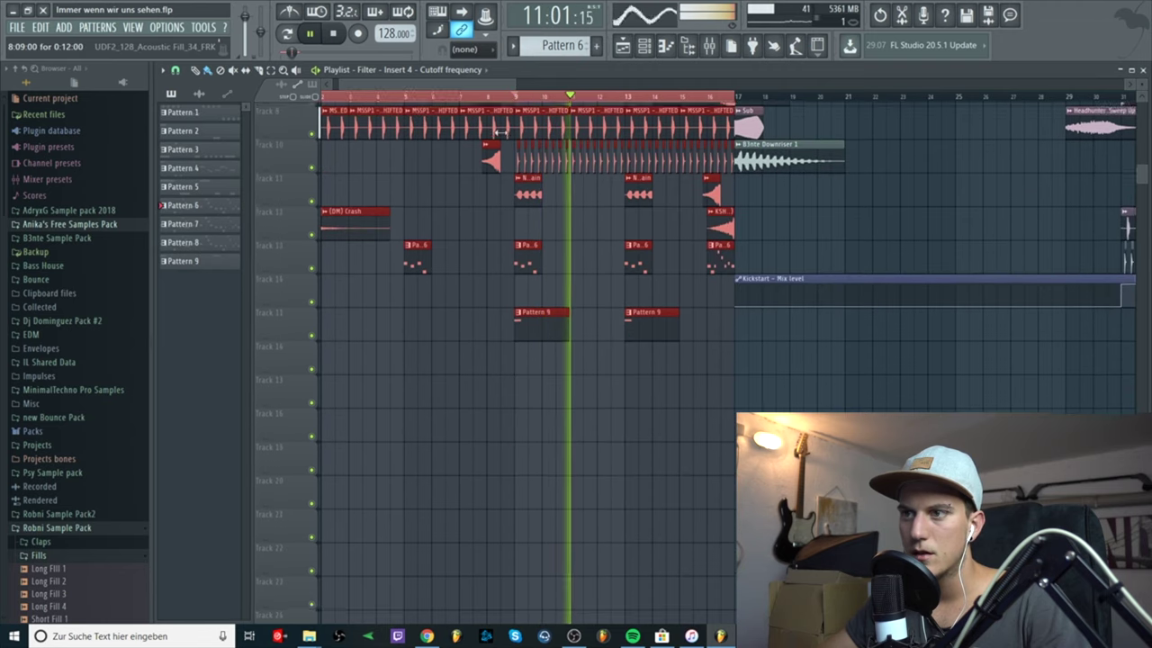
pyautogui.scroll(4, 500, 131)
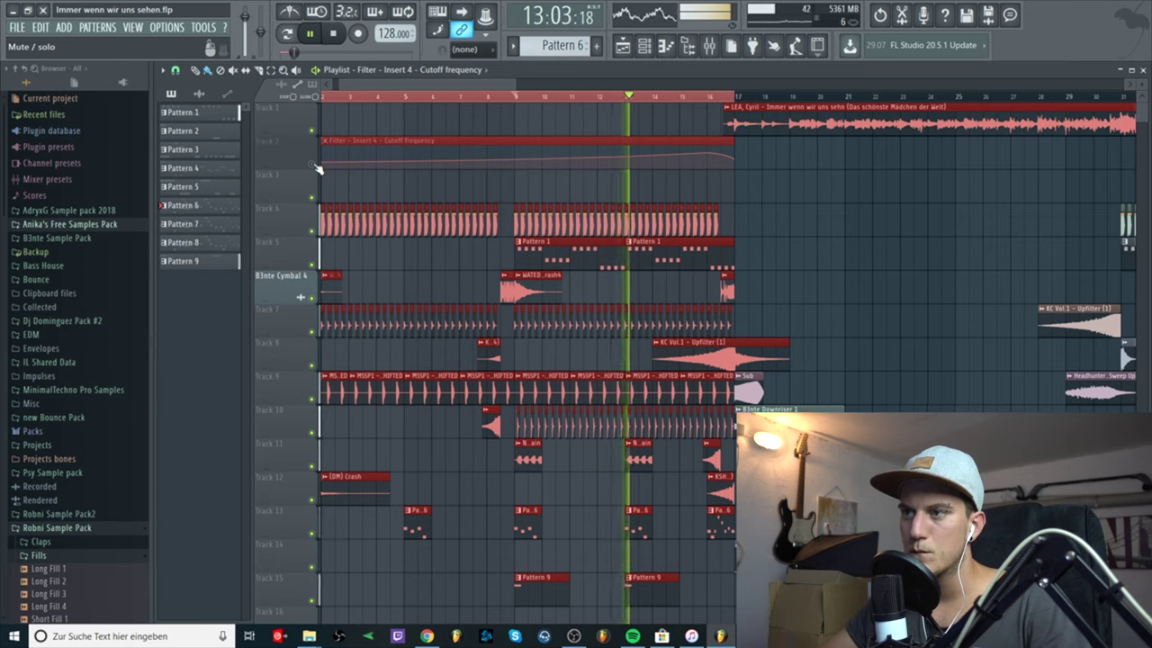
pyautogui.press('space')
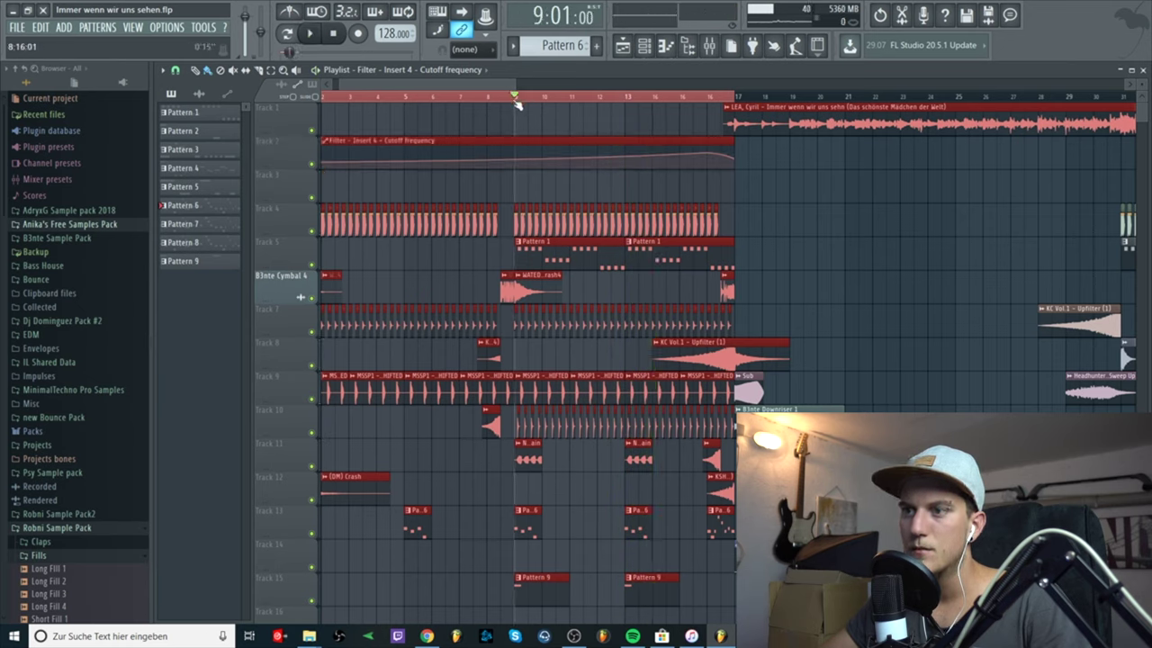
# Step: Play from bar 9 with the Track 2 filter automation active, stop and inspect its cutoff curve up to bar 17
pyautogui.press('space')
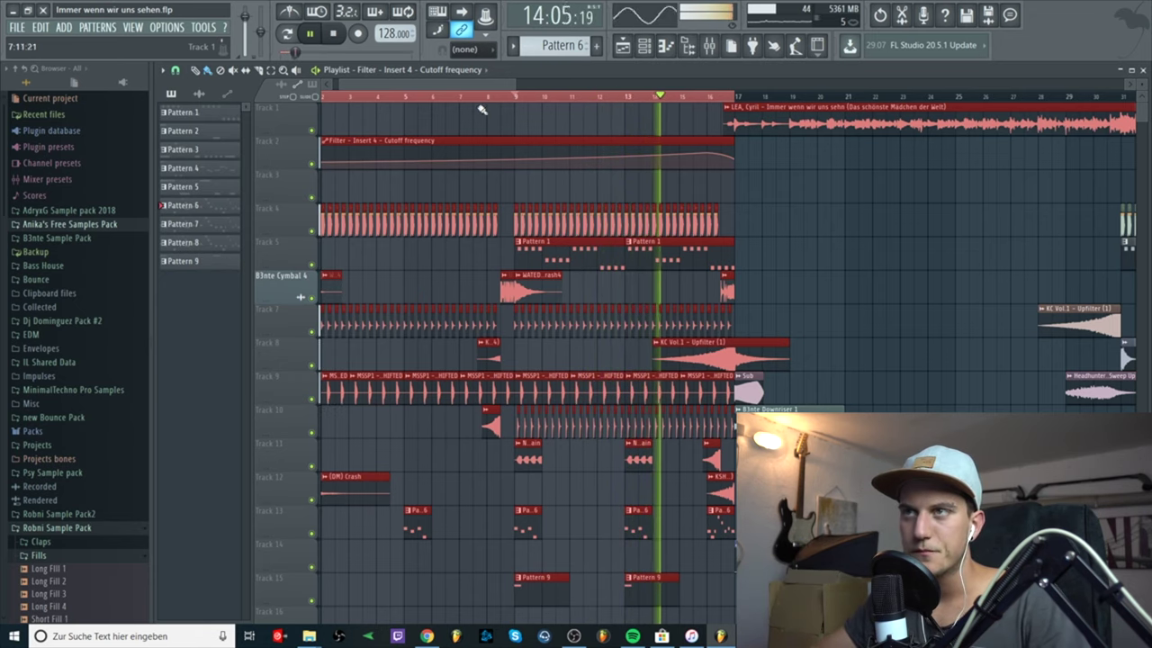
pyautogui.press('space')
pyautogui.scroll(-2, 481, 114)
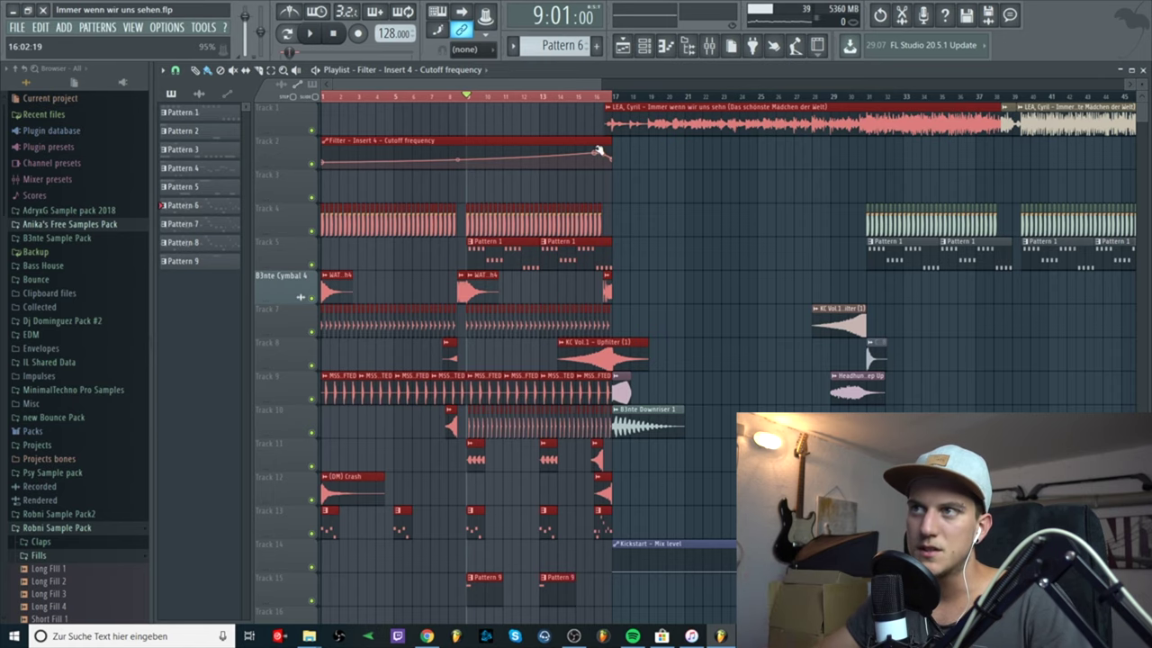
pyautogui.scroll(2, 642, 137)
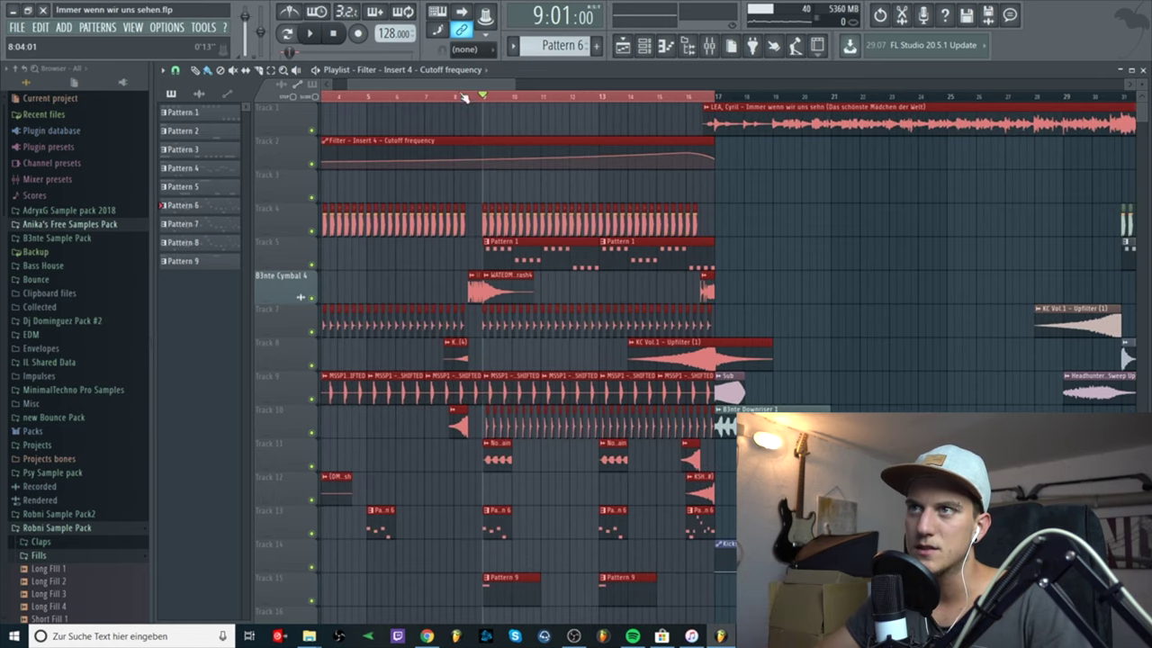
# Step: Return the playlist to bar 1, clear the time selection and inspect the WA TEDM2 Closed Hihat25 sample on Track 7
pyautogui.moveTo(441, 85); pyautogui.dragTo(346, 89)
pyautogui.doubleClick(324, 97)
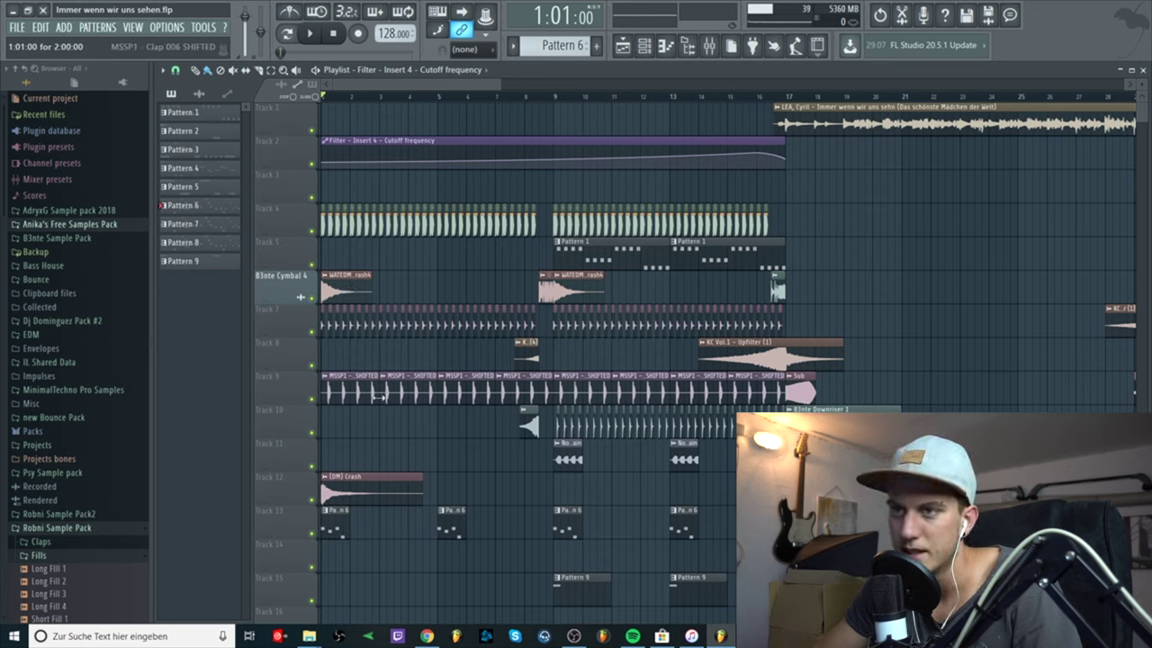
pyautogui.doubleClick(381, 326)
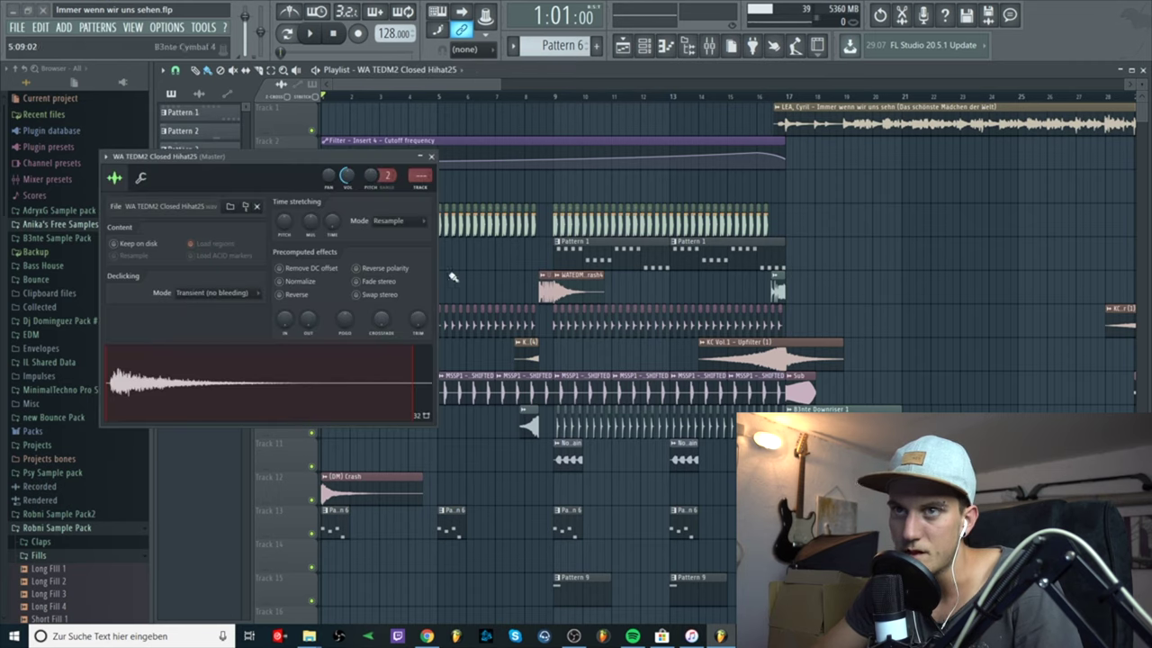
pyautogui.click(432, 157)
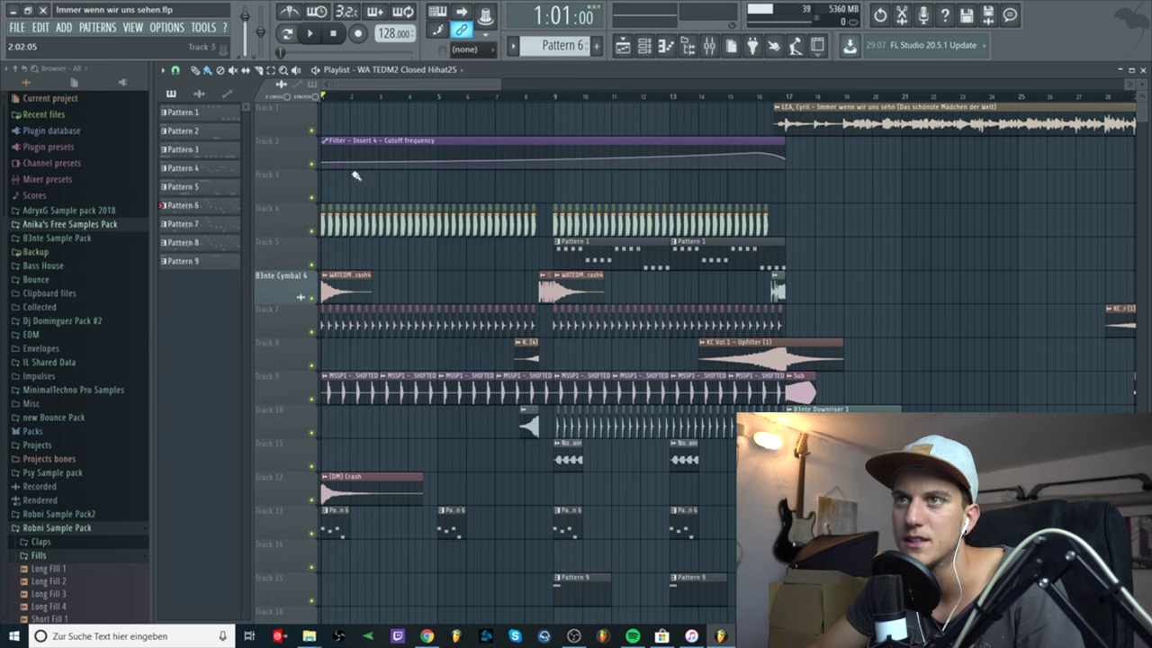
# Step: Solo Track 4, enable the Track 7 hi-hats and Track 9 claps with it, and play the intro from bar 1
pyautogui.rightClick(312, 231)
pyautogui.click(312, 332)
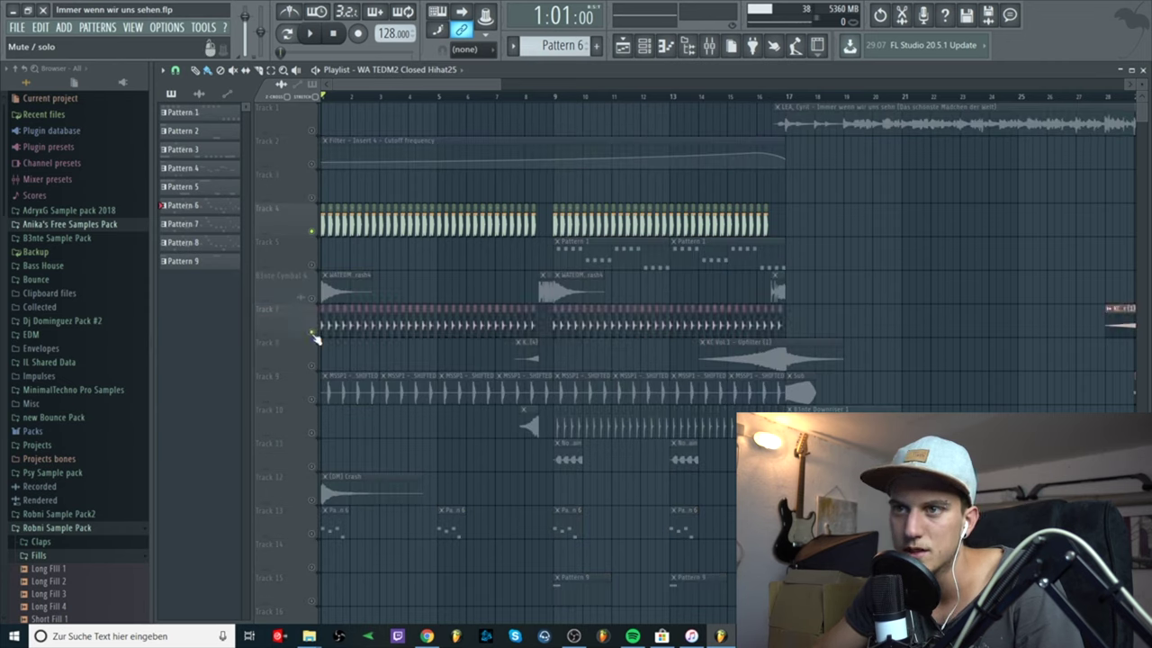
pyautogui.click(312, 398)
pyautogui.press('space')
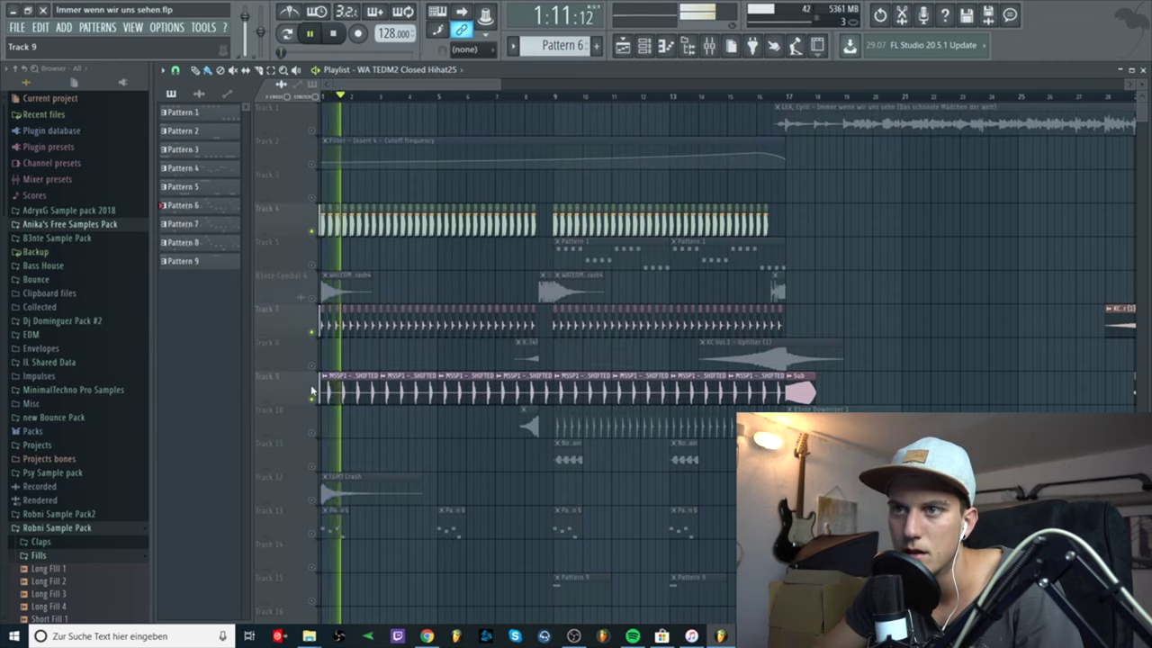
# Step: Compare the beat with the claps and hi-hats muted and the hi-hats re-enabled, stop playback and restore all tracks
pyautogui.click(312, 332)
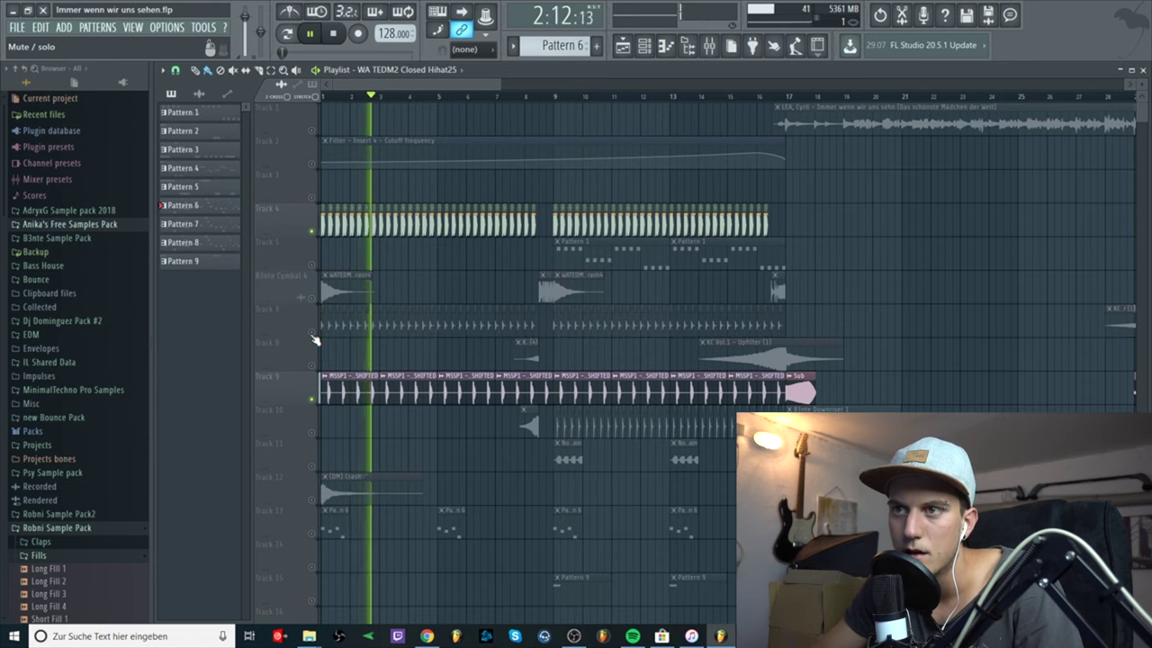
pyautogui.click(312, 398)
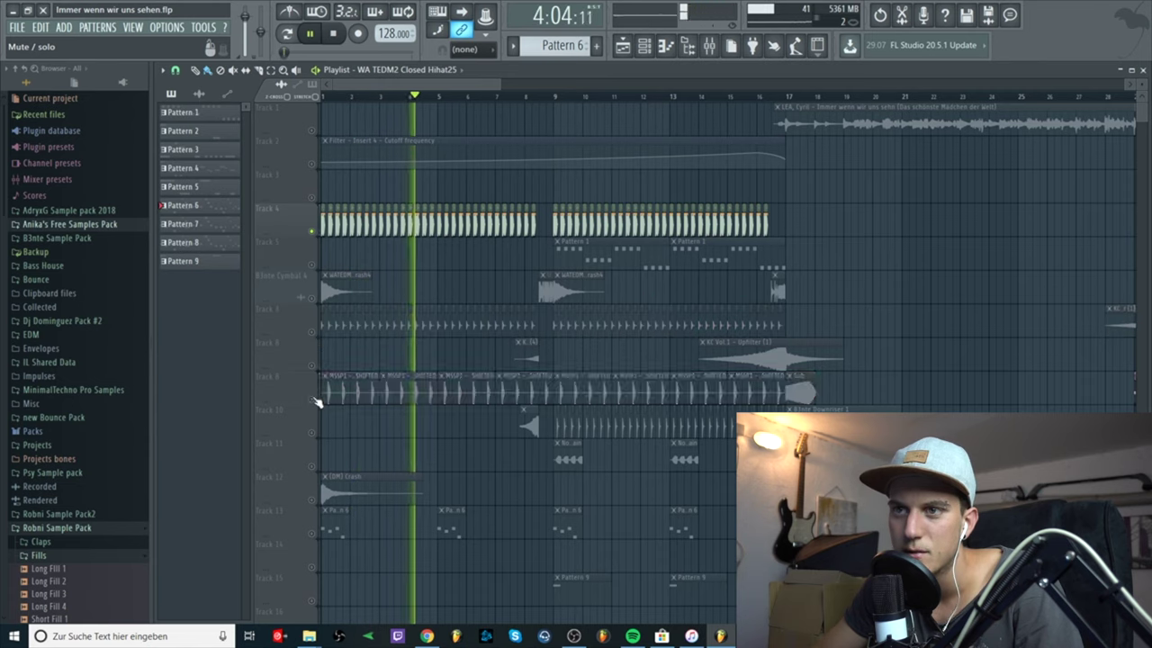
pyautogui.click(313, 333)
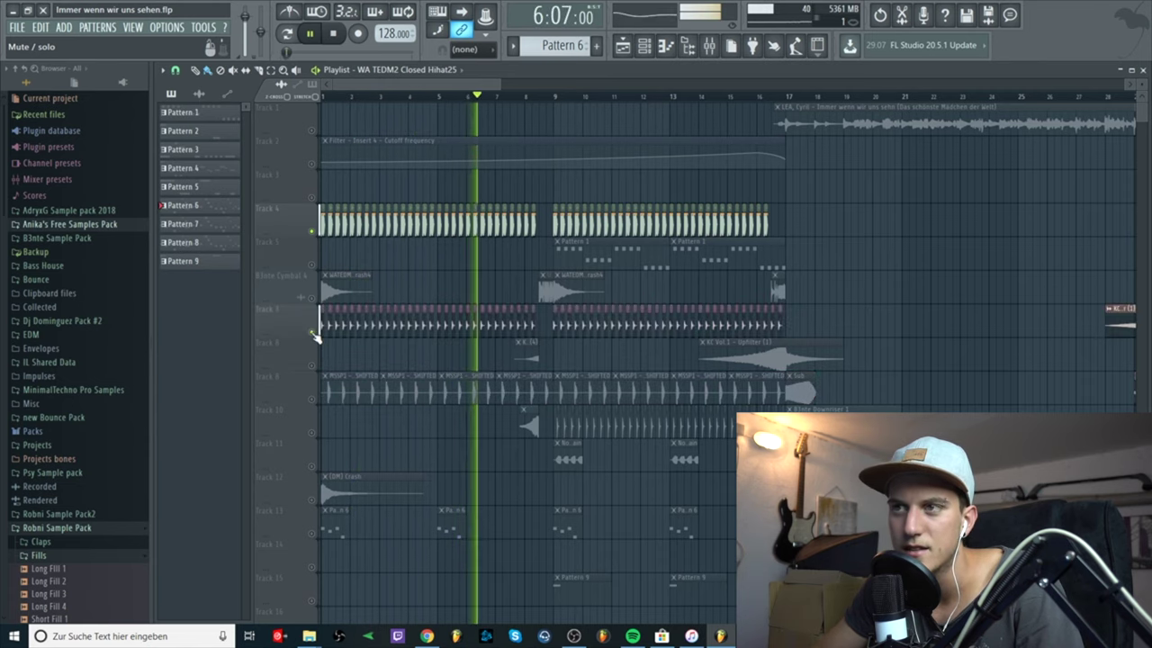
pyautogui.click(313, 333)
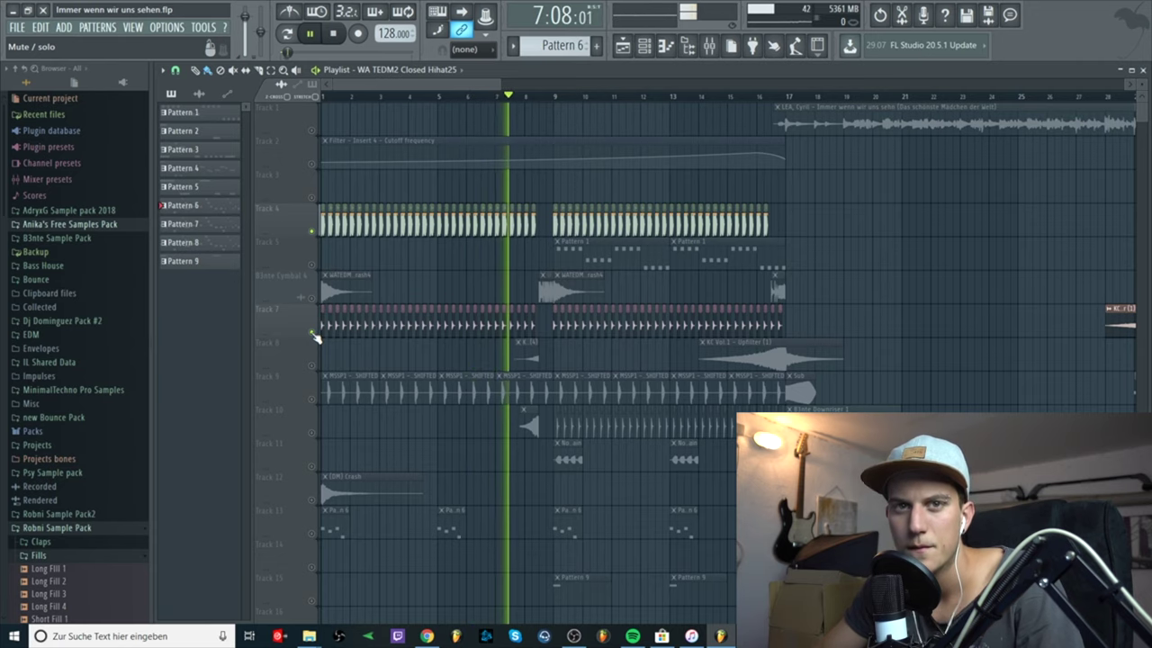
pyautogui.press('space')
pyautogui.rightClick(313, 333)
pyautogui.rightClick(313, 333)
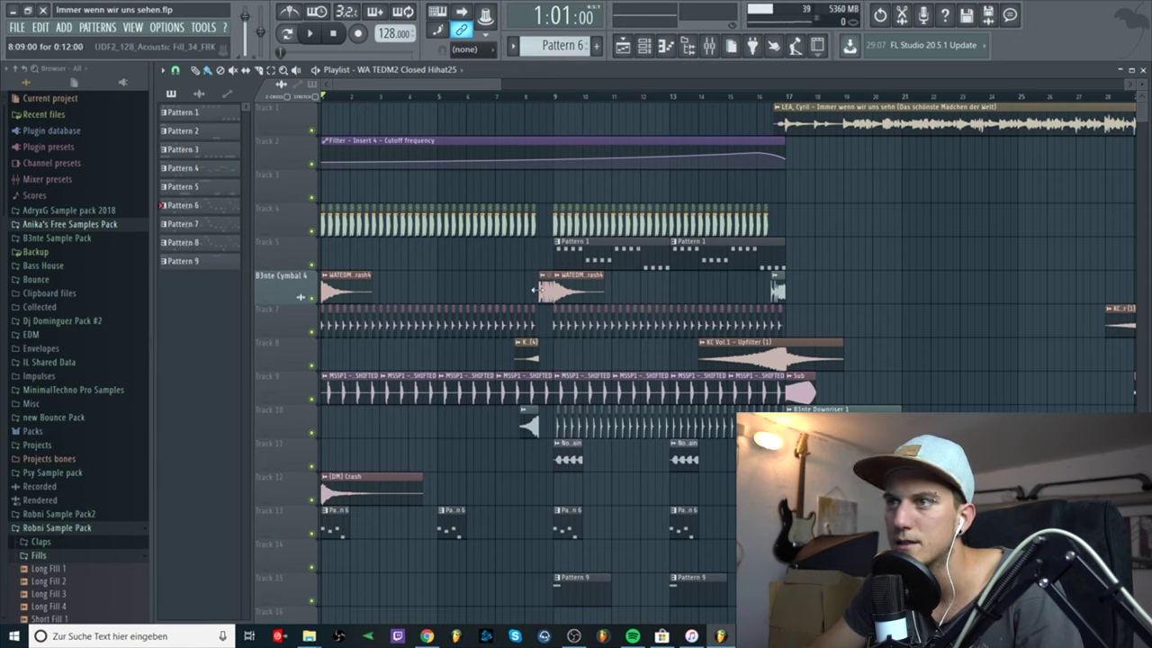
# Step: Inspect the UDF2_128_Acoustic Fill_34_FRK sample on the B3nte Cymbal 4 track just before bar 9 and close it
pyautogui.click(543, 278)
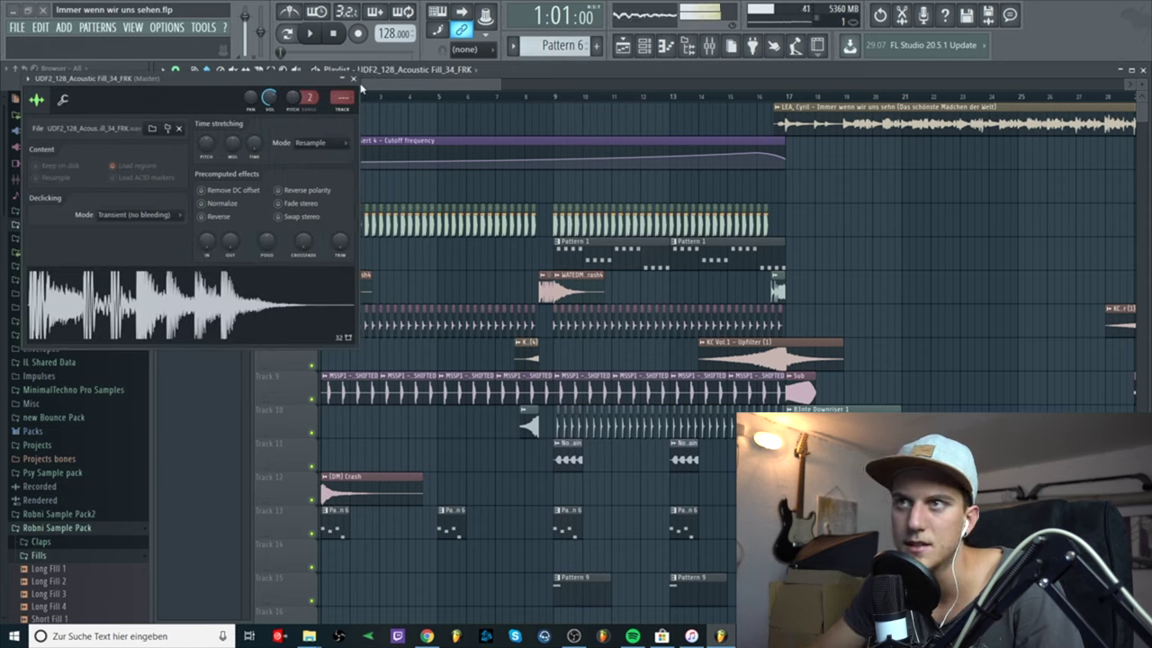
pyautogui.click(356, 81)
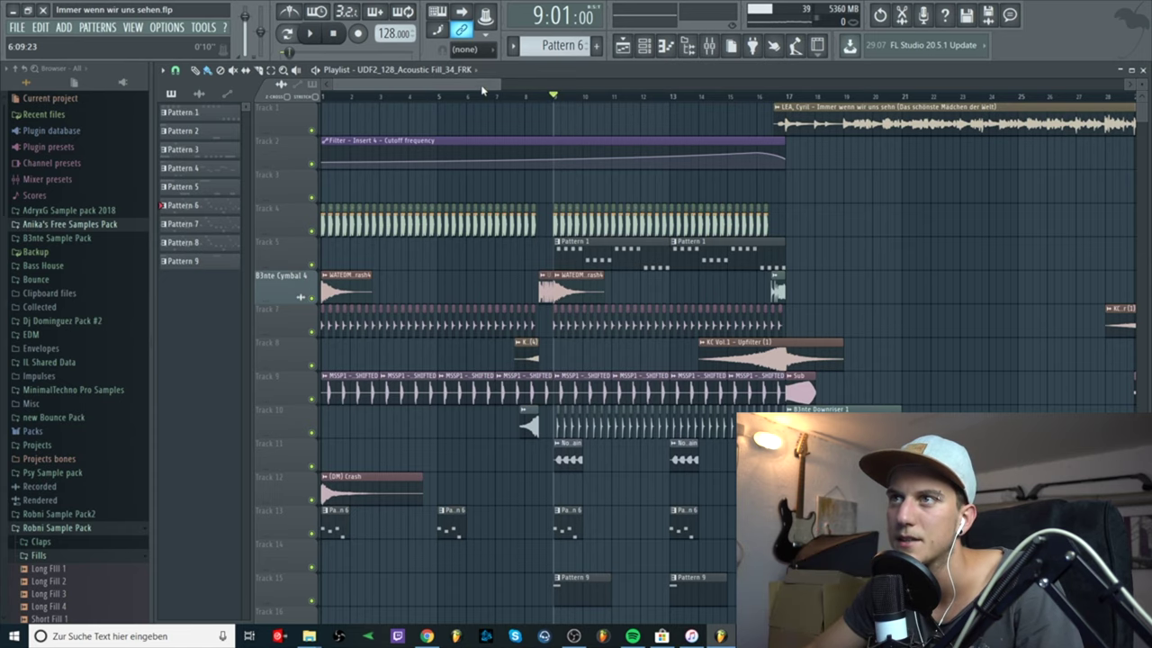
pyautogui.moveTo(480, 87); pyautogui.dragTo(503, 84)
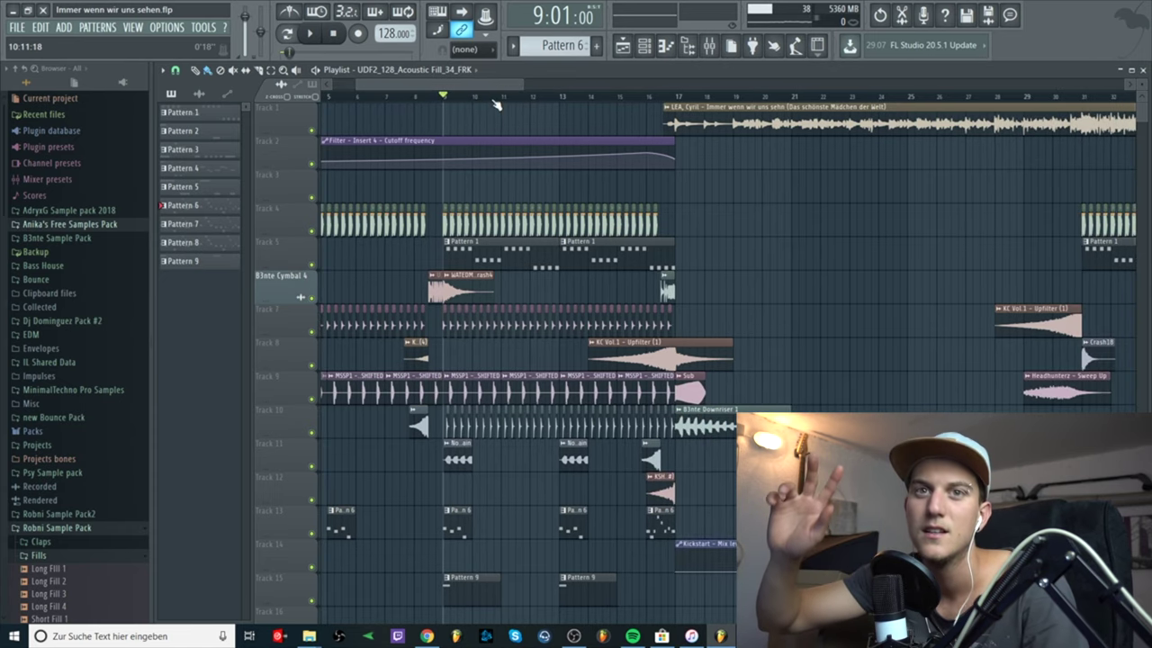
# Step: Inspect the B3nte Cymbal 9 sample on Track 10 and the Noise sidechain sample on Track 11 at bar 9
pyautogui.scroll(-1, 520, 247)
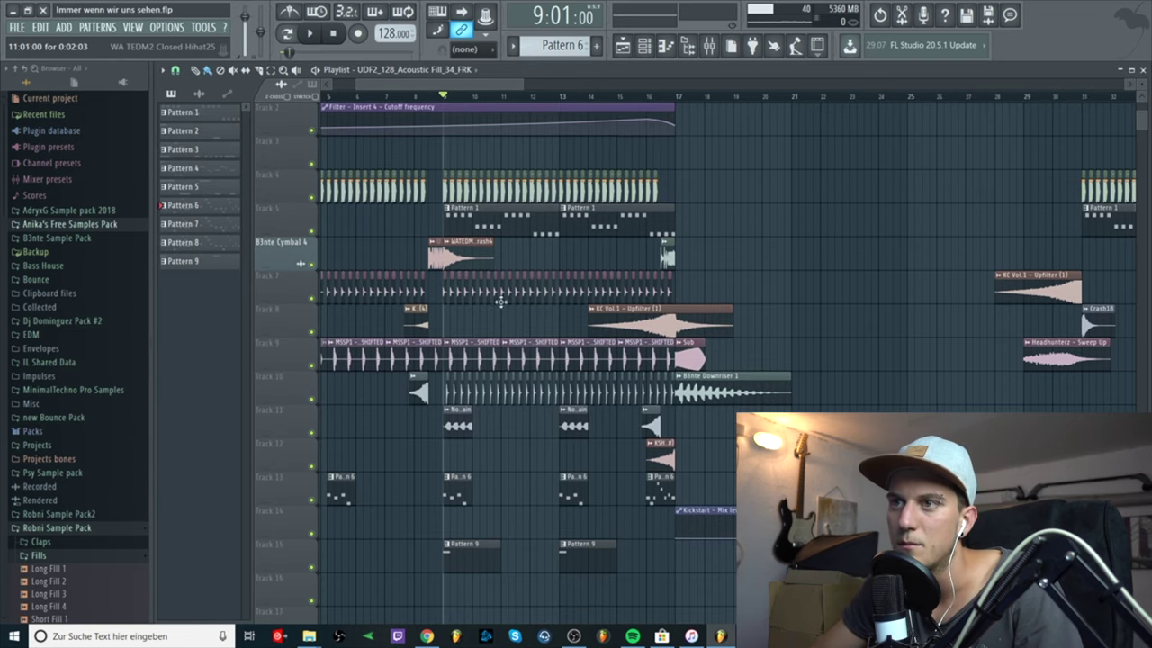
pyautogui.scroll(3, 442, 300)
pyautogui.doubleClick(482, 385)
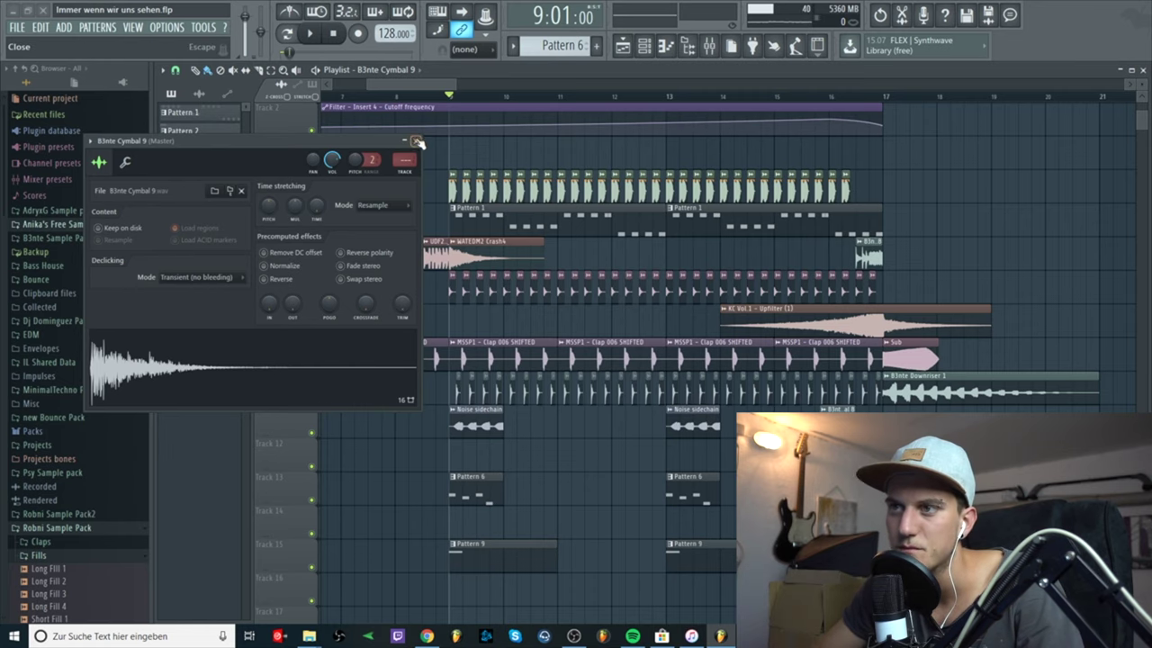
pyautogui.scroll(-2, 474, 337)
pyautogui.doubleClick(474, 337)
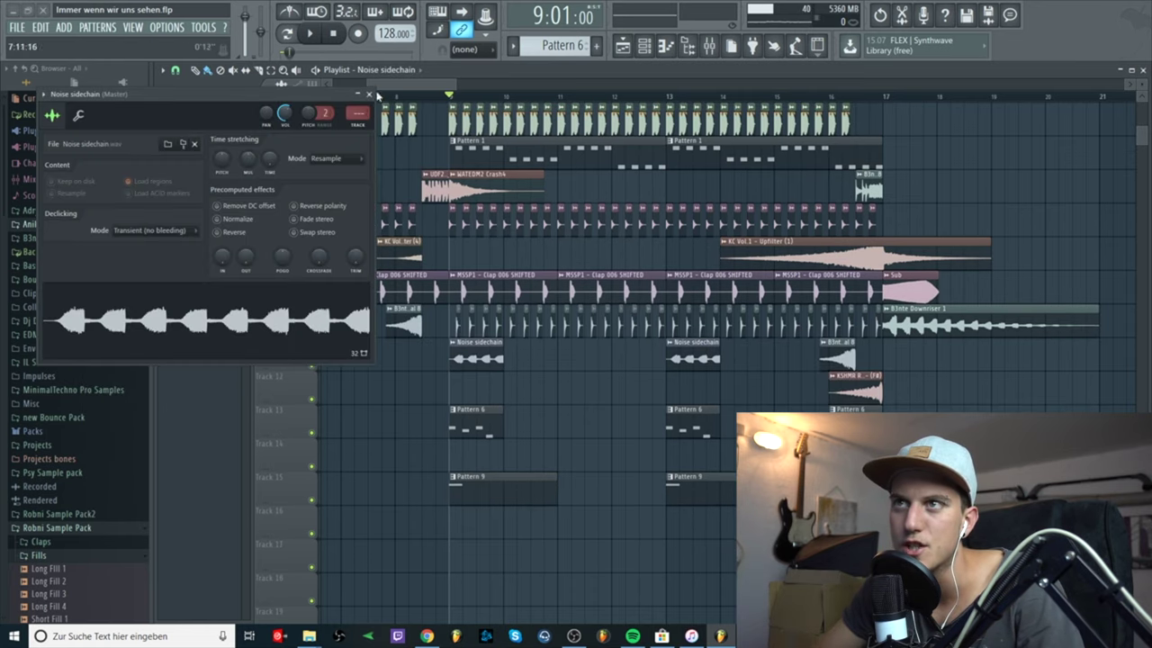
pyautogui.click(369, 93)
# Step: Review the layers that start at bar 9, play the arrangement from there and stop
pyautogui.scroll(-1, 475, 392)
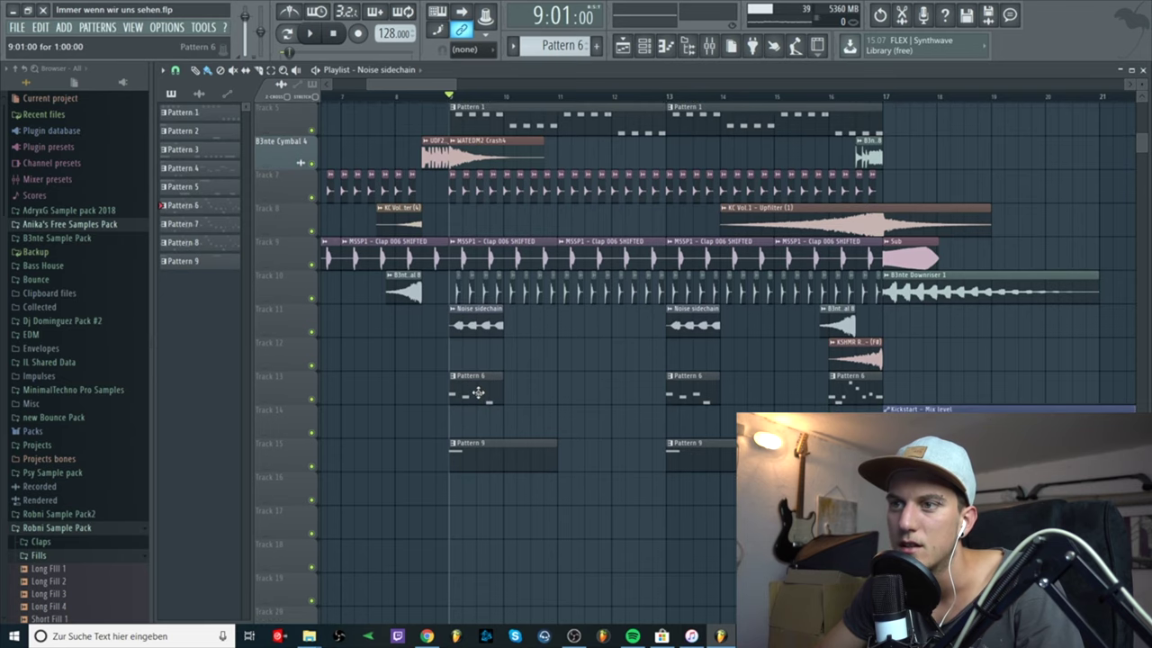
pyautogui.scroll(4, 474, 393)
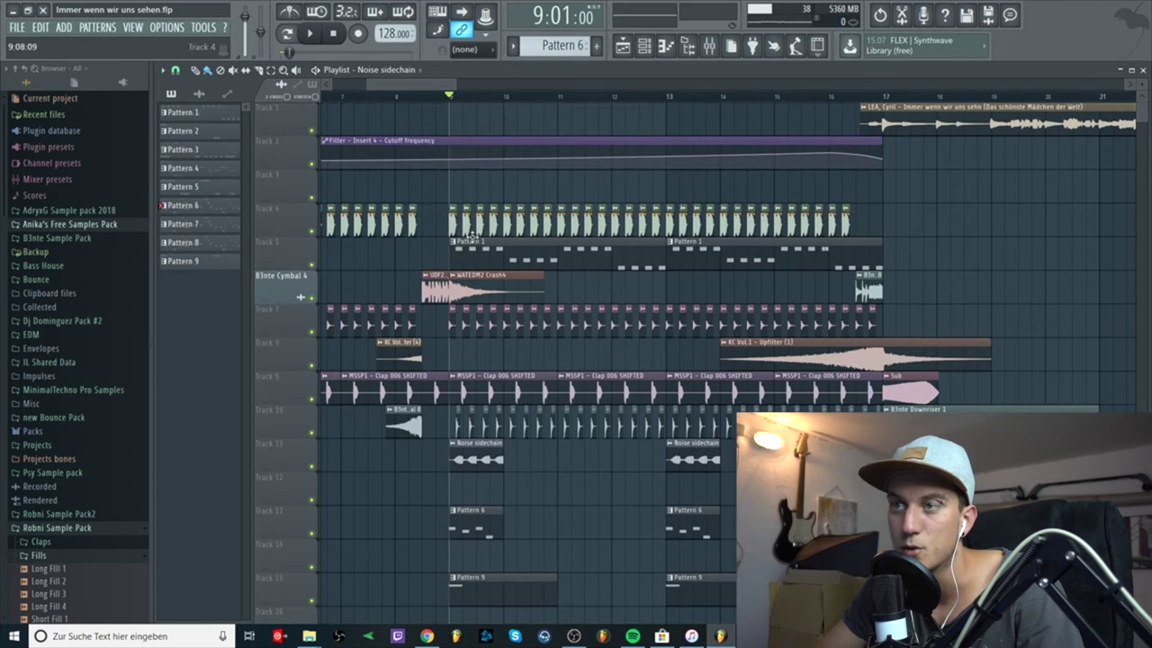
pyautogui.scroll(-2, 486, 252)
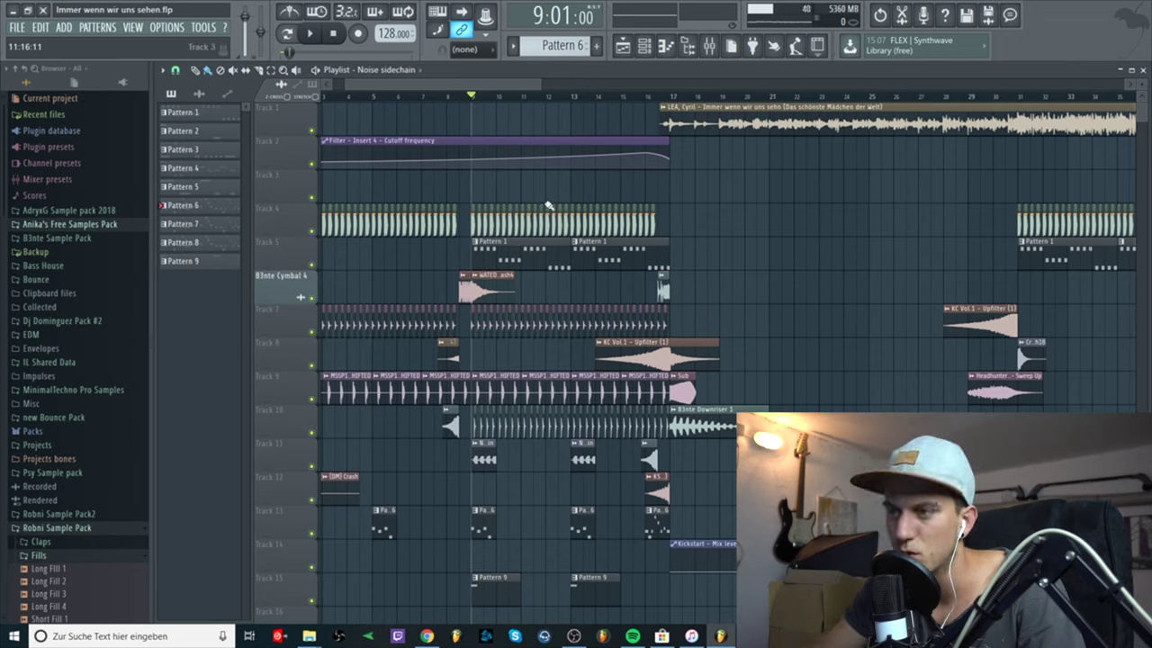
pyautogui.press('space')
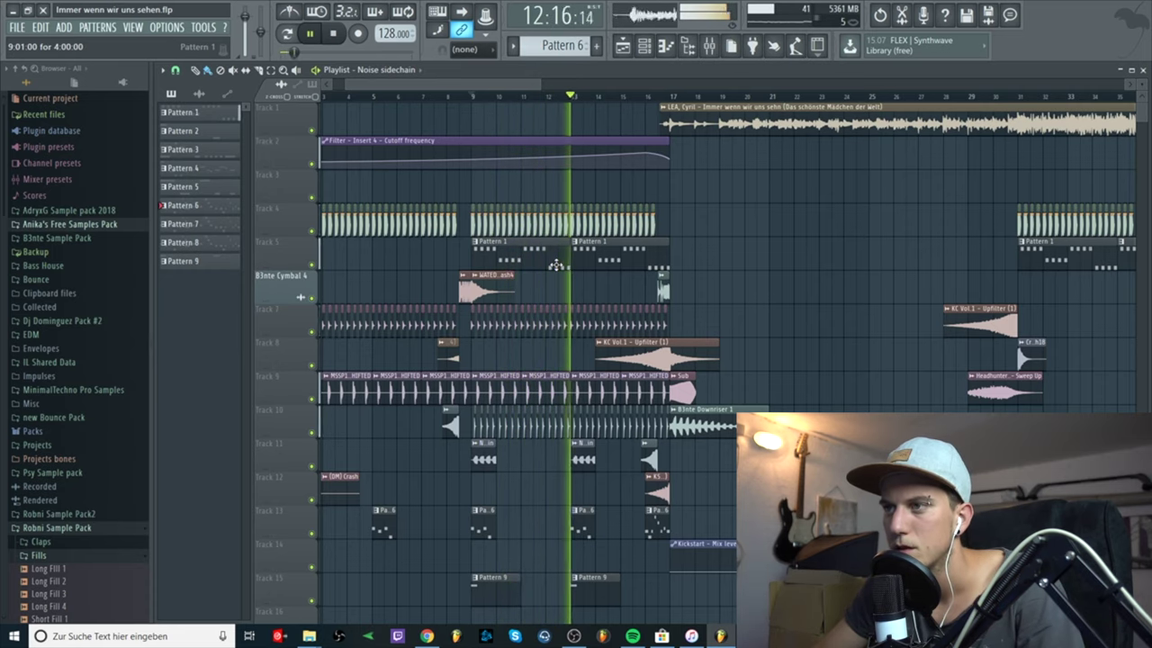
pyautogui.press('space')
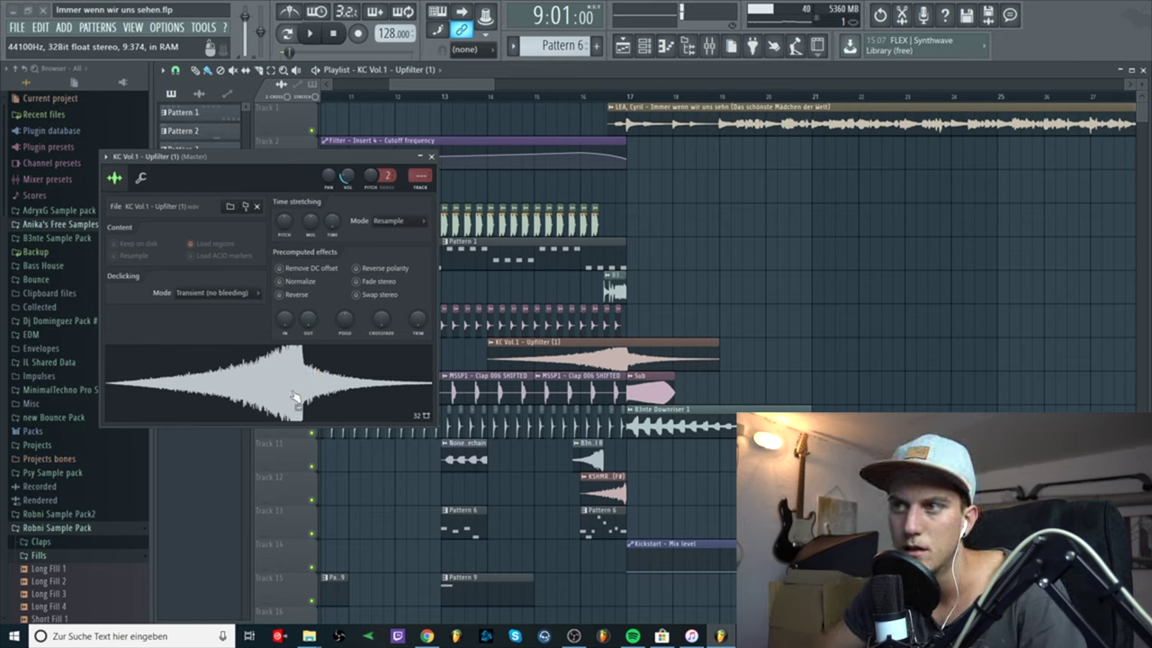
# Step: Close the KC Vol.1 - Upfilter (1) sample and open the B3nte Cymbal 8 riser on Track 11 near bar 16
pyautogui.click(432, 157)
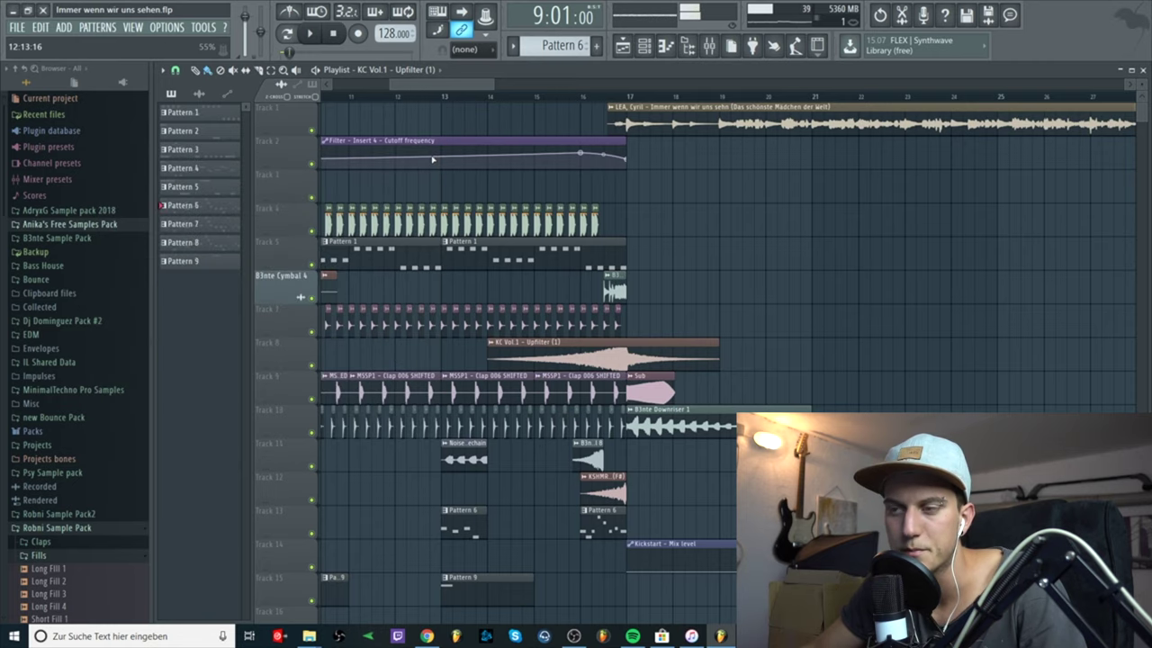
pyautogui.scroll(-3, 531, 270)
pyautogui.doubleClick(588, 358)
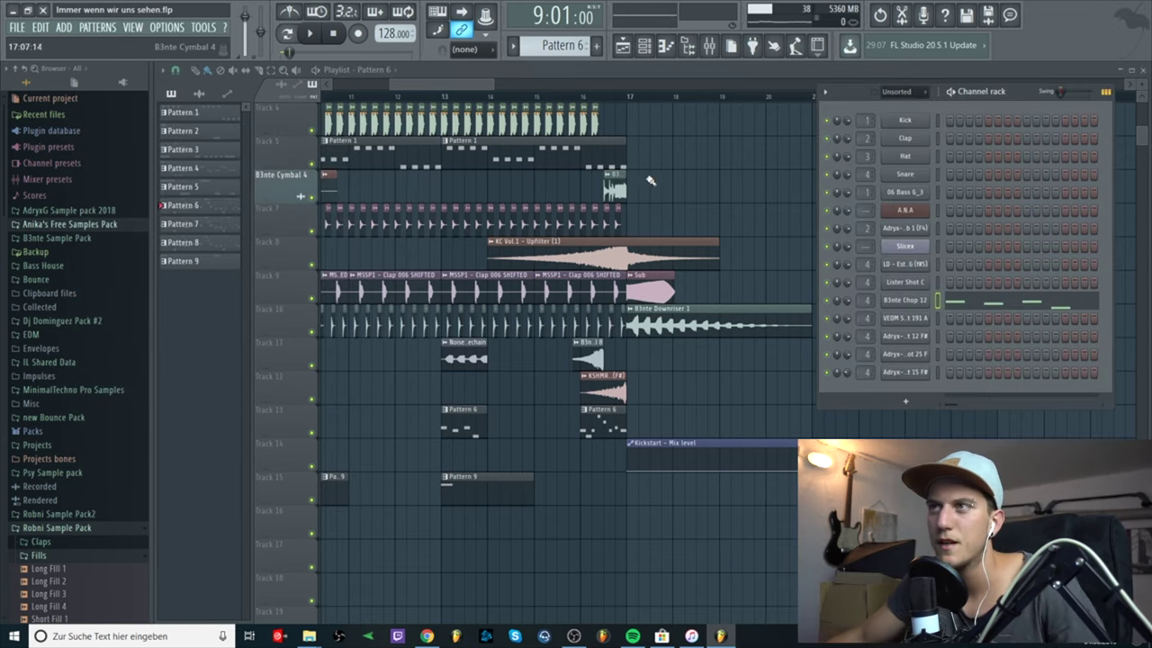
# Step: Set the playback position to bar 16 and examine the fill, risers and Pattern 6 leading into bar 17
pyautogui.click(592, 95)
pyautogui.scroll(-3, 549, 117)
pyautogui.click(580, 94)
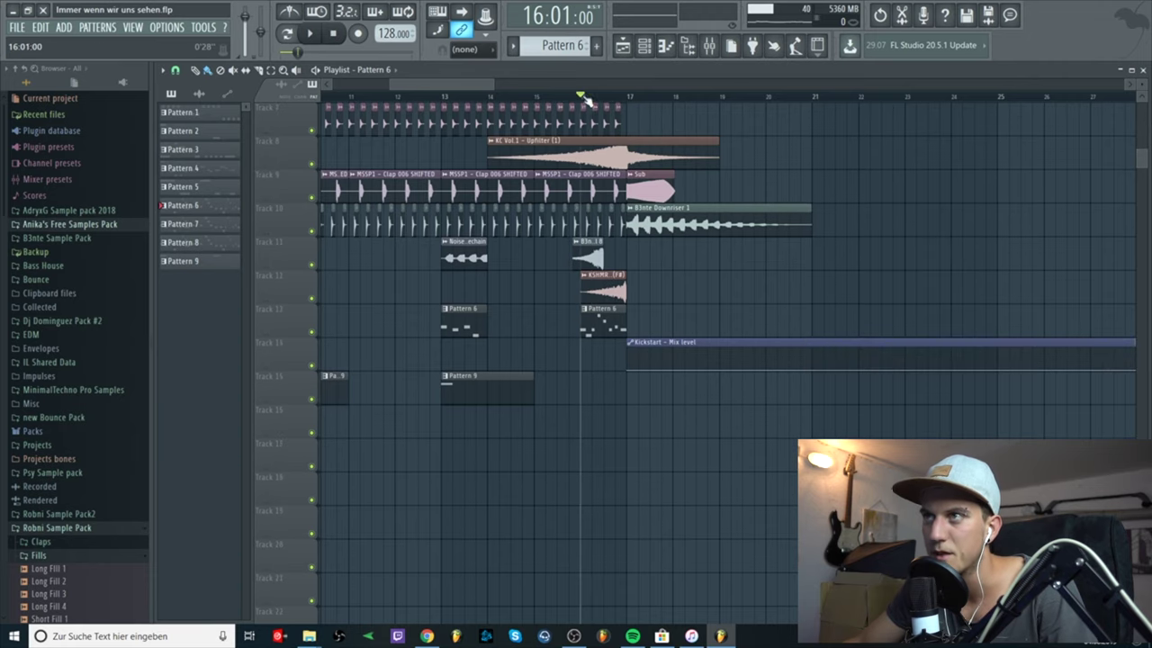
pyautogui.scroll(2, 594, 261)
pyautogui.scroll(2, 615, 303)
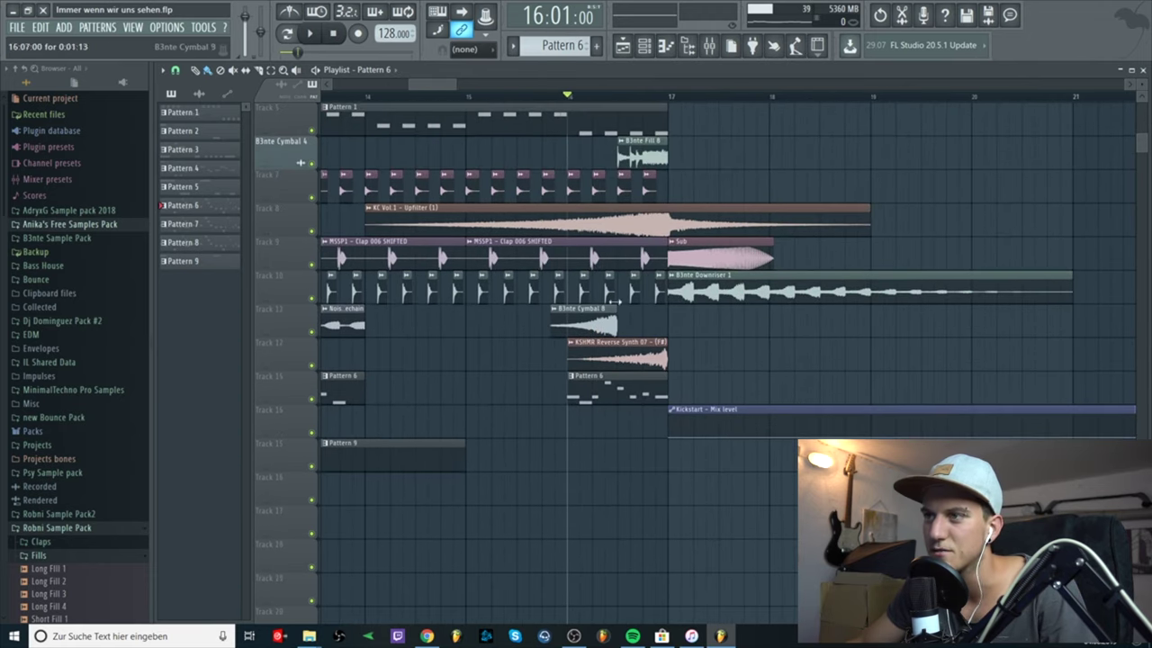
pyautogui.scroll(-3, 544, 290)
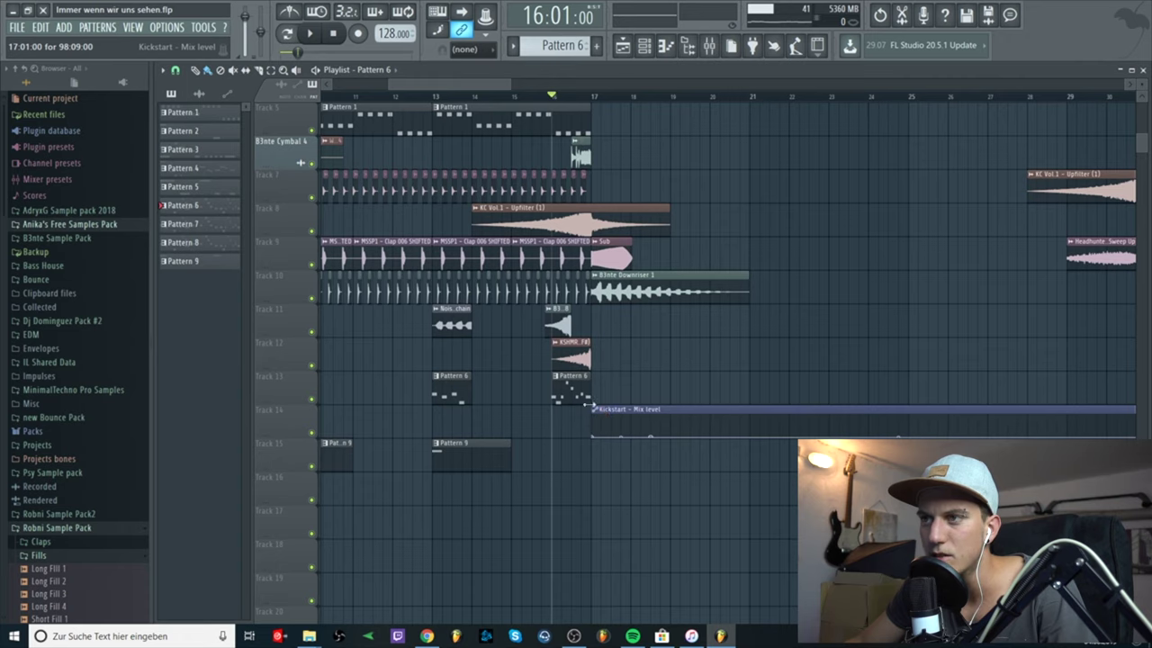
# Step: Set the playback position to bar 13 and view the B3nte Chop 12 notes of Pattern 6's bar 16 clip in the piano roll
pyautogui.click(438, 94)
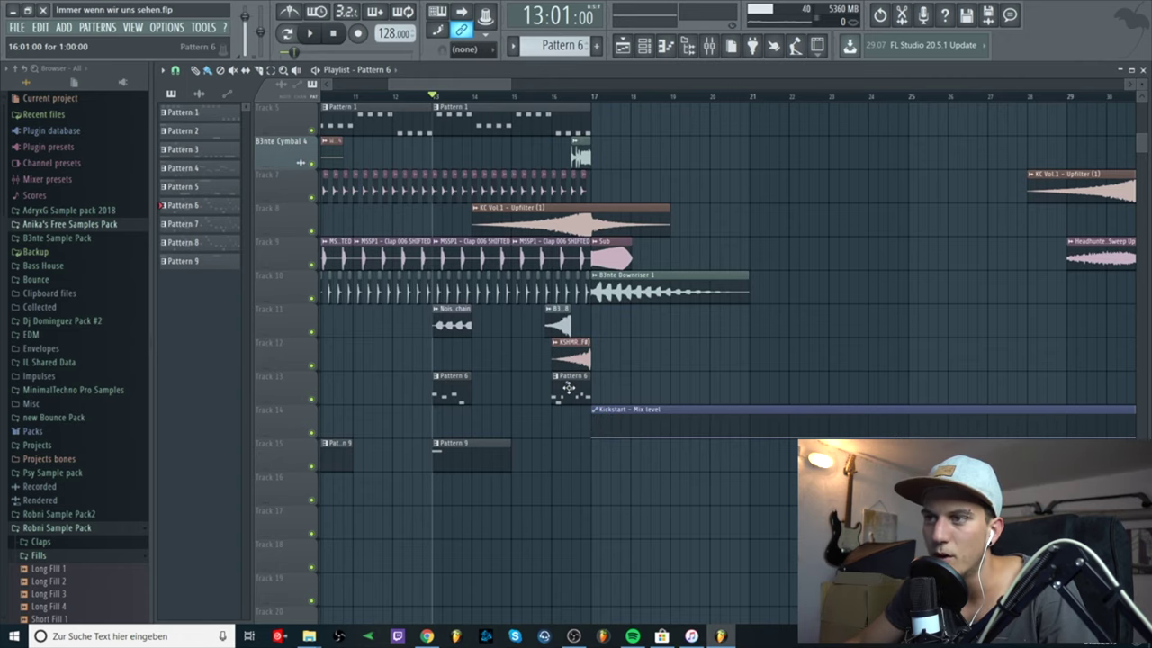
pyautogui.scroll(1, 568, 387)
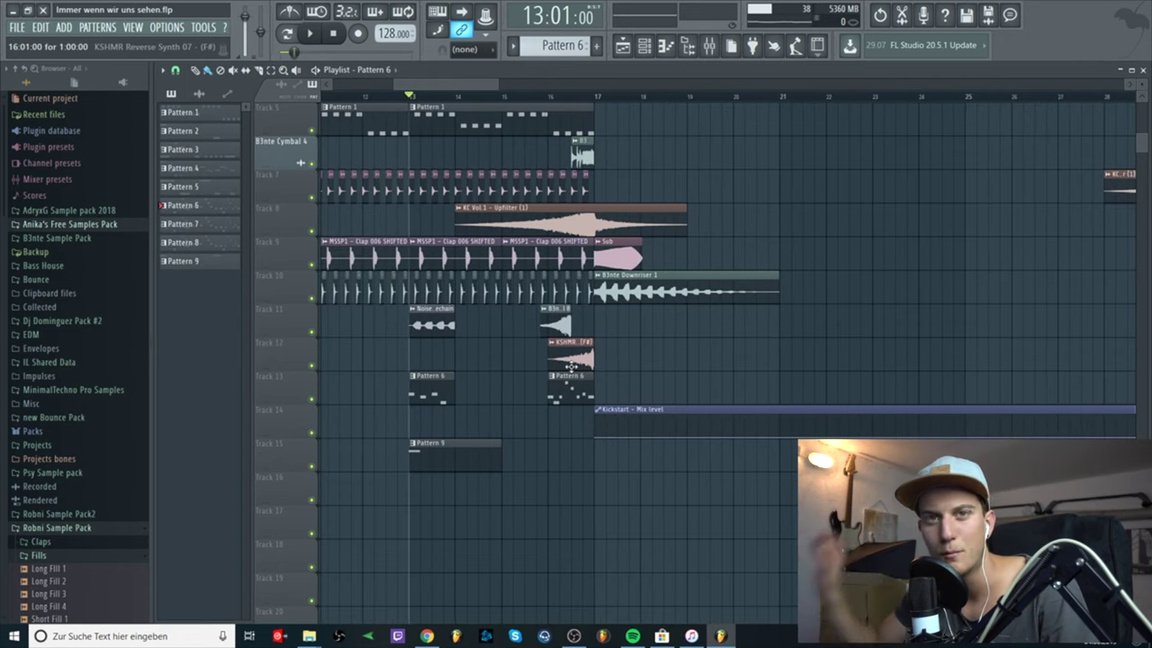
pyautogui.doubleClick(576, 392)
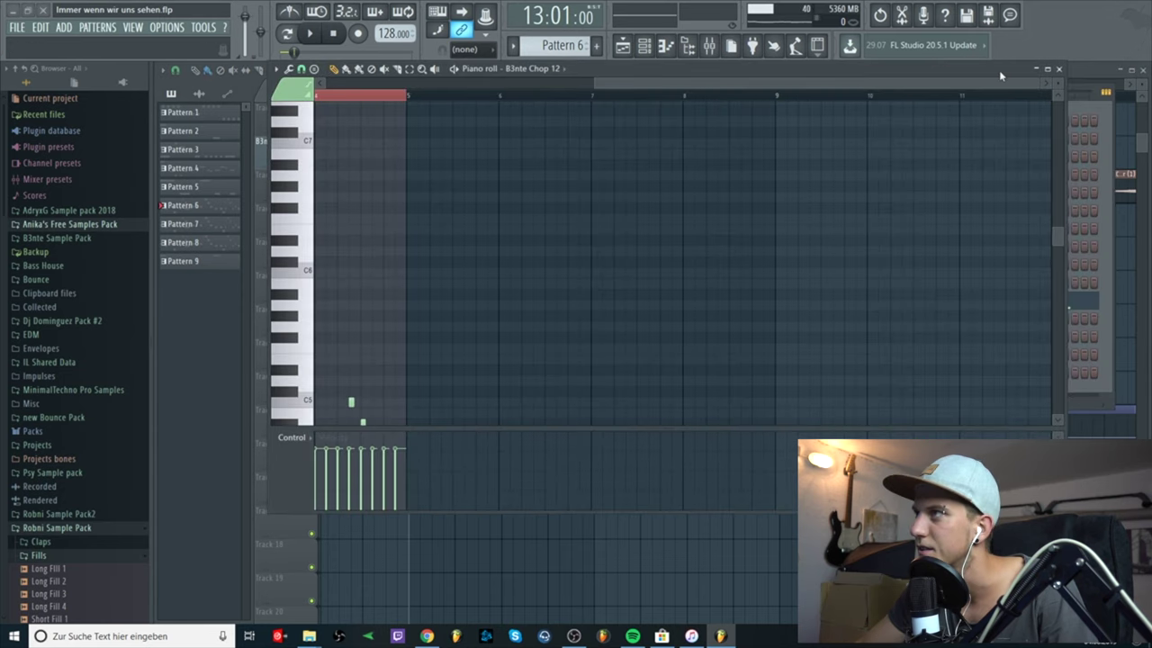
pyautogui.click(1059, 68)
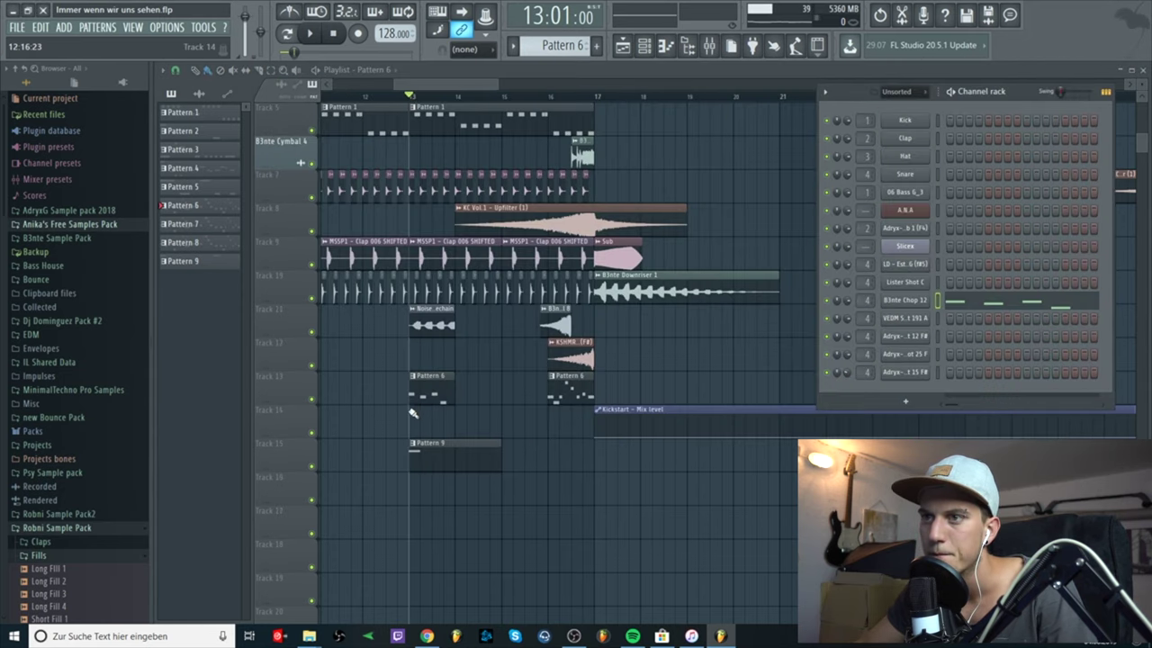
# Step: Play the transition from bar 13 past bar 17, stop and leave only the playlist open
pyautogui.press('space')
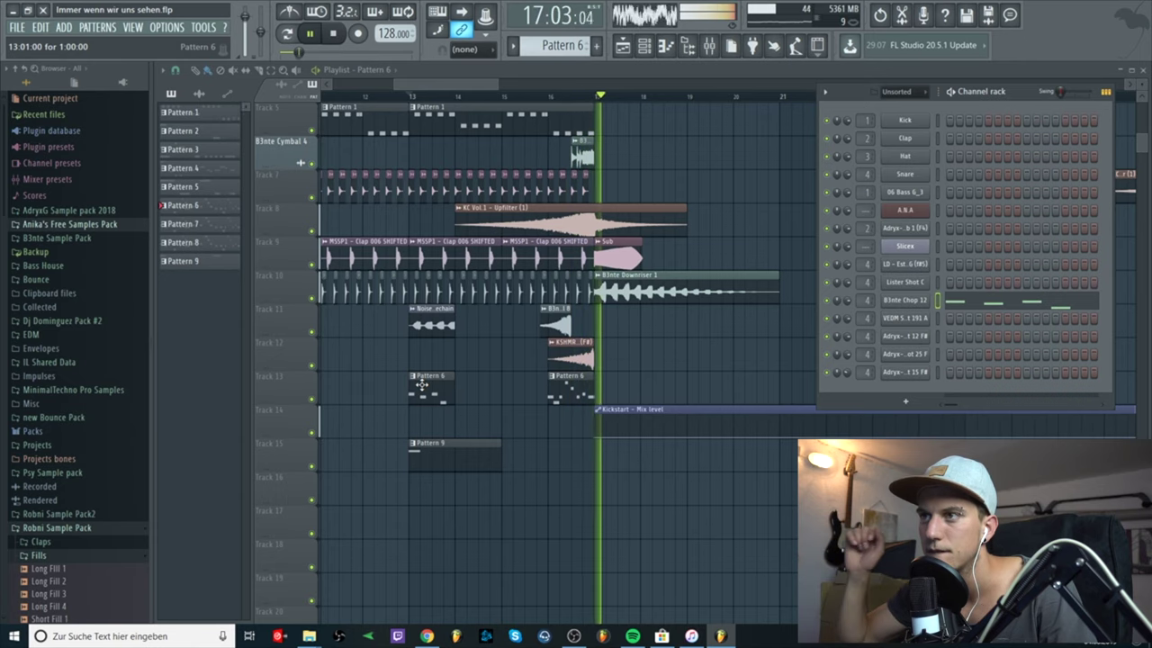
pyautogui.scroll(4, 423, 360)
pyautogui.rightClick(667, 255)
pyautogui.press('space')
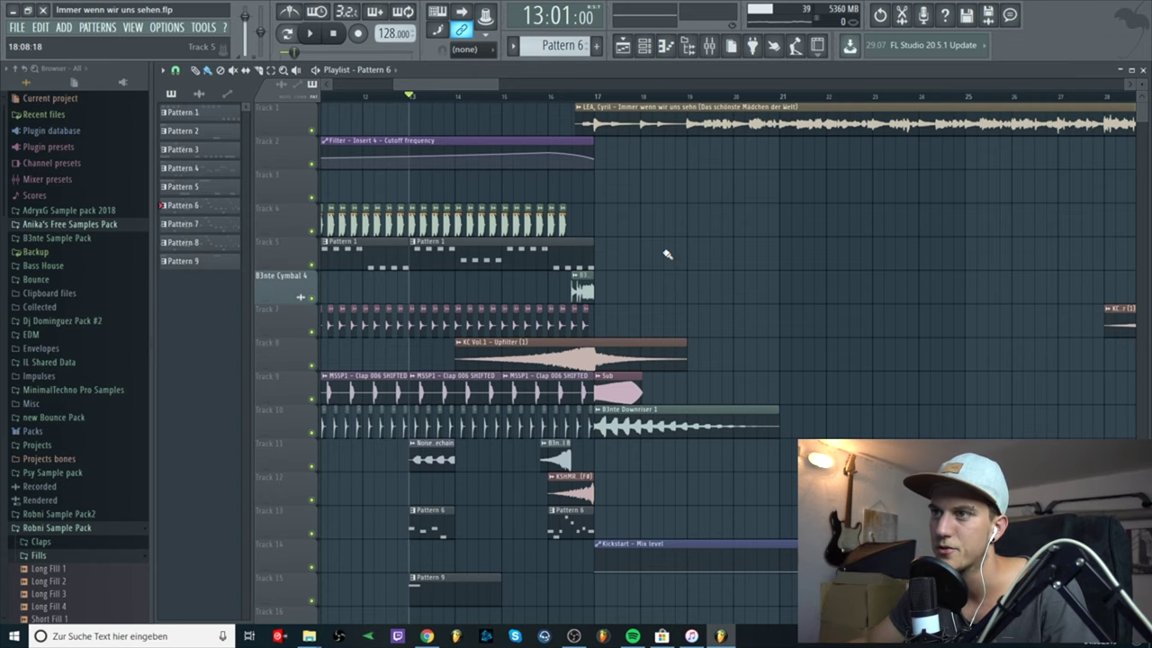
# Step: Inspect the Sub sample on Track 9 at bar 17 and close it
pyautogui.scroll(-3, 667, 255)
pyautogui.scroll(3, 642, 290)
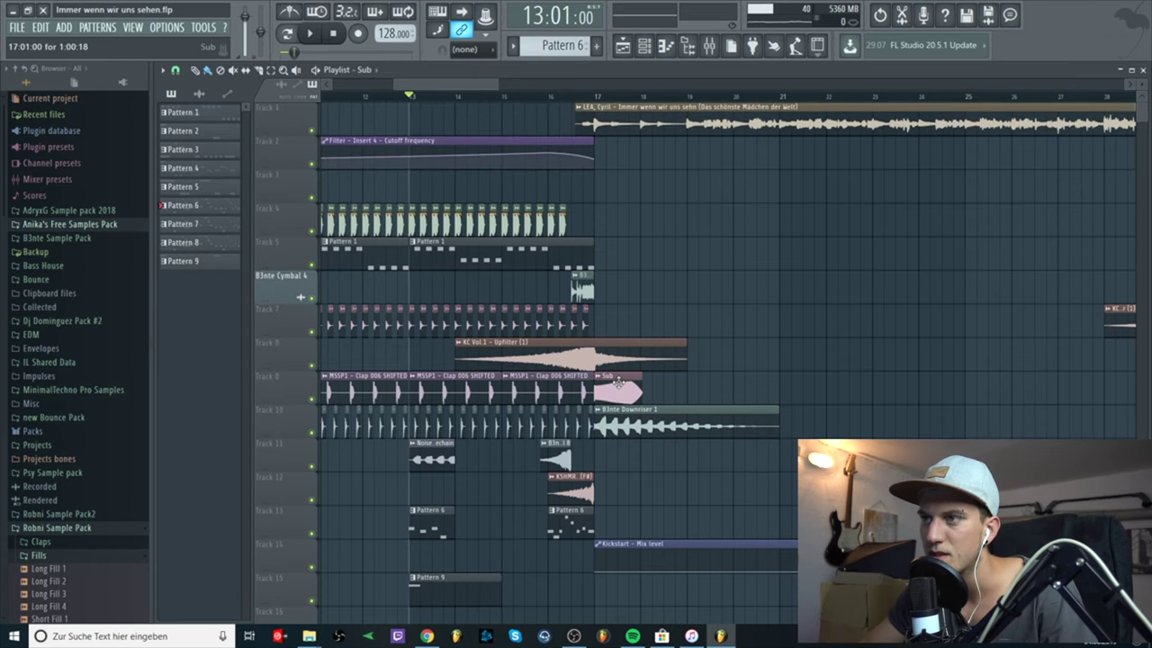
pyautogui.doubleClick(618, 383)
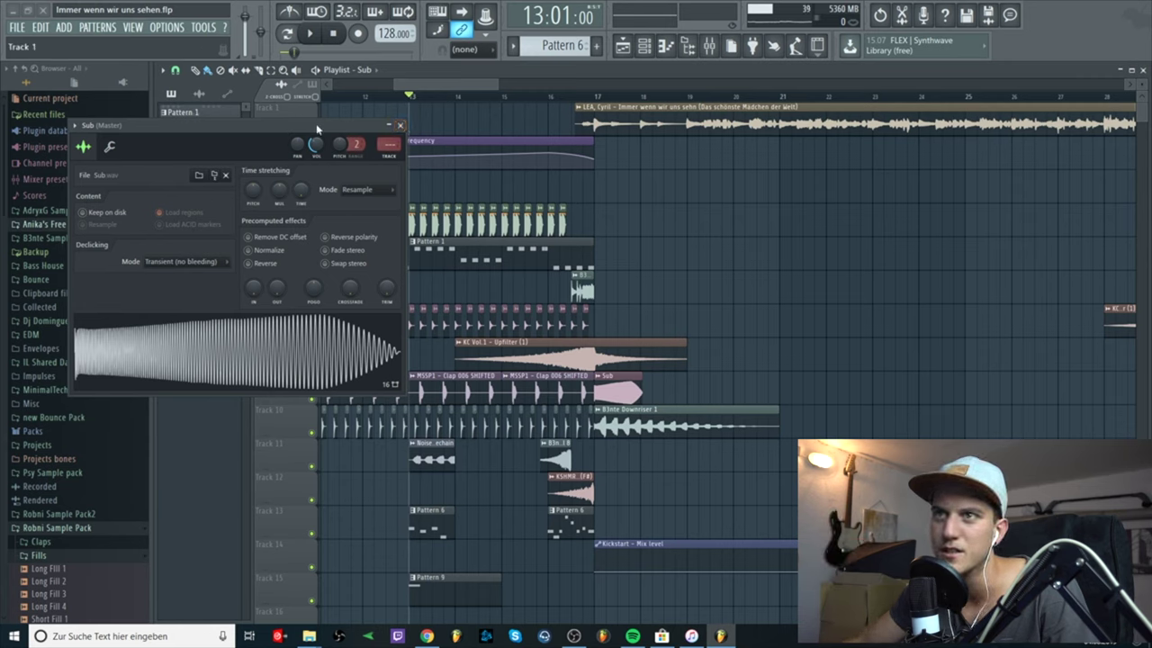
pyautogui.click(400, 125)
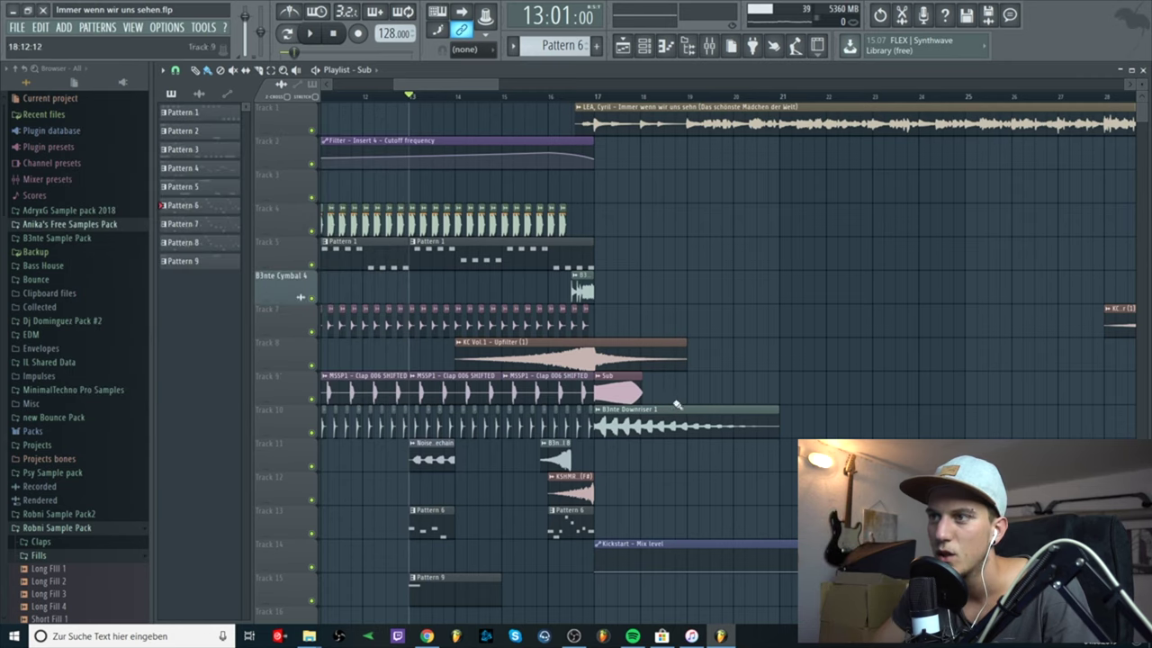
# Step: Inspect the B3nte Downriser 1 sample on Track 10 and close it, and play the section from bar 17 with more of the arrangement in view
pyautogui.doubleClick(642, 420)
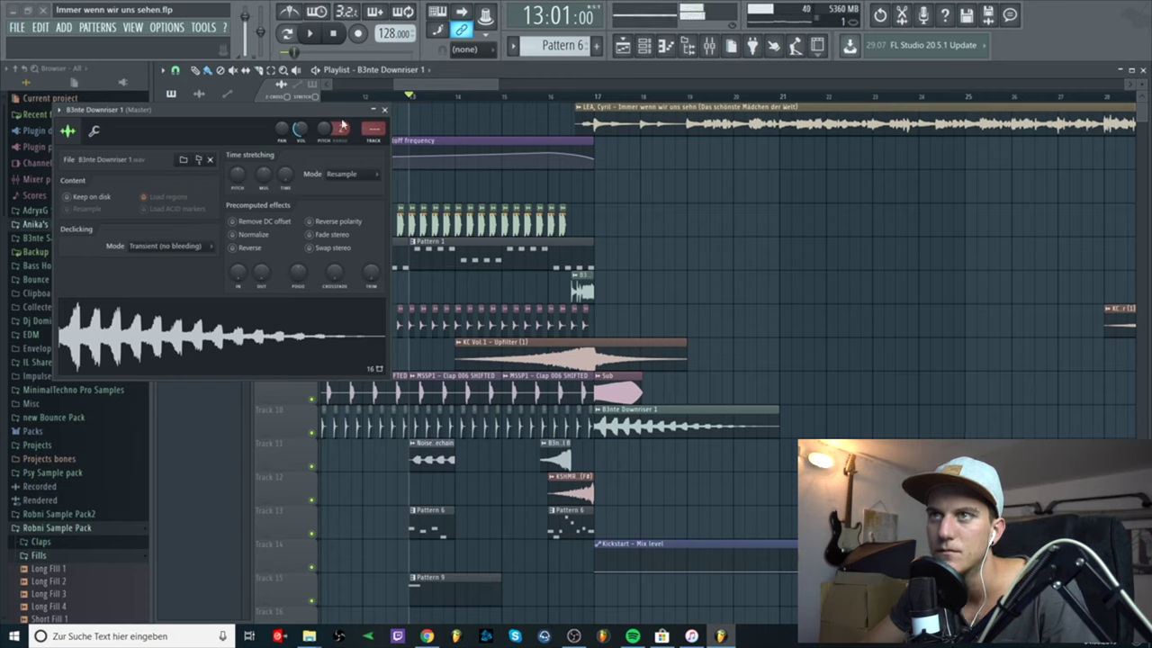
pyautogui.click(385, 110)
pyautogui.click(597, 96)
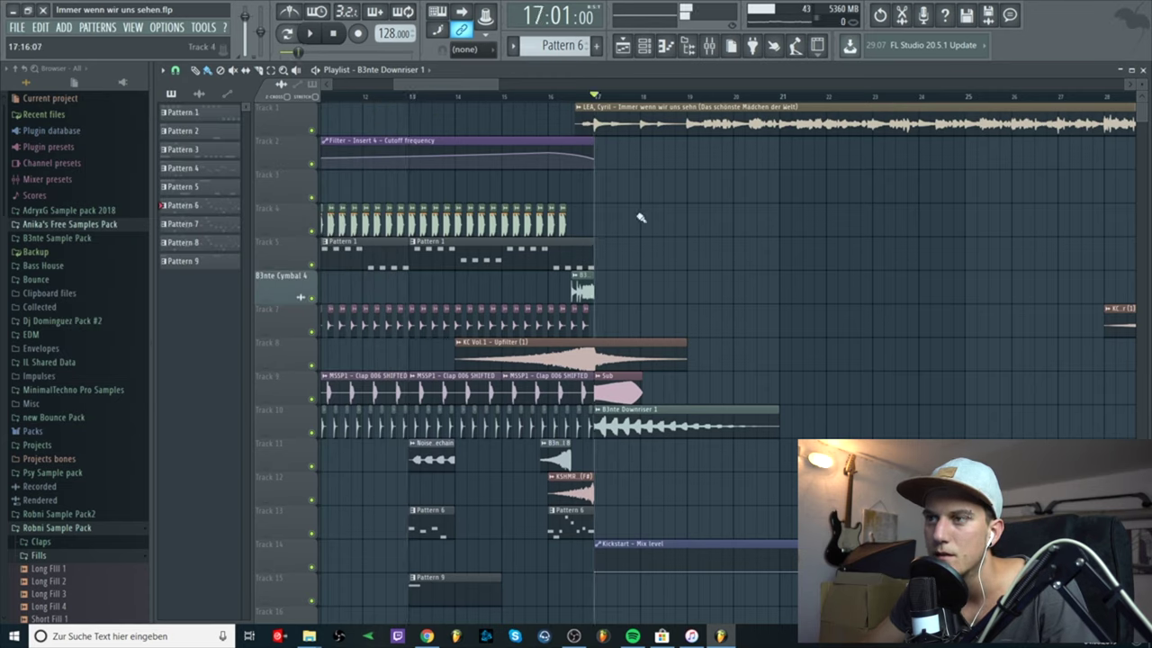
pyautogui.press('space')
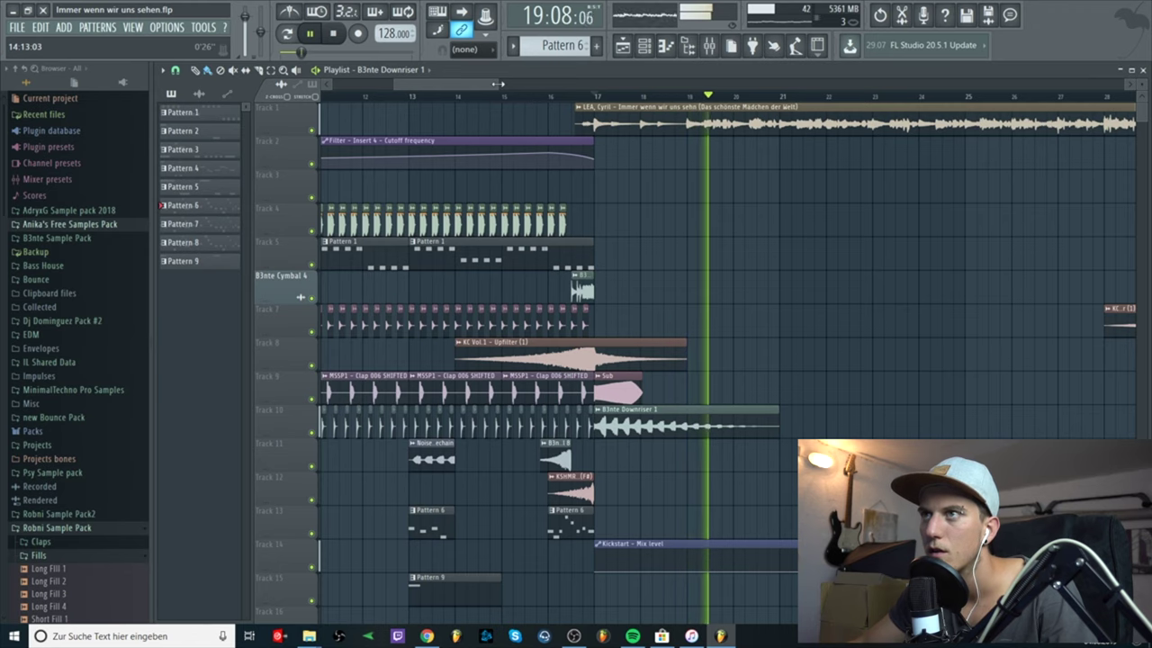
pyautogui.moveTo(496, 84); pyautogui.dragTo(684, 84)
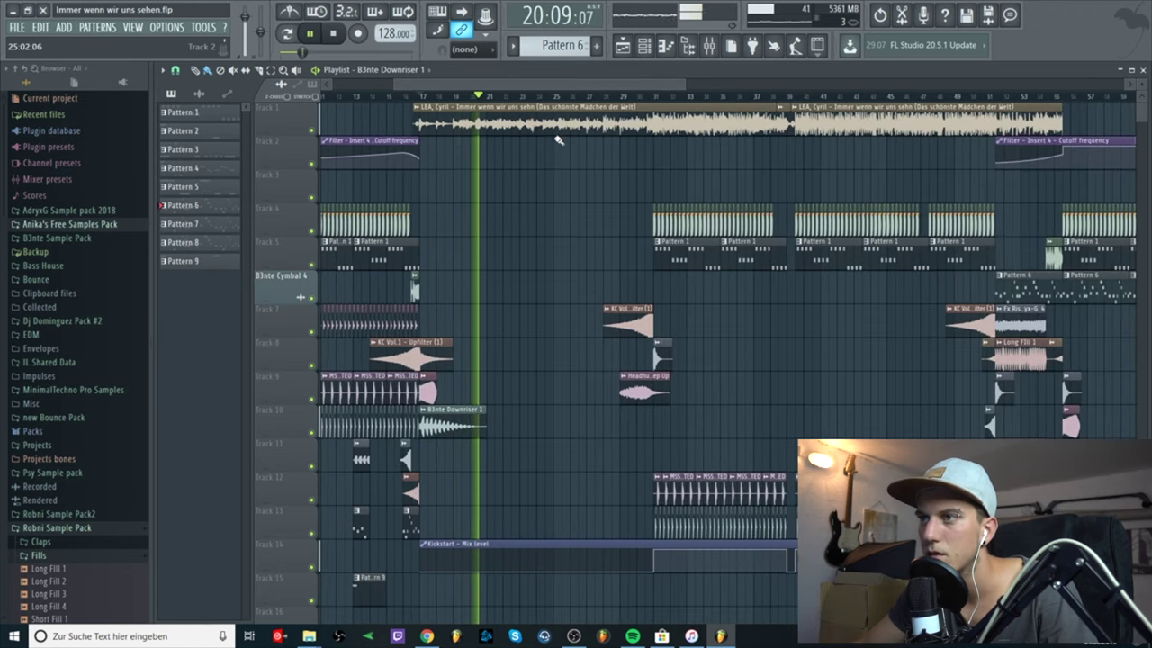
pyautogui.press('space')
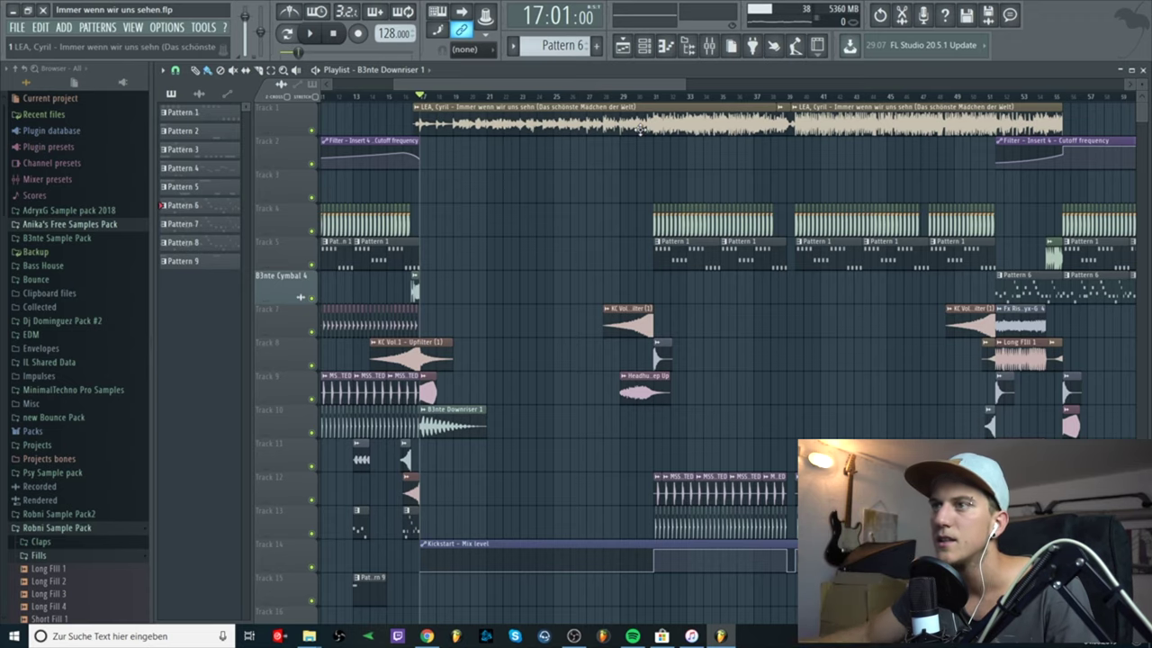
# Step: Examine the whole intro arrangement from bar 1 to bar 17, including its drum, pattern, effect and filter automation tracks
pyautogui.hscroll(-5, 369, 187)
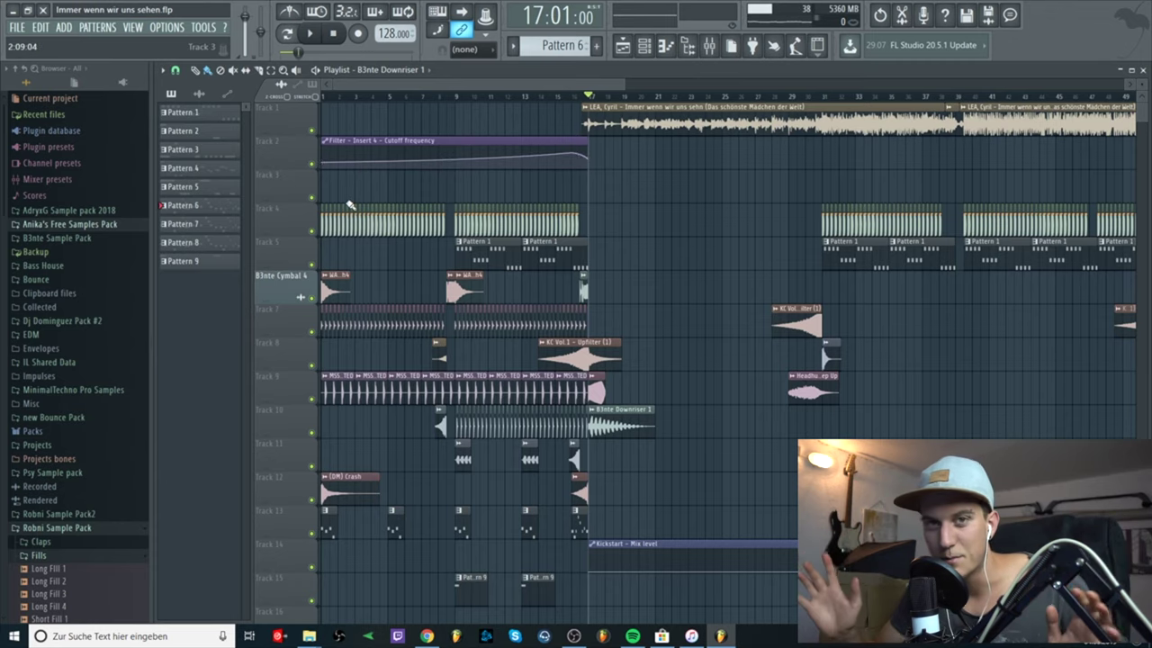
pyautogui.scroll(-1, 360, 200)
pyautogui.scroll(-1, 370, 194)
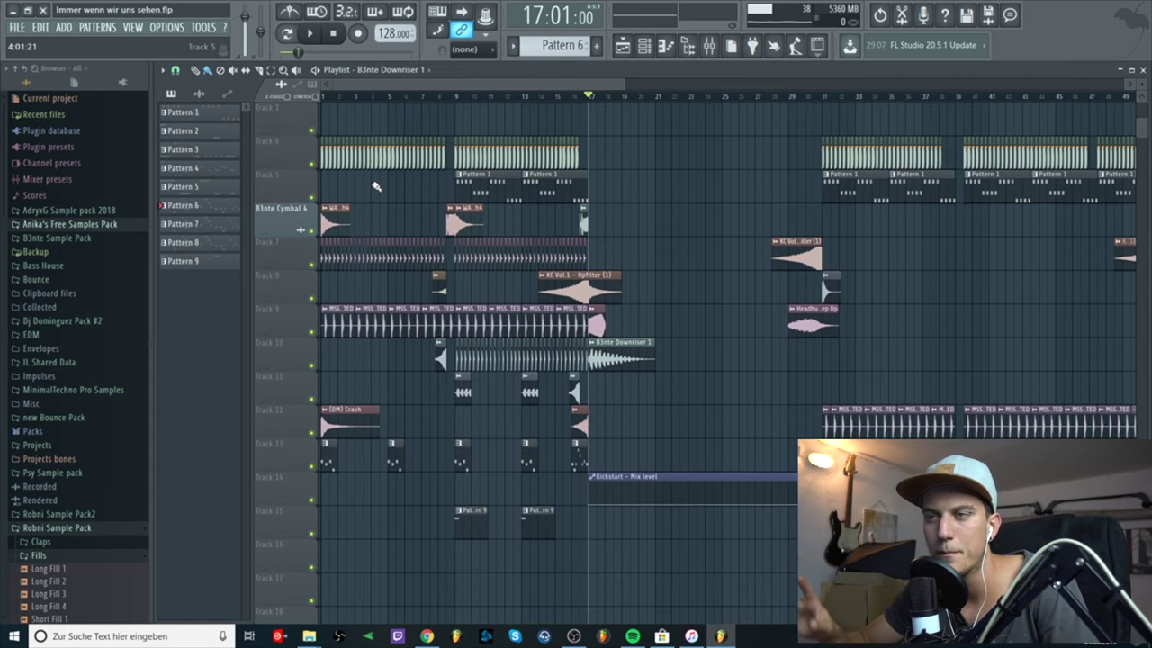
pyautogui.scroll(3, 370, 183)
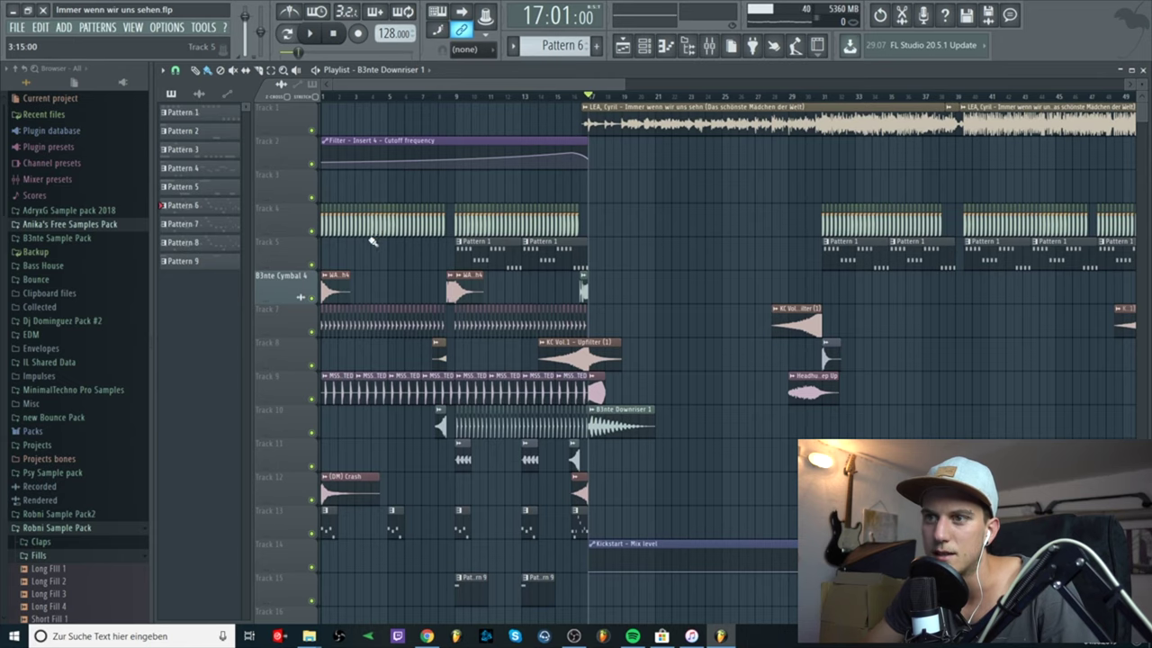
pyautogui.scroll(3, 387, 120)
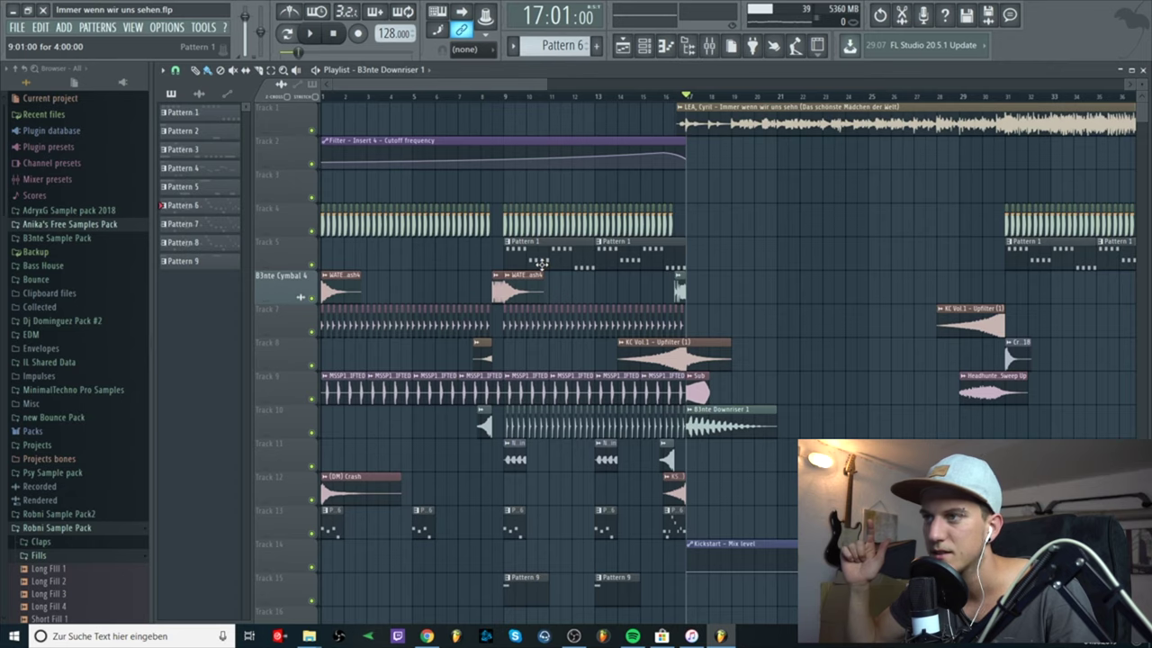
pyautogui.scroll(-1, 698, 326)
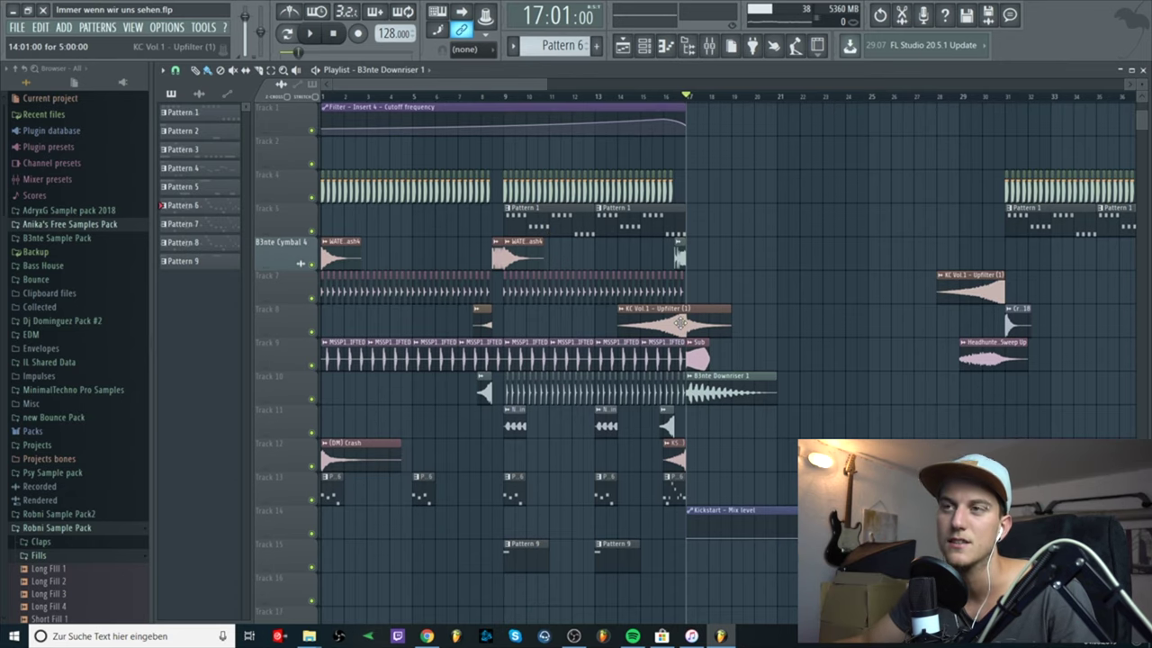
pyautogui.scroll(1, 435, 249)
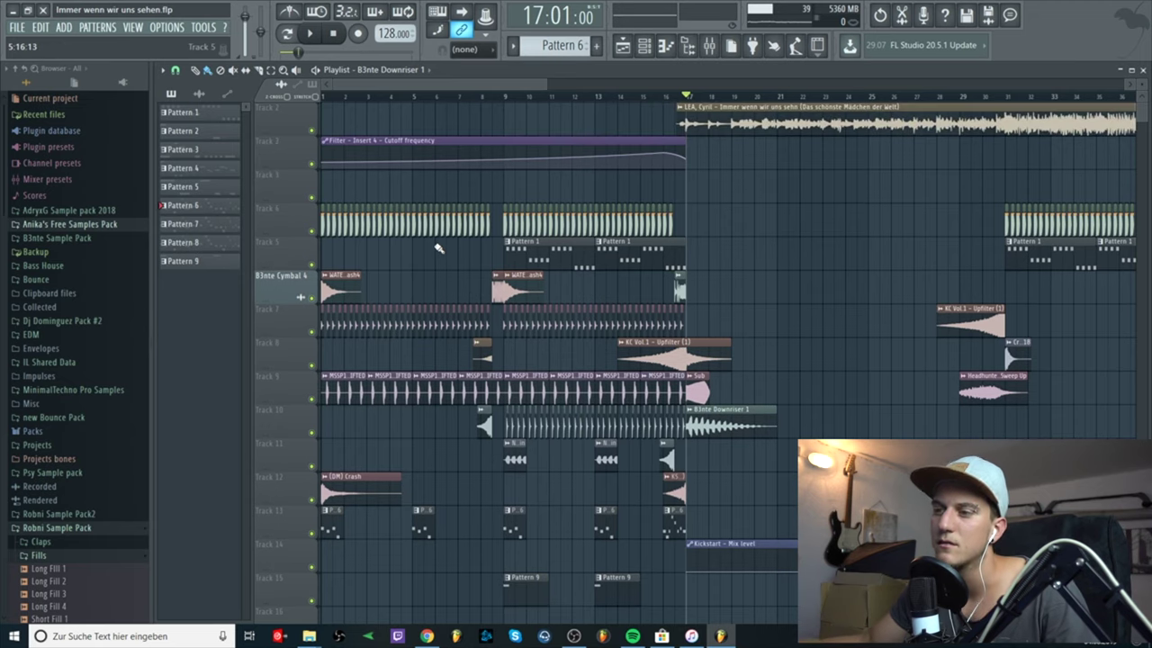